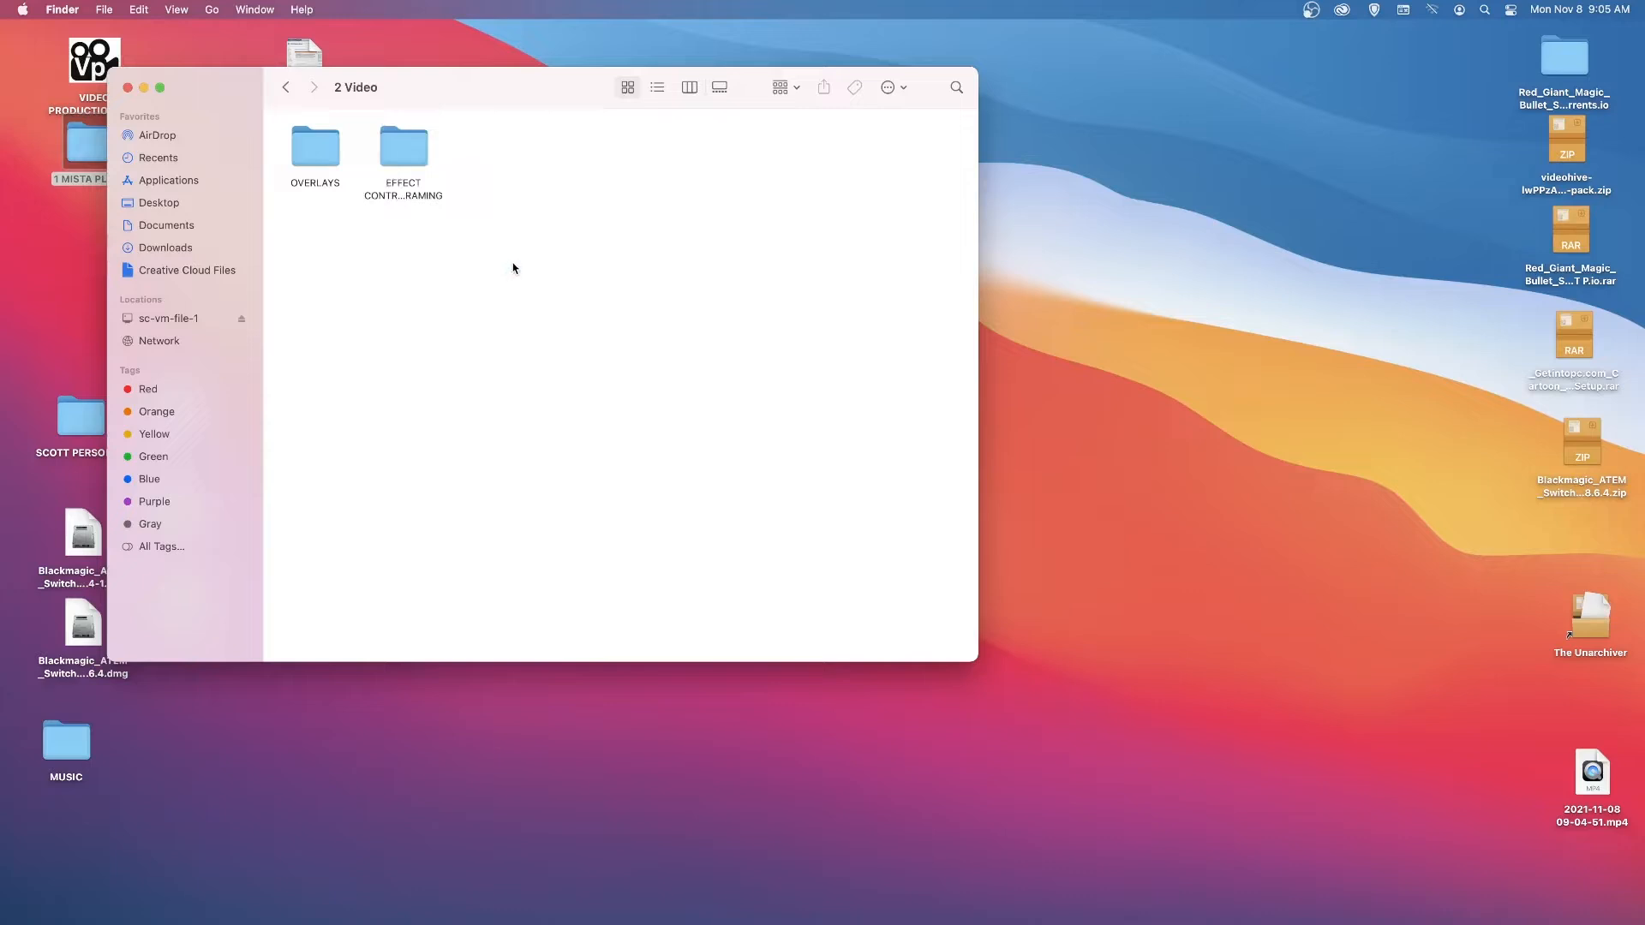
Step: View the TARGET Background.jpg image in the EFFECT CONTROLS and KEYFRAMING folder, and close the image and folder windows
double_click(400, 150)
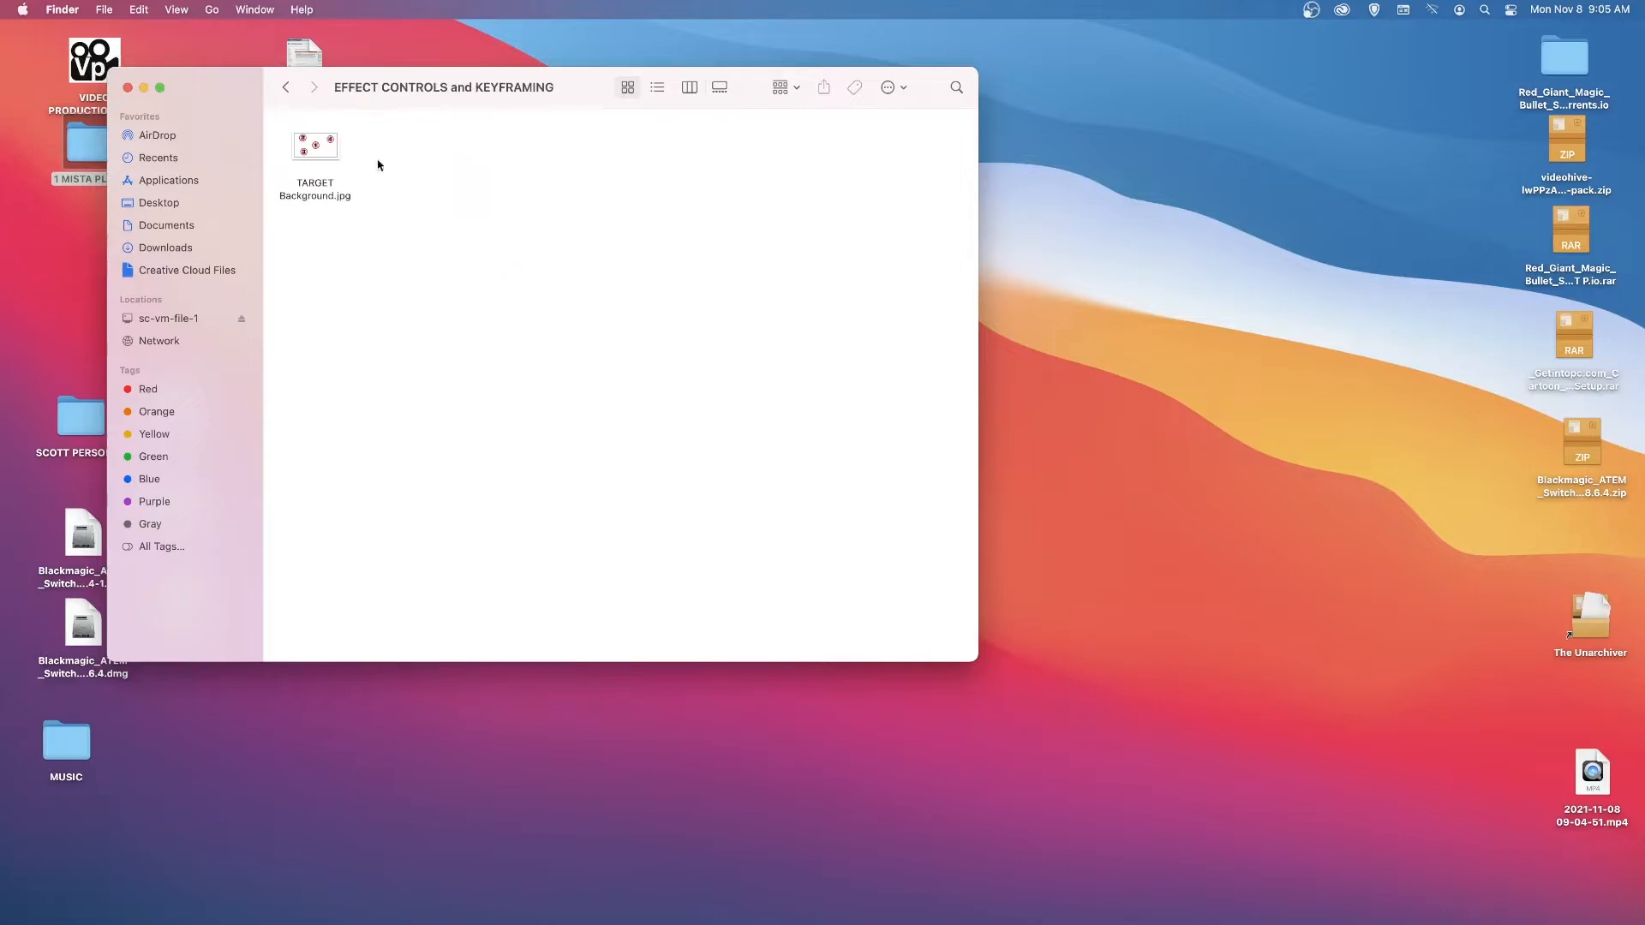
double_click(317, 149)
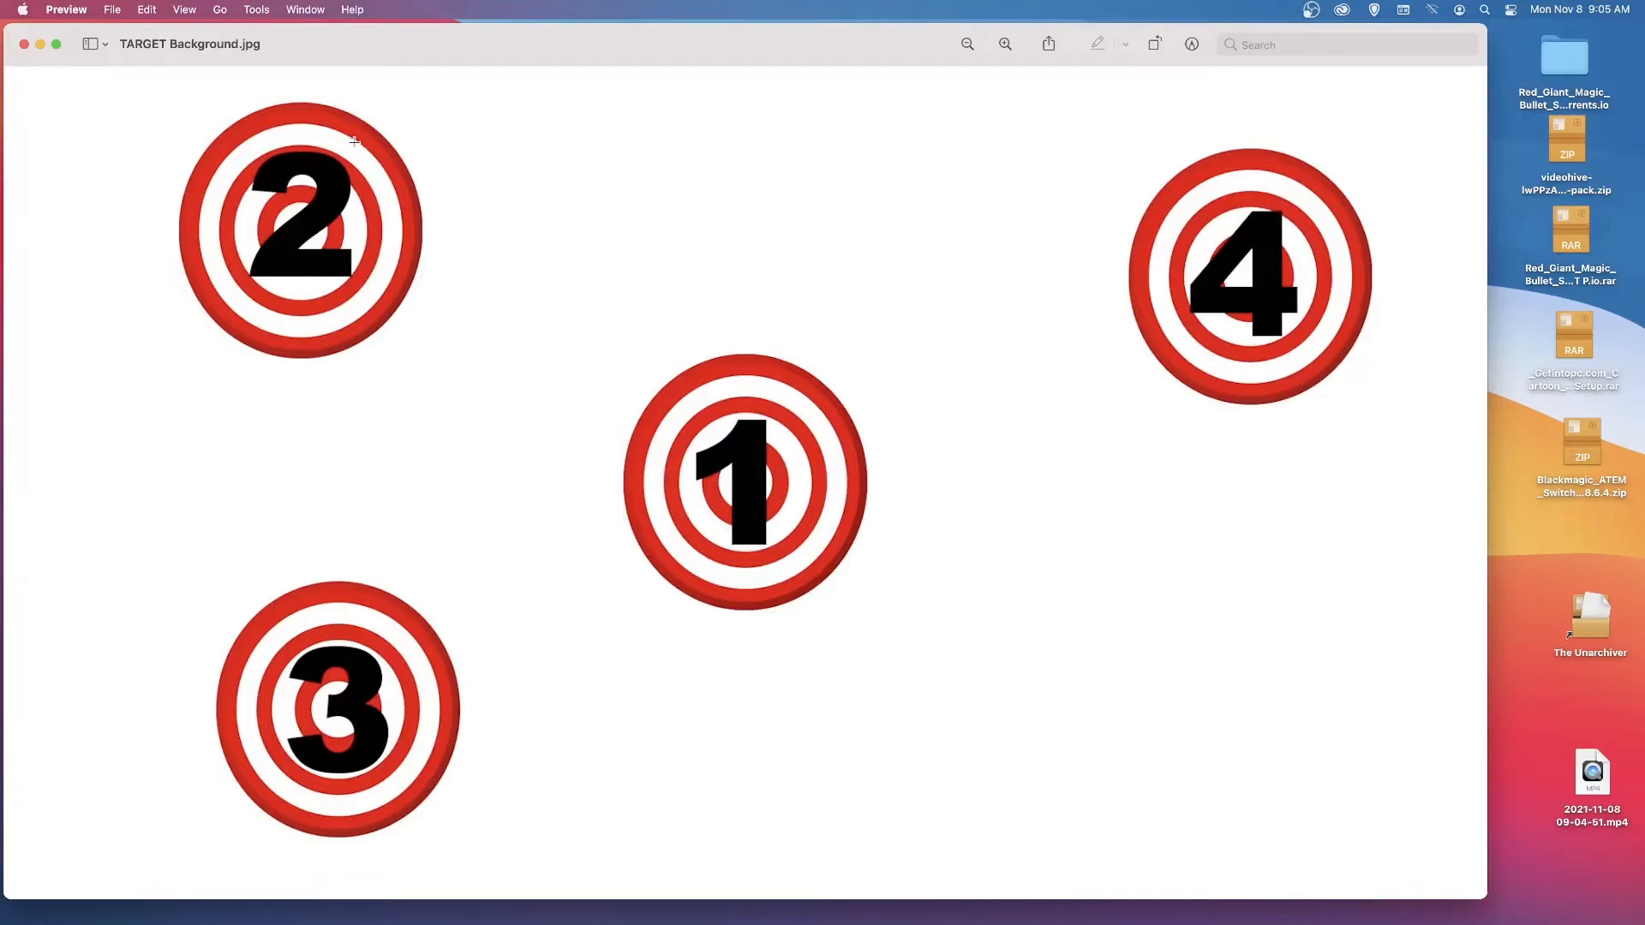
left_click(24, 46)
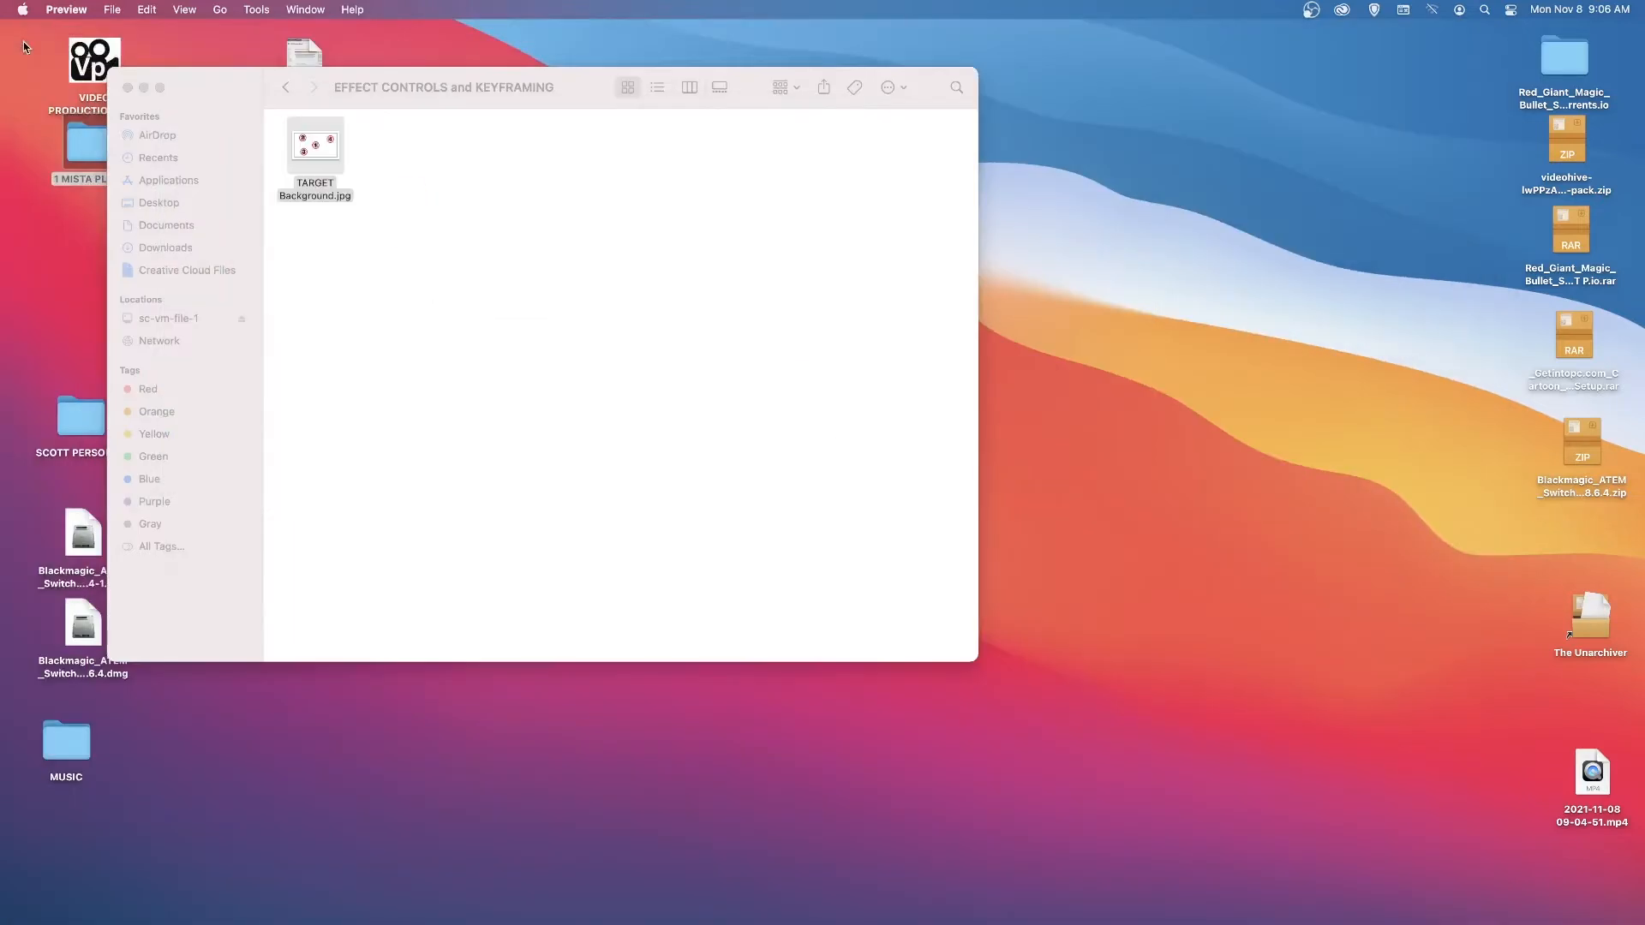
left_click(128, 89)
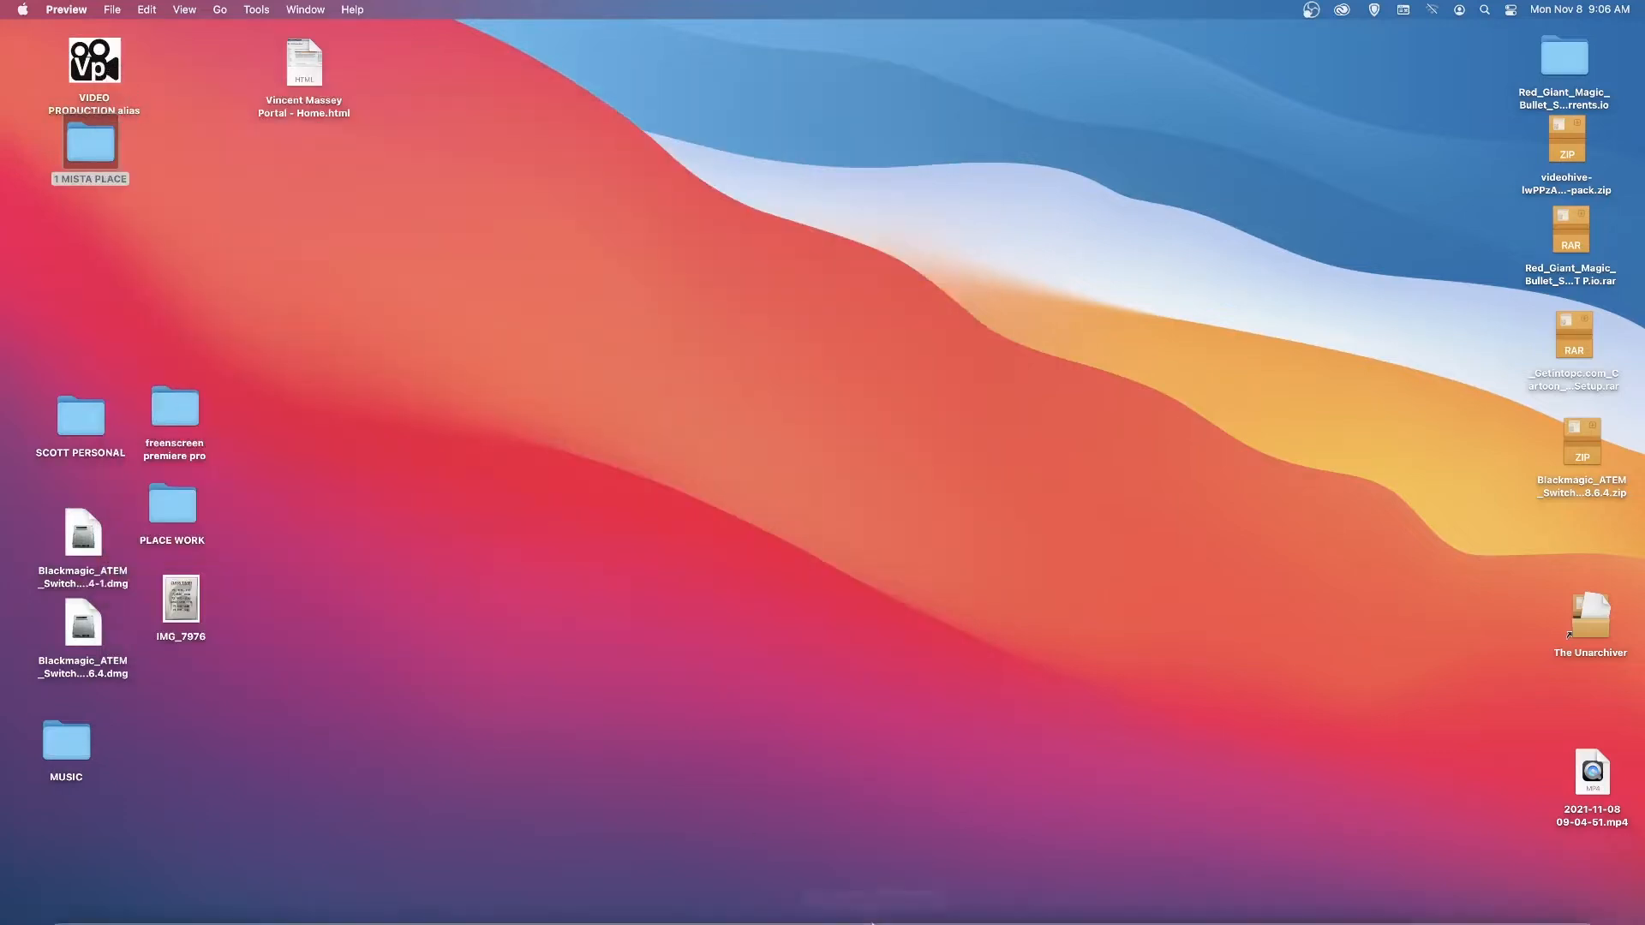
Step: Launch Premiere Pro and start a new project
left_click(644, 893)
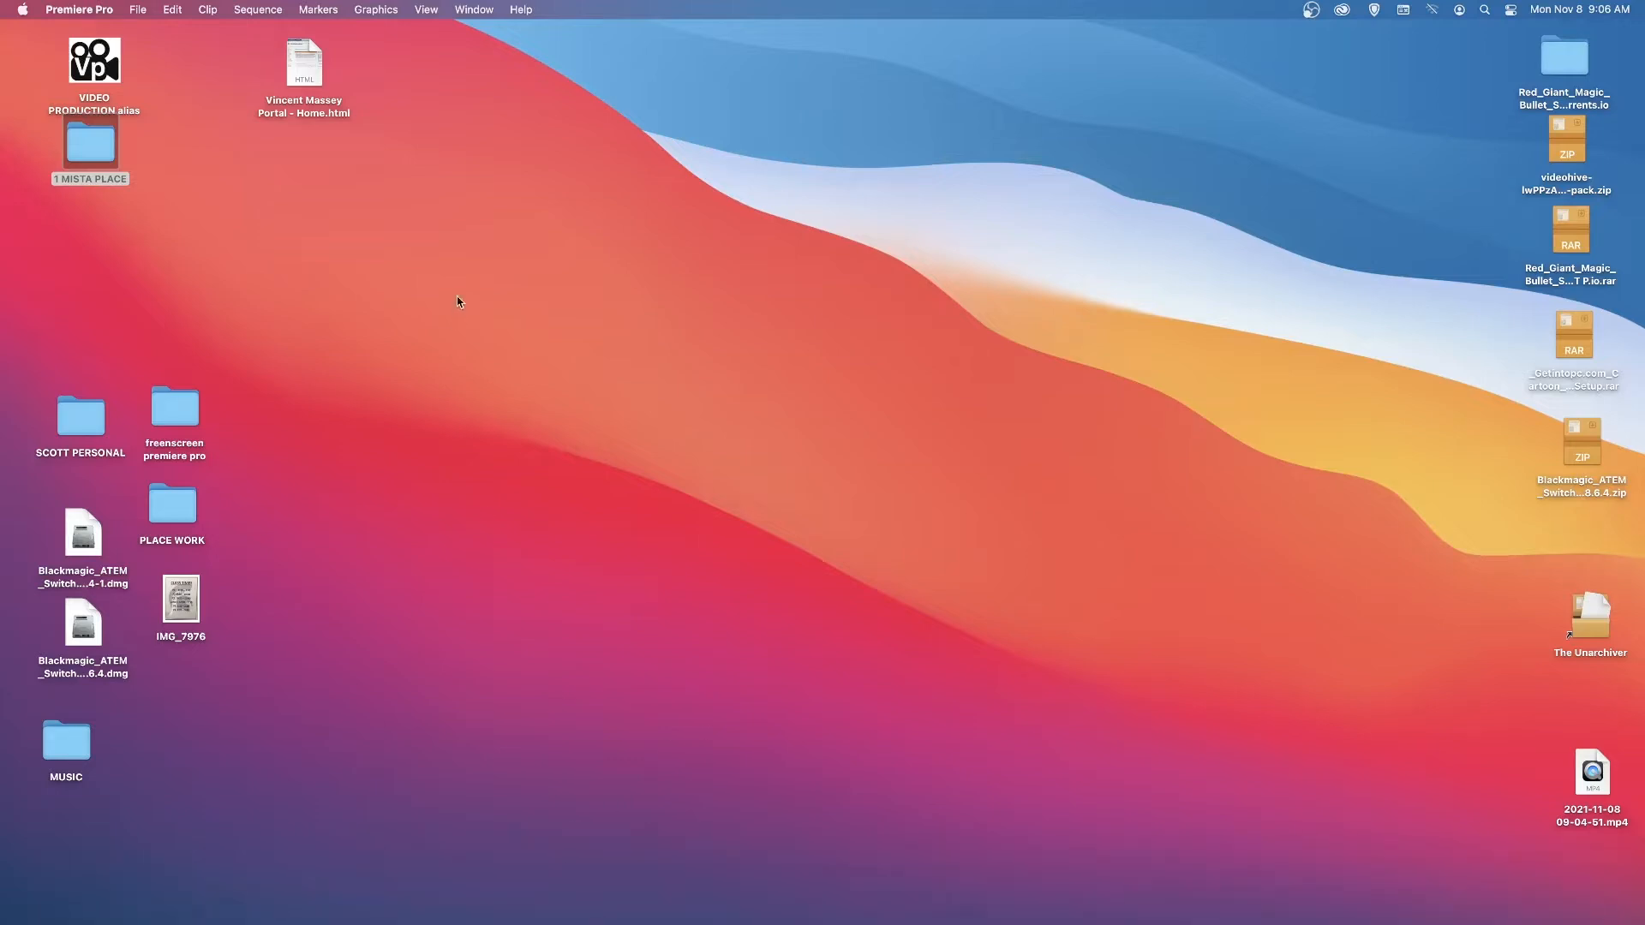
left_click(137, 9)
mouse_move(257, 32)
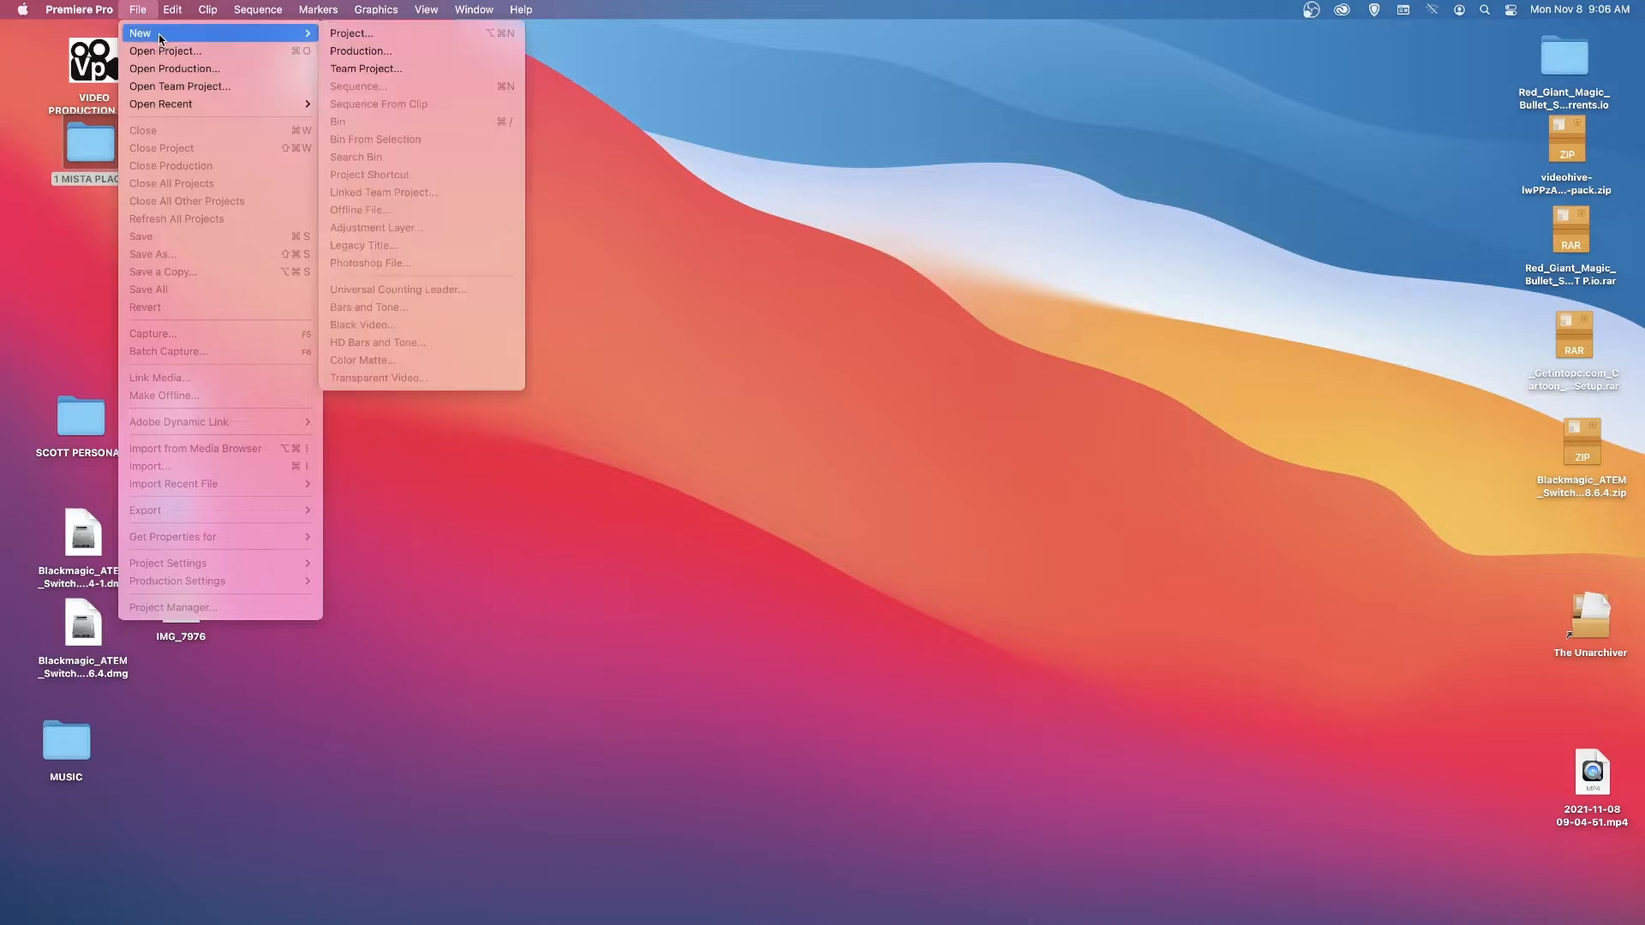
left_click(378, 33)
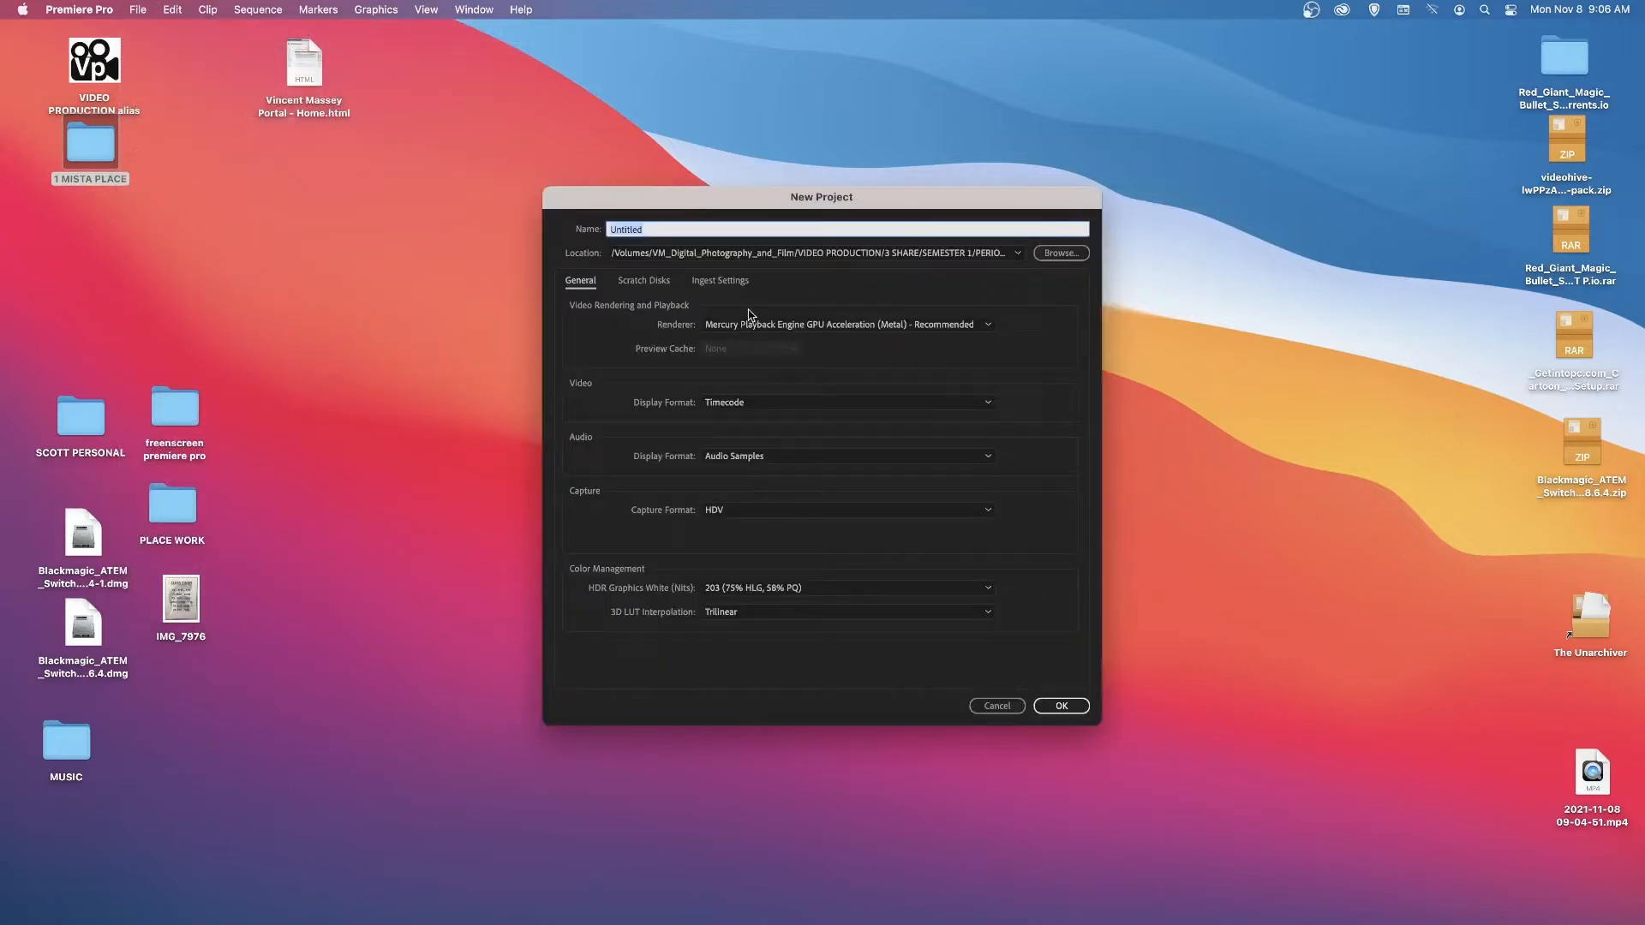
left_click_drag(869, 201, 850, 102)
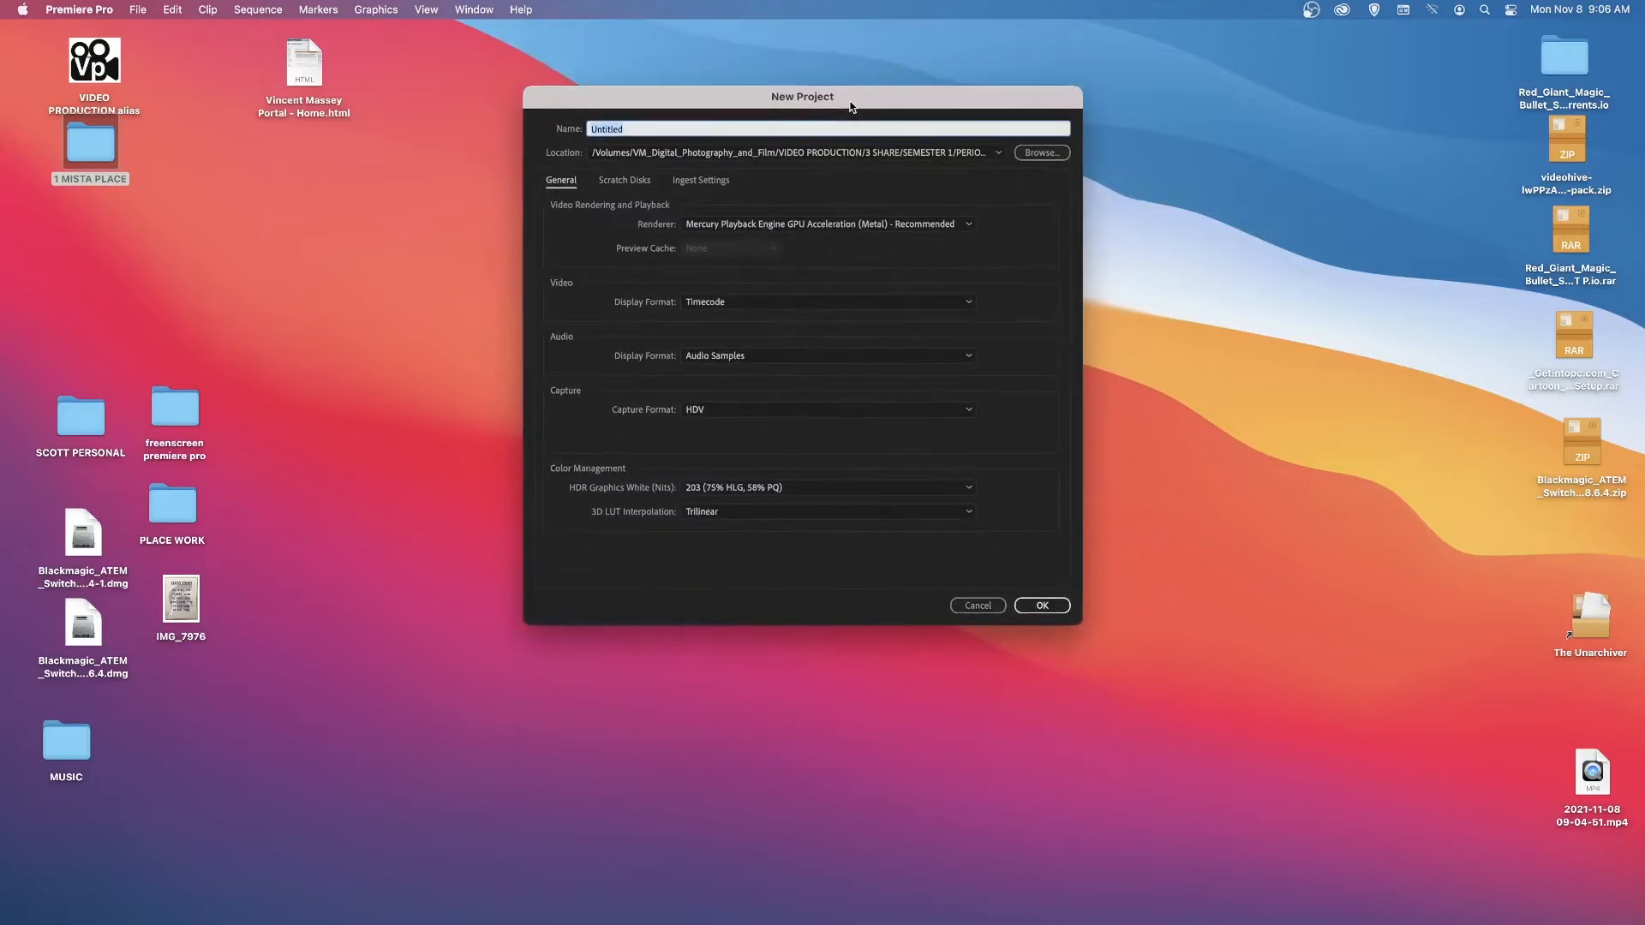
Step: Set the project location to the EFFECT CONTROLS and KEYFRAMING folder within VP30s/2 Video in the teacher's desktop folder
left_click(1053, 156)
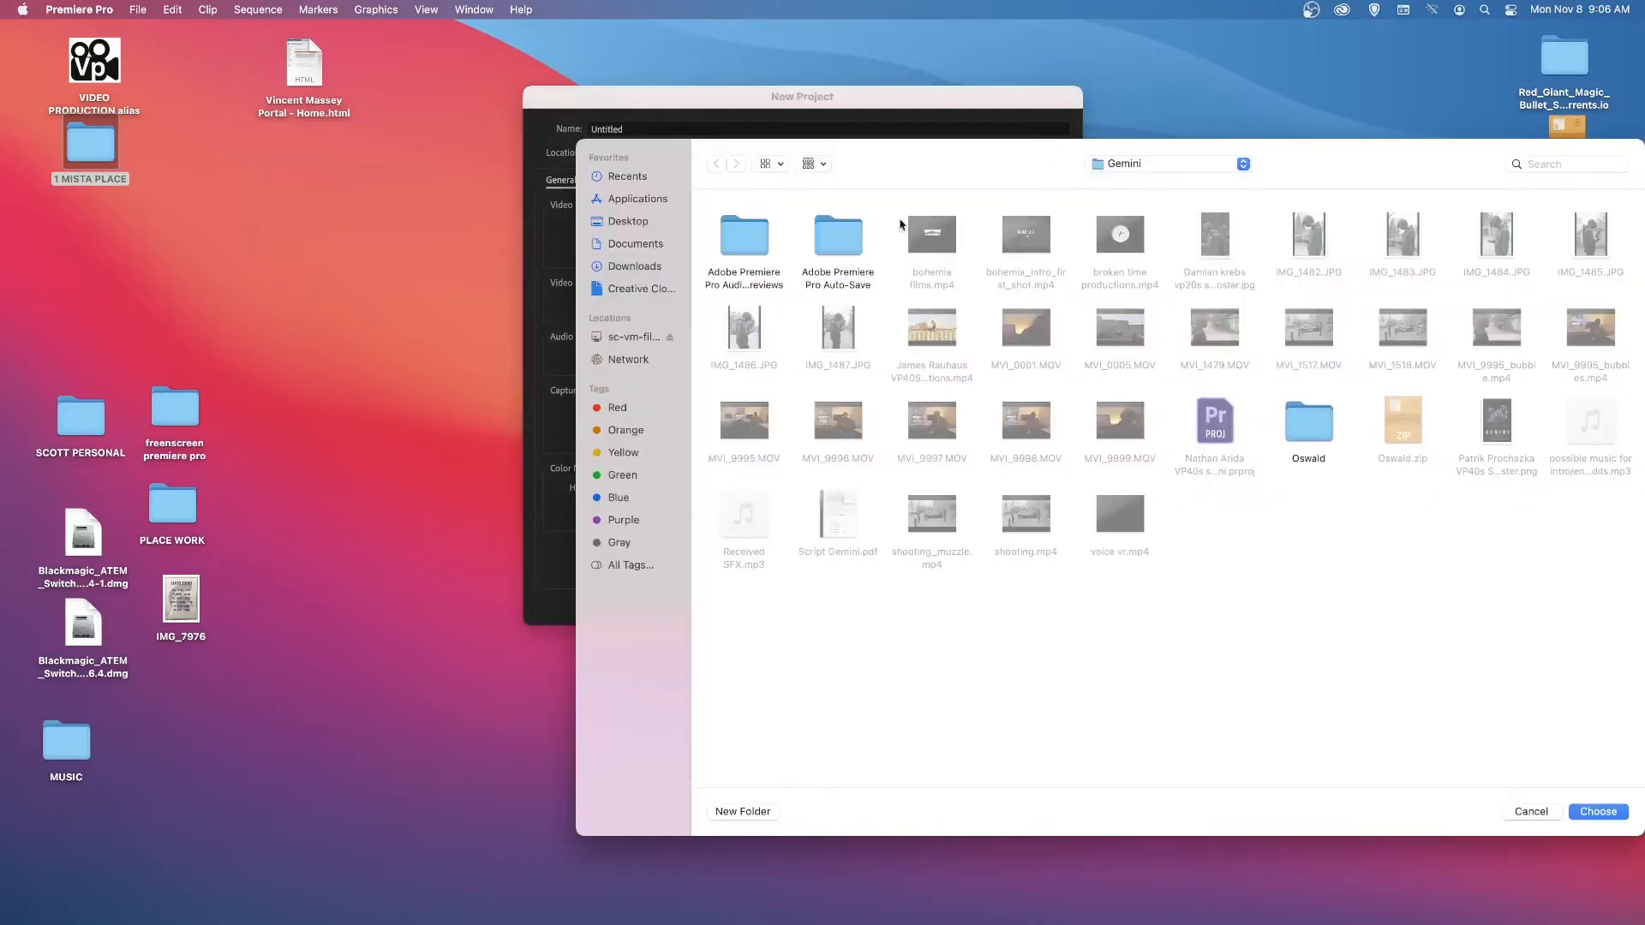
left_click(630, 221)
left_click(855, 243)
double_click(855, 243)
double_click(926, 245)
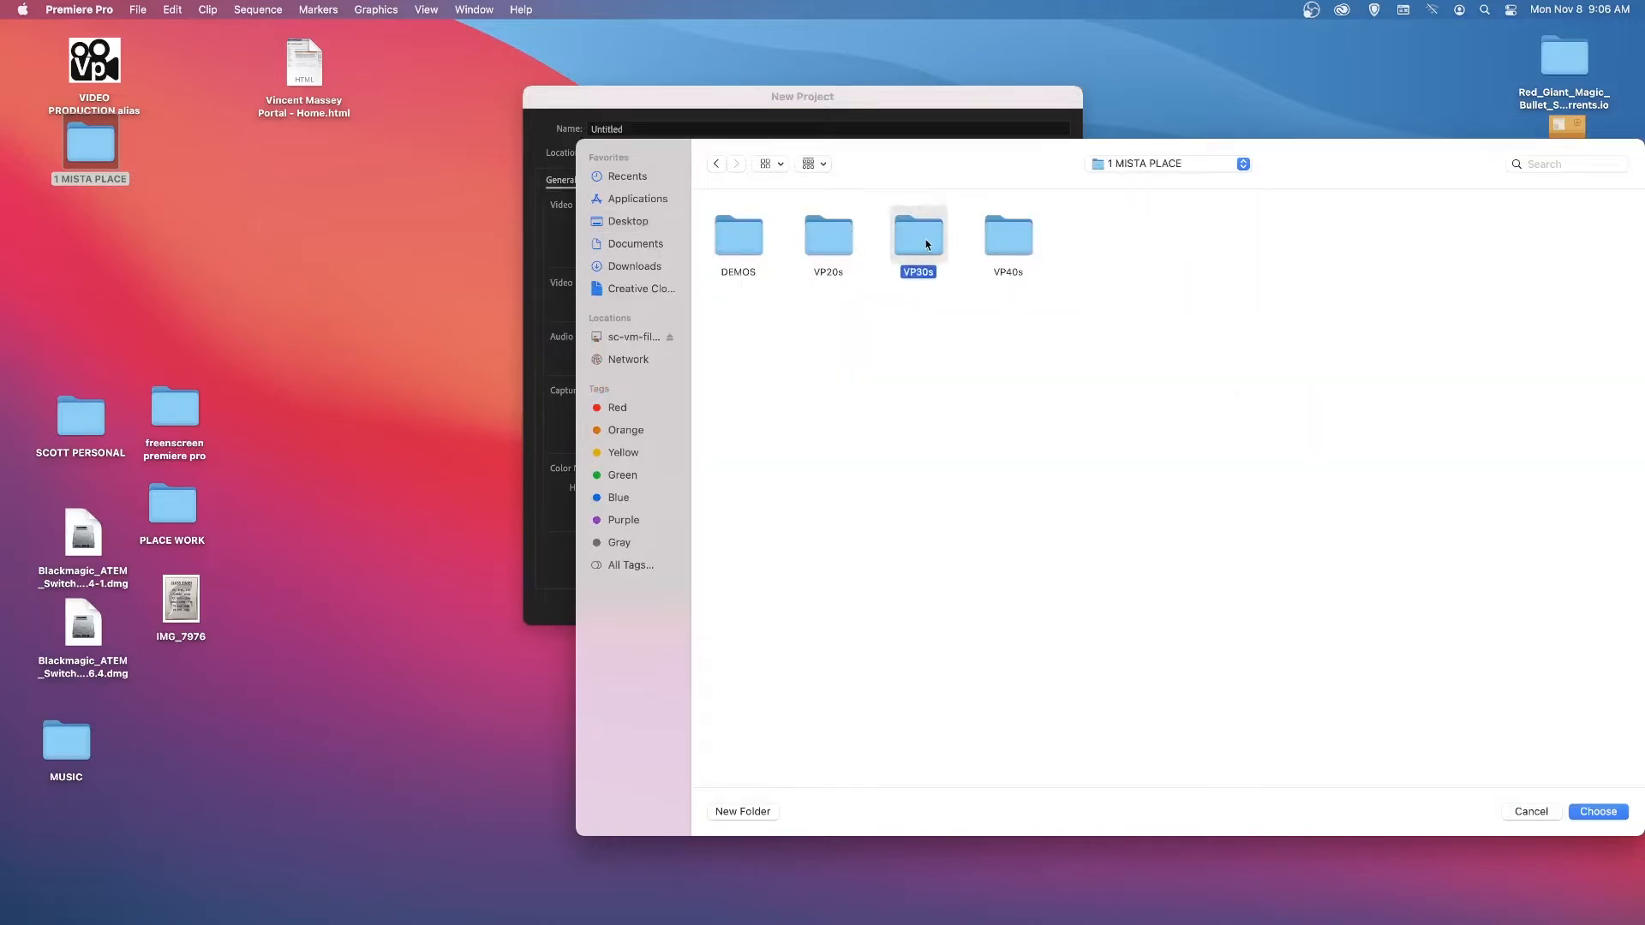
double_click(754, 237)
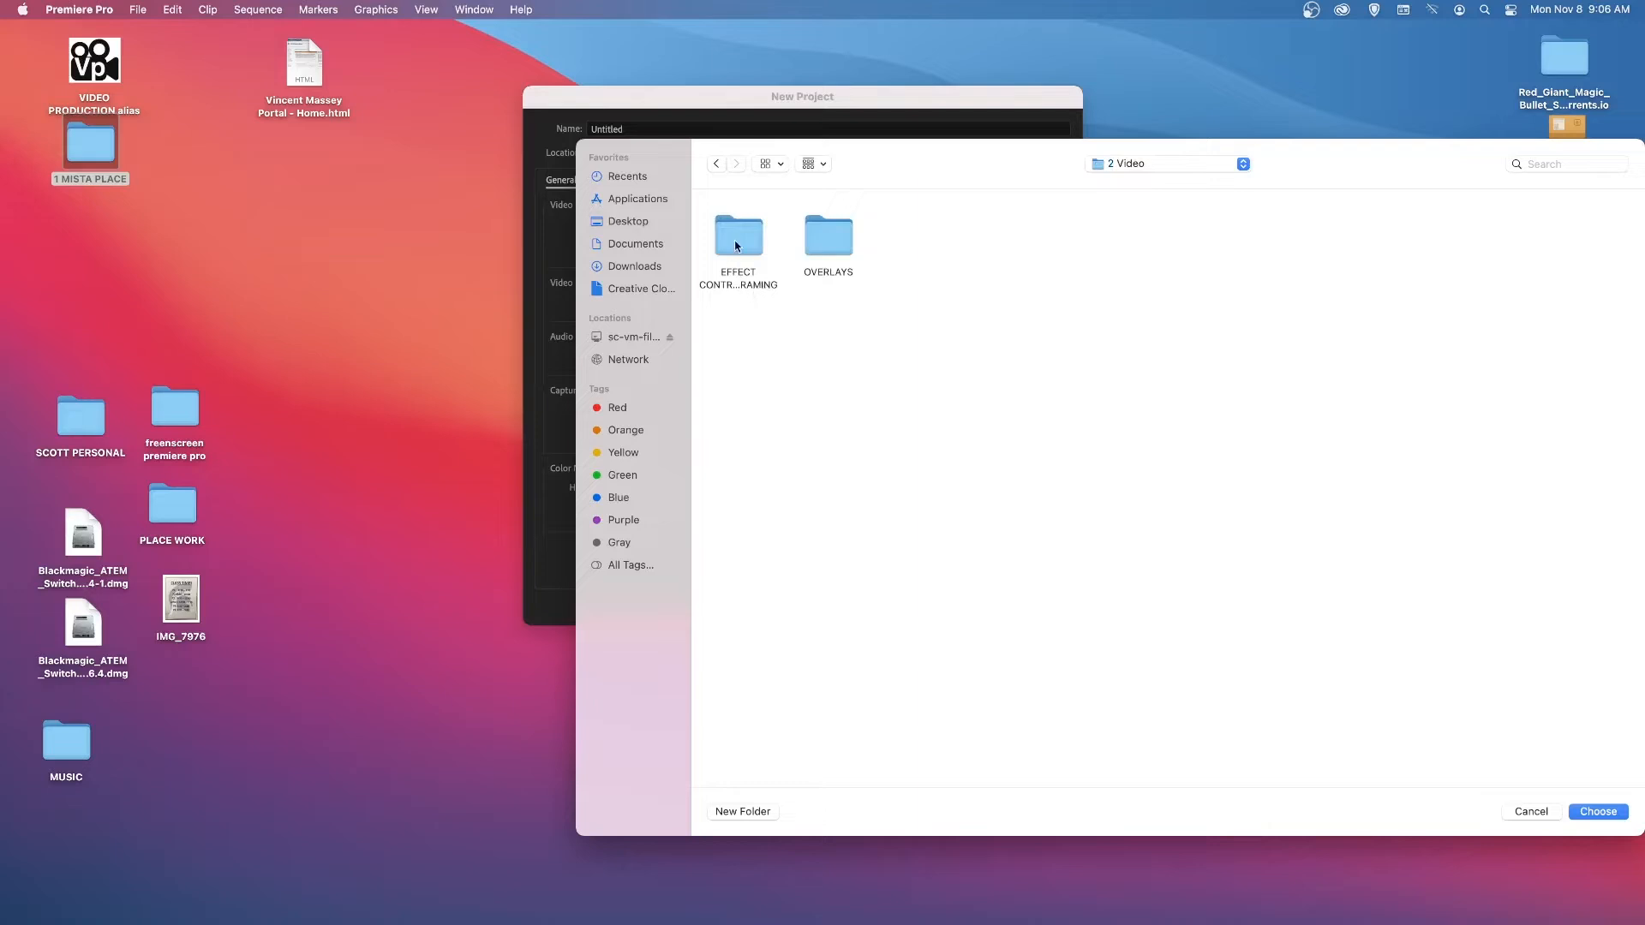
left_click(737, 241)
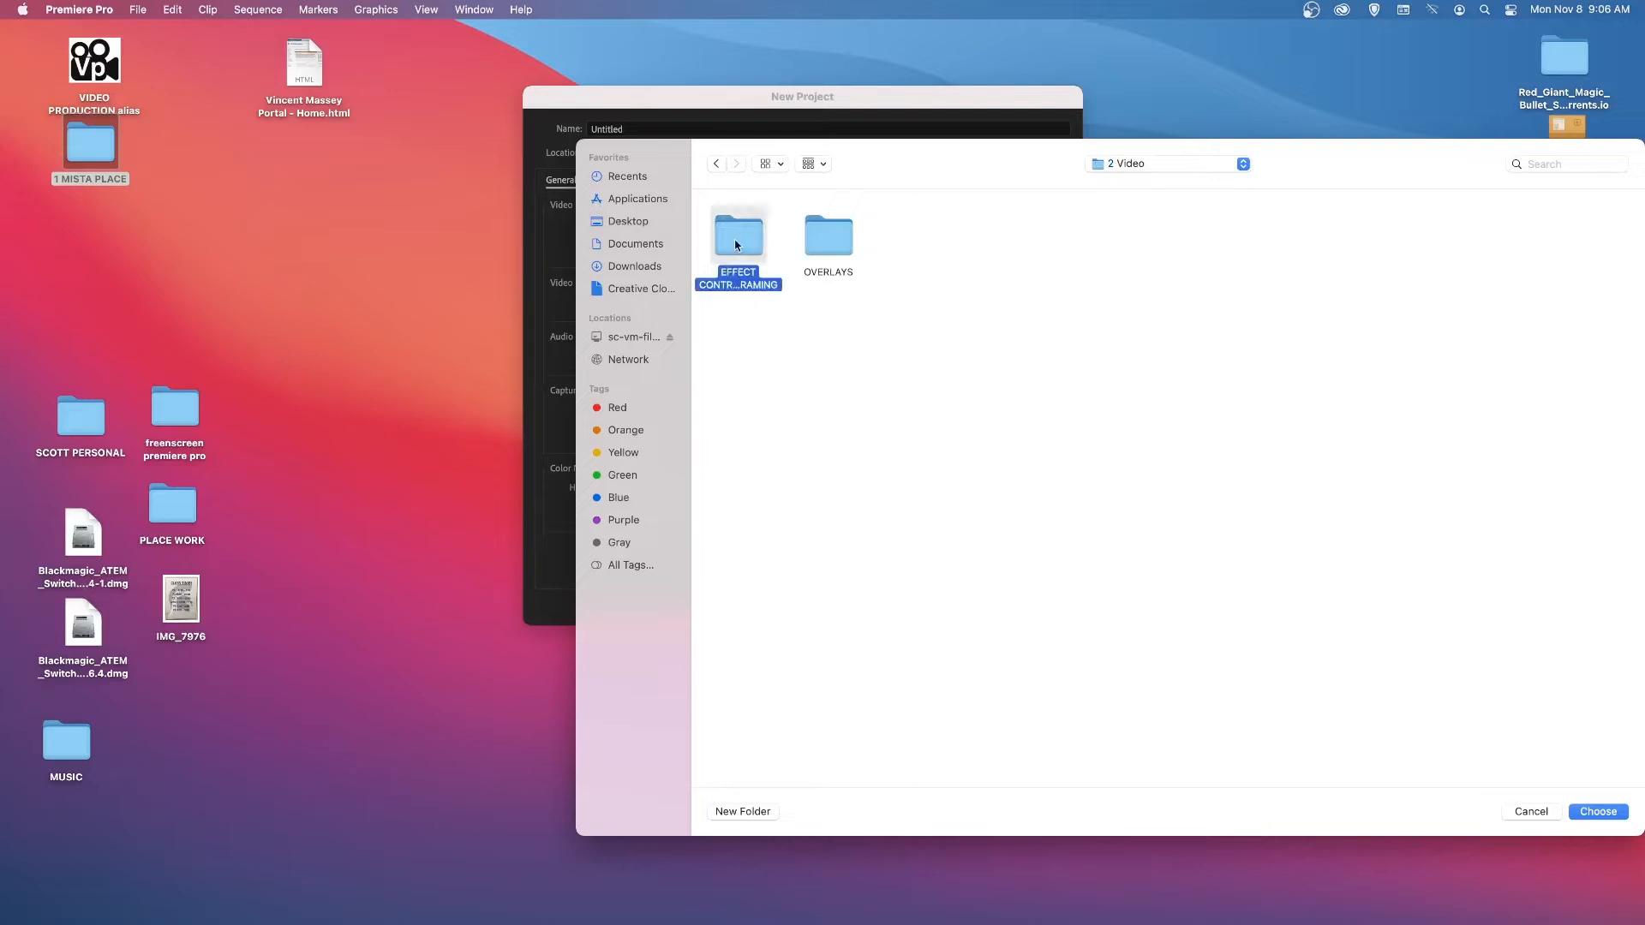
left_click(1602, 811)
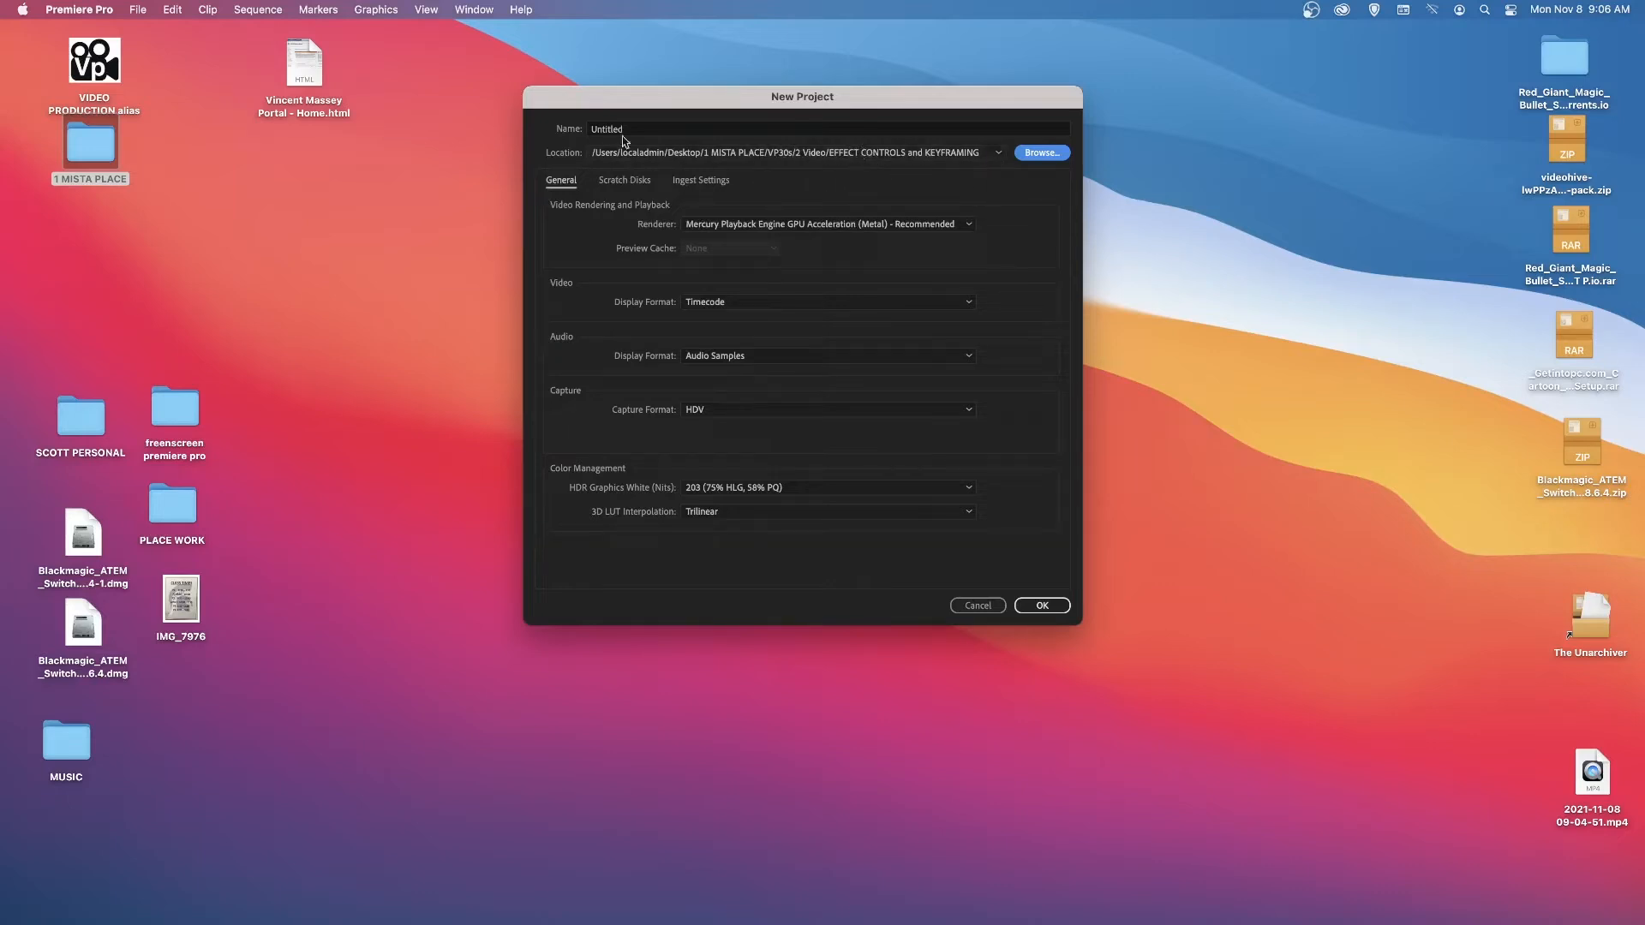
Step: Name the project with the teacher's name followed by "Vp30s s1 2021 Effect Controls and Keyframing" and create it
left_click(656, 130)
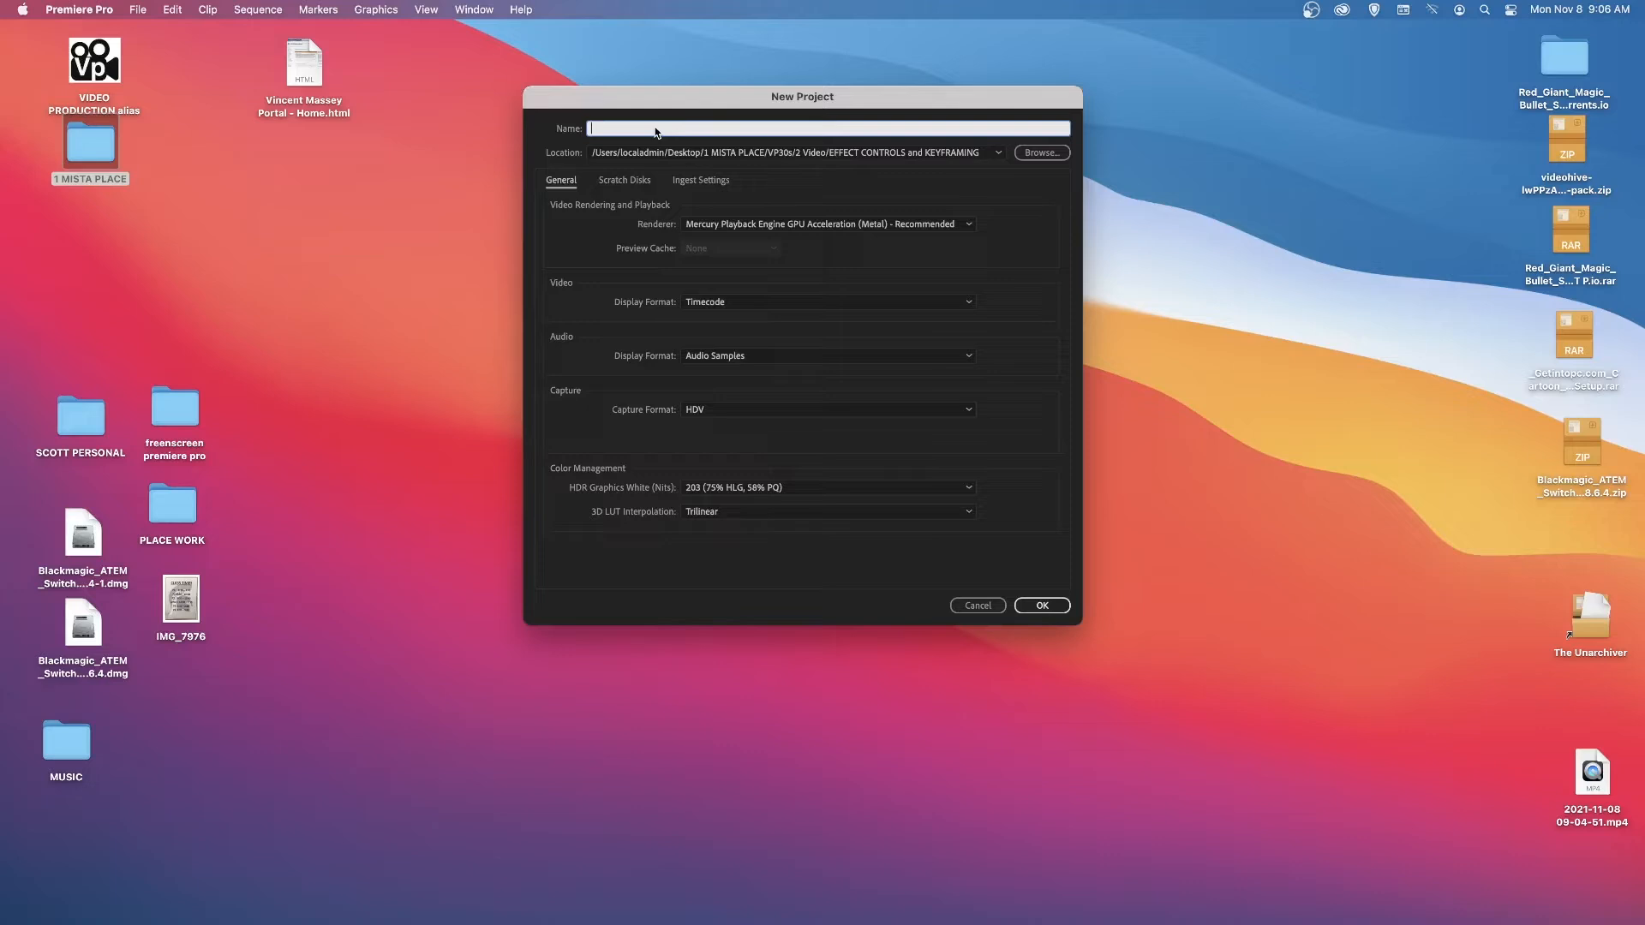
type("Mista Place Vp30s s1 2021 Effect Controls and Keyfr")
key("BackSpace")
key("BackSpace")
left_click(1038, 608)
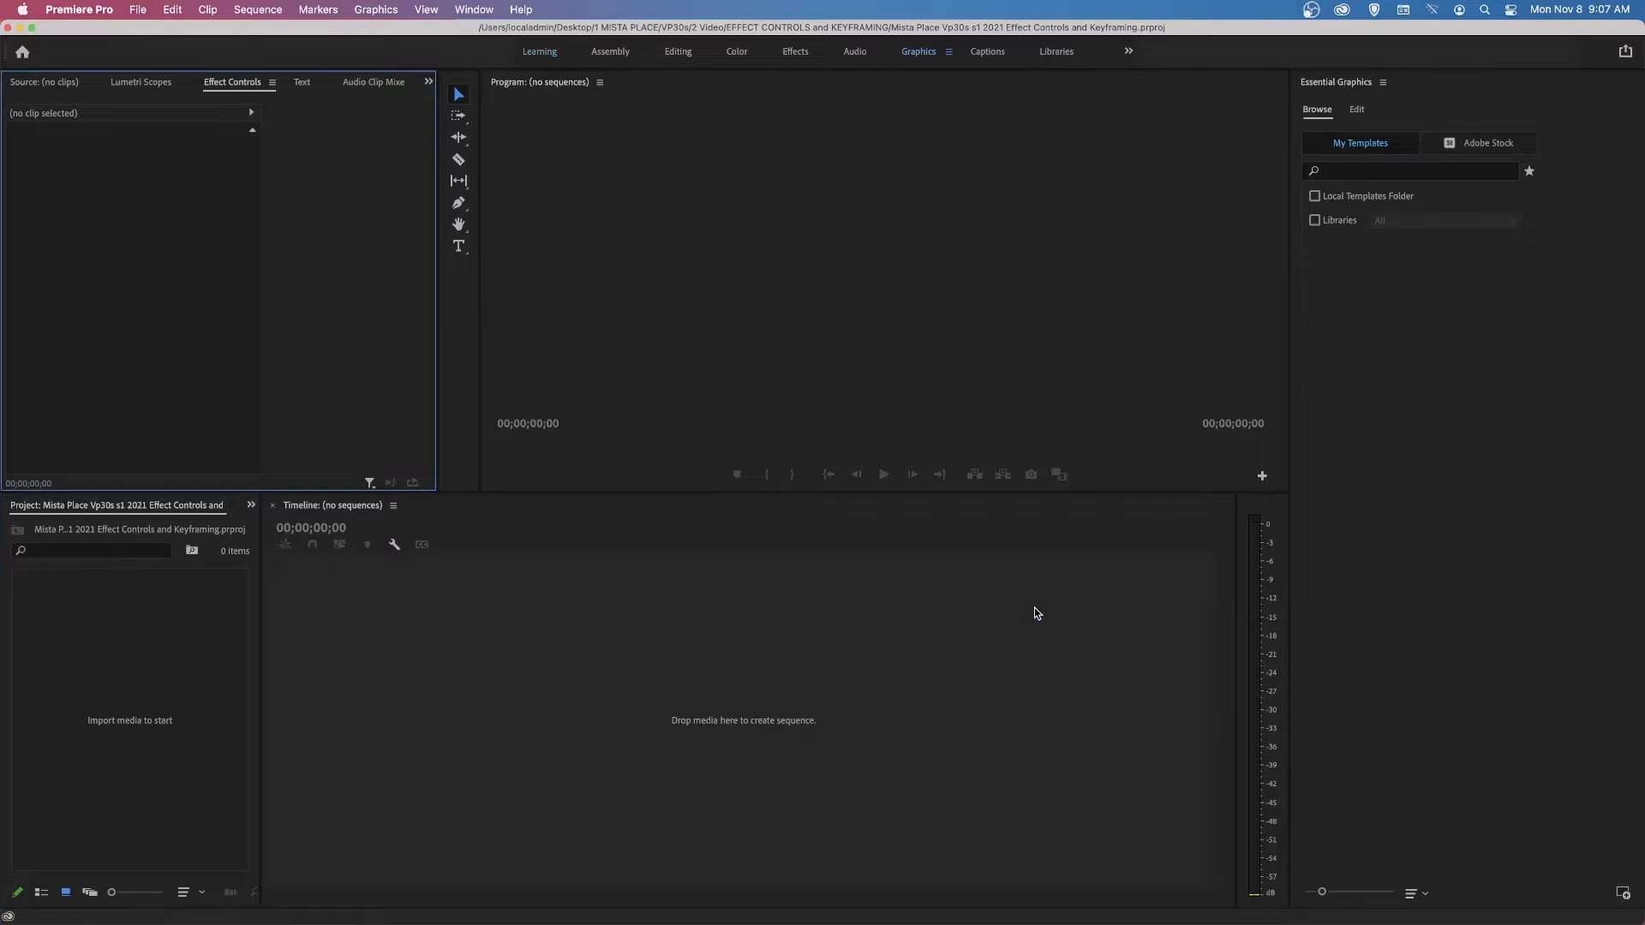
Step: Import TARGET Background.jpg into the project and create a sequence from it
double_click(144, 707)
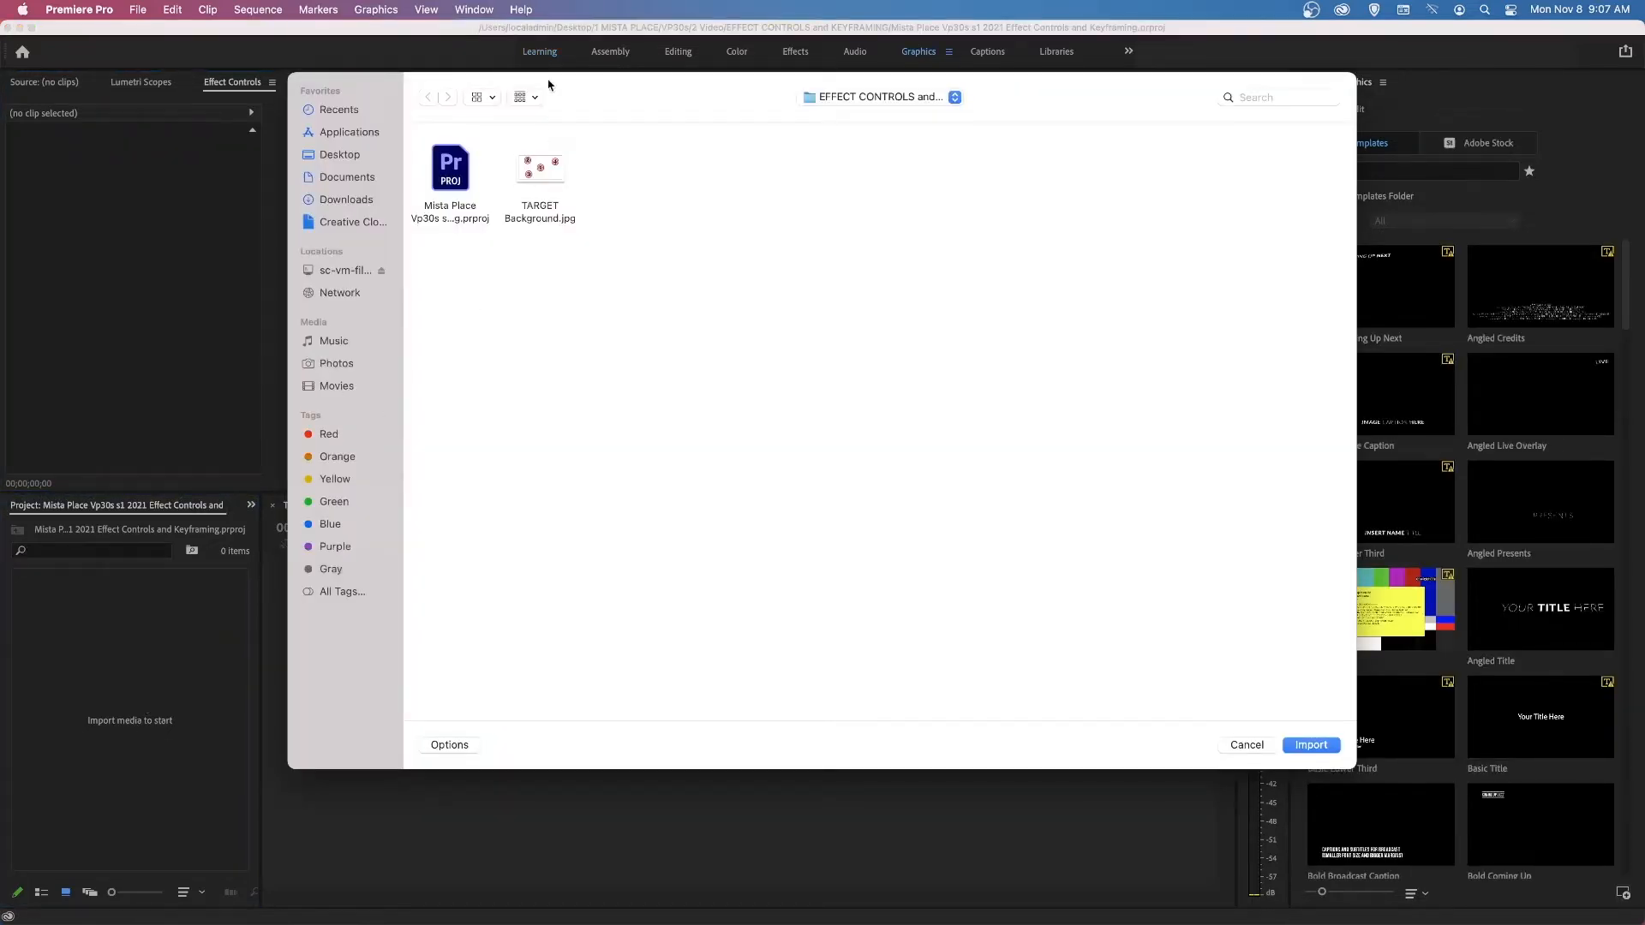
double_click(551, 170)
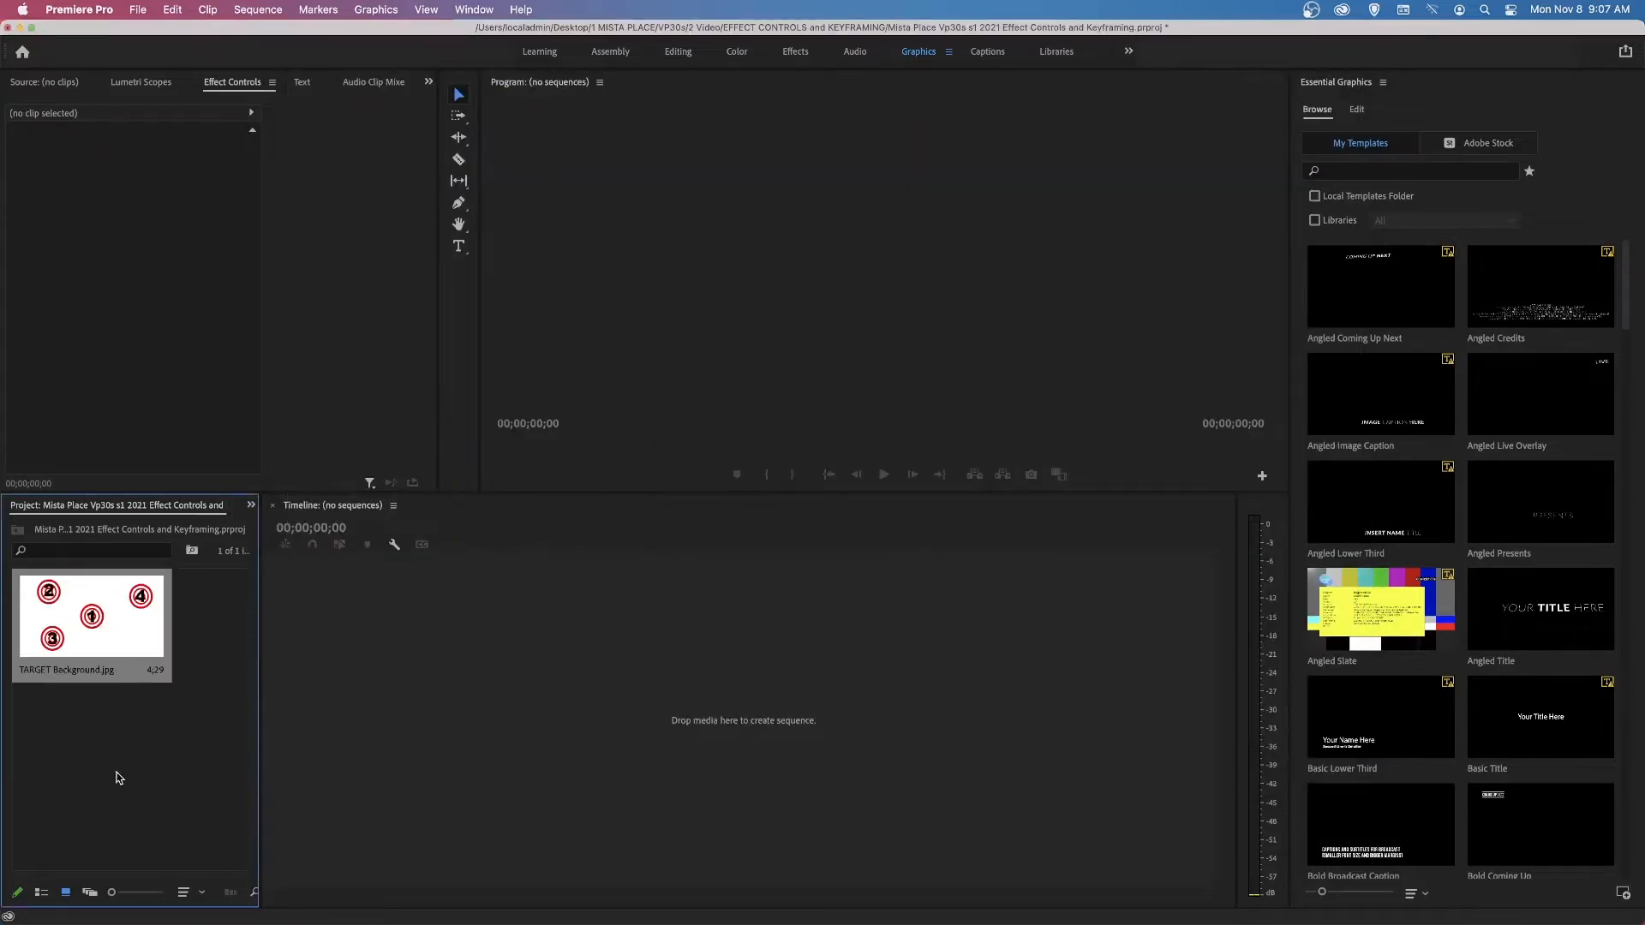
left_click_drag(120, 629, 661, 754)
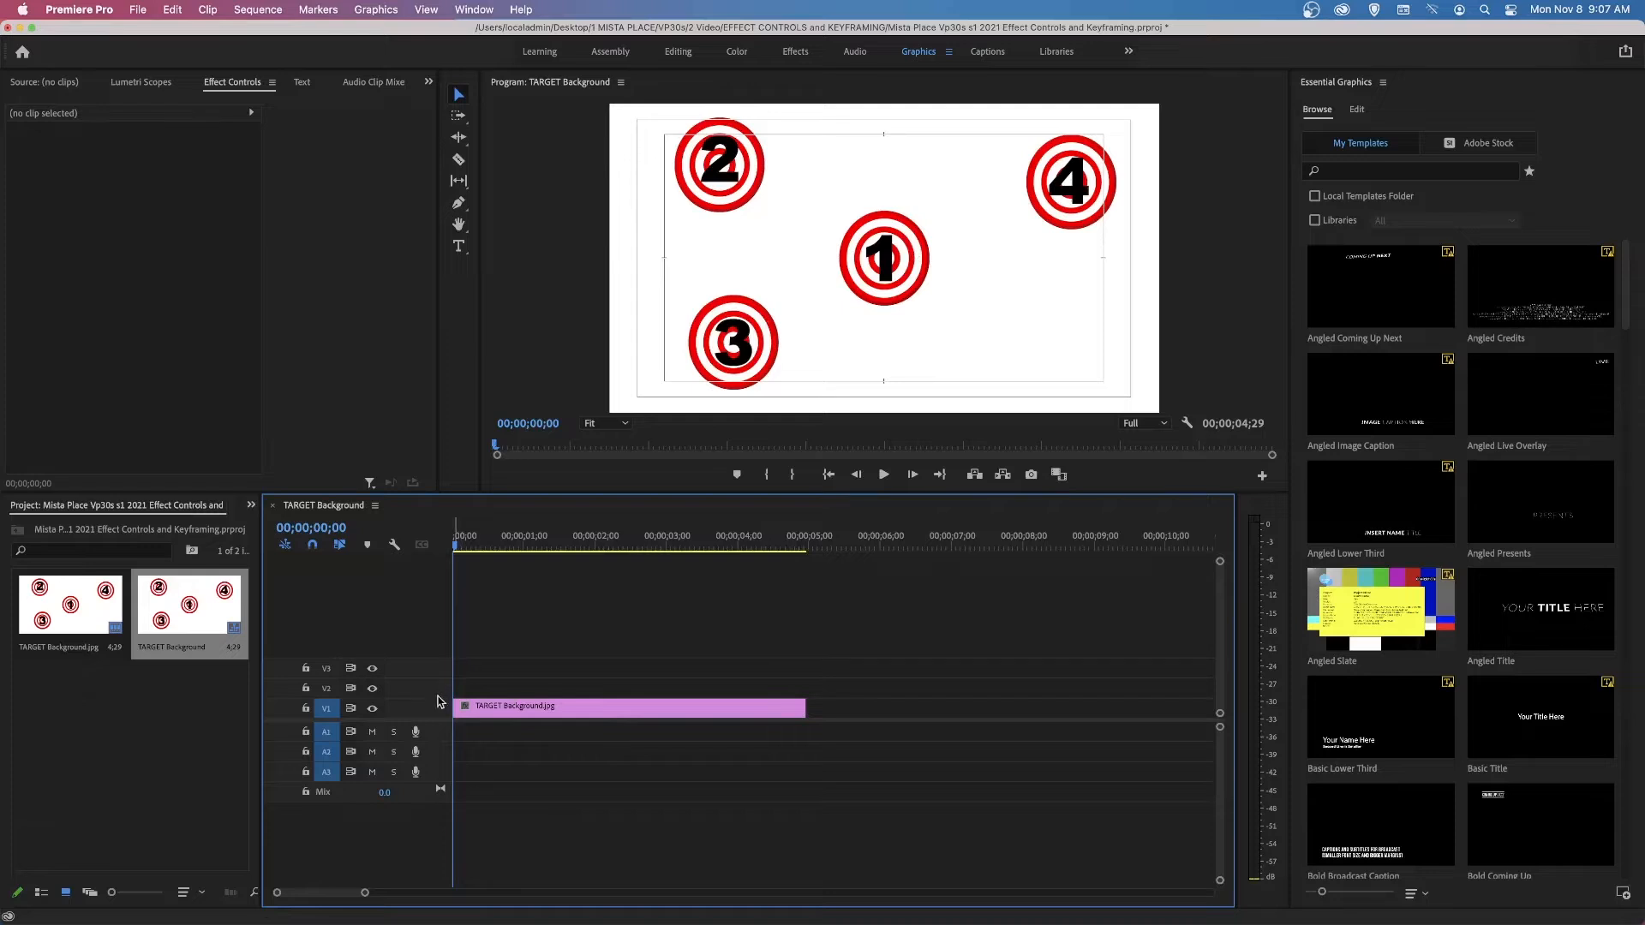
Step: Enlarge the Video 1 track and extend the TARGET Background clip to about 12 seconds
left_click_drag(433, 662, 434, 659)
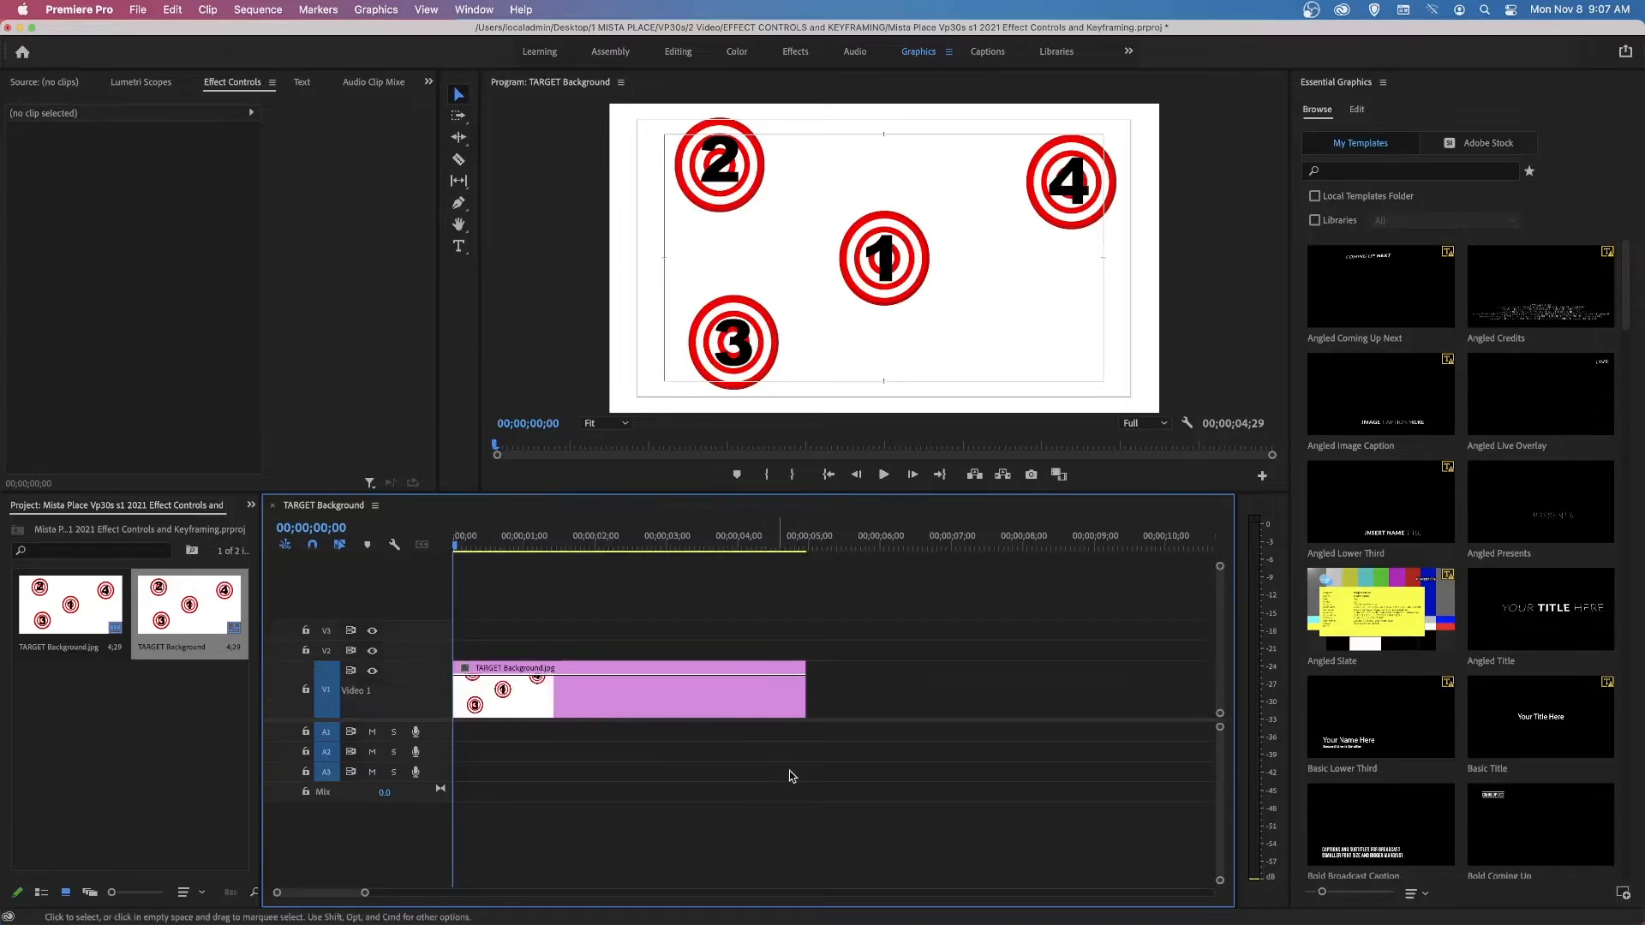
left_click_drag(363, 893, 362, 892)
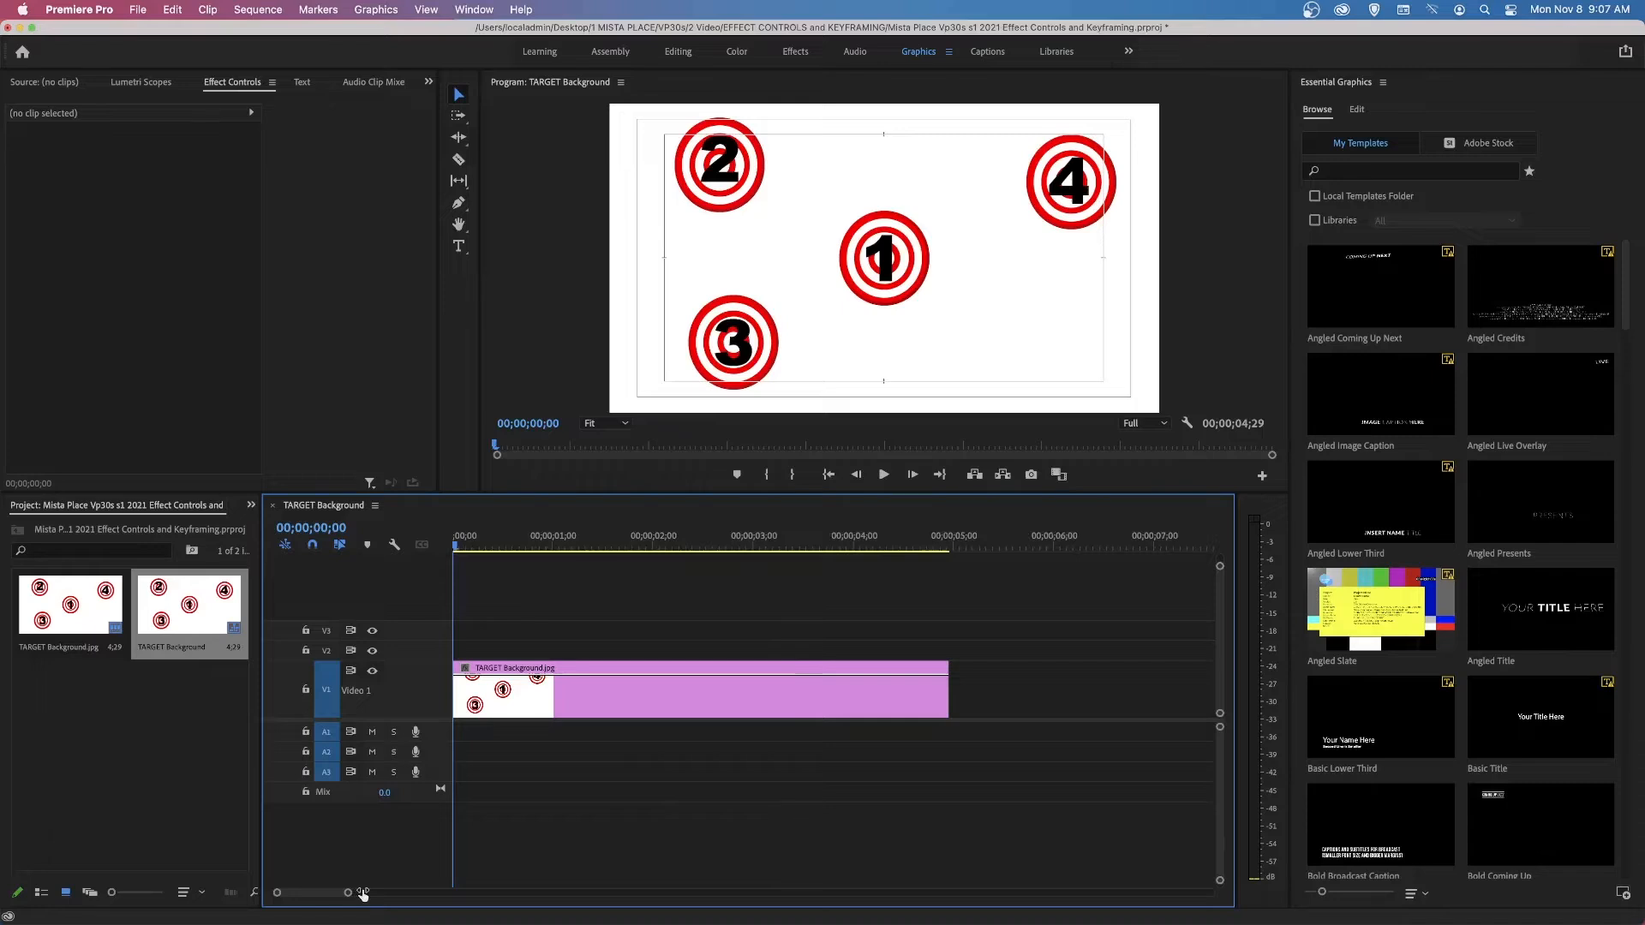
left_click_drag(947, 690, 1196, 694)
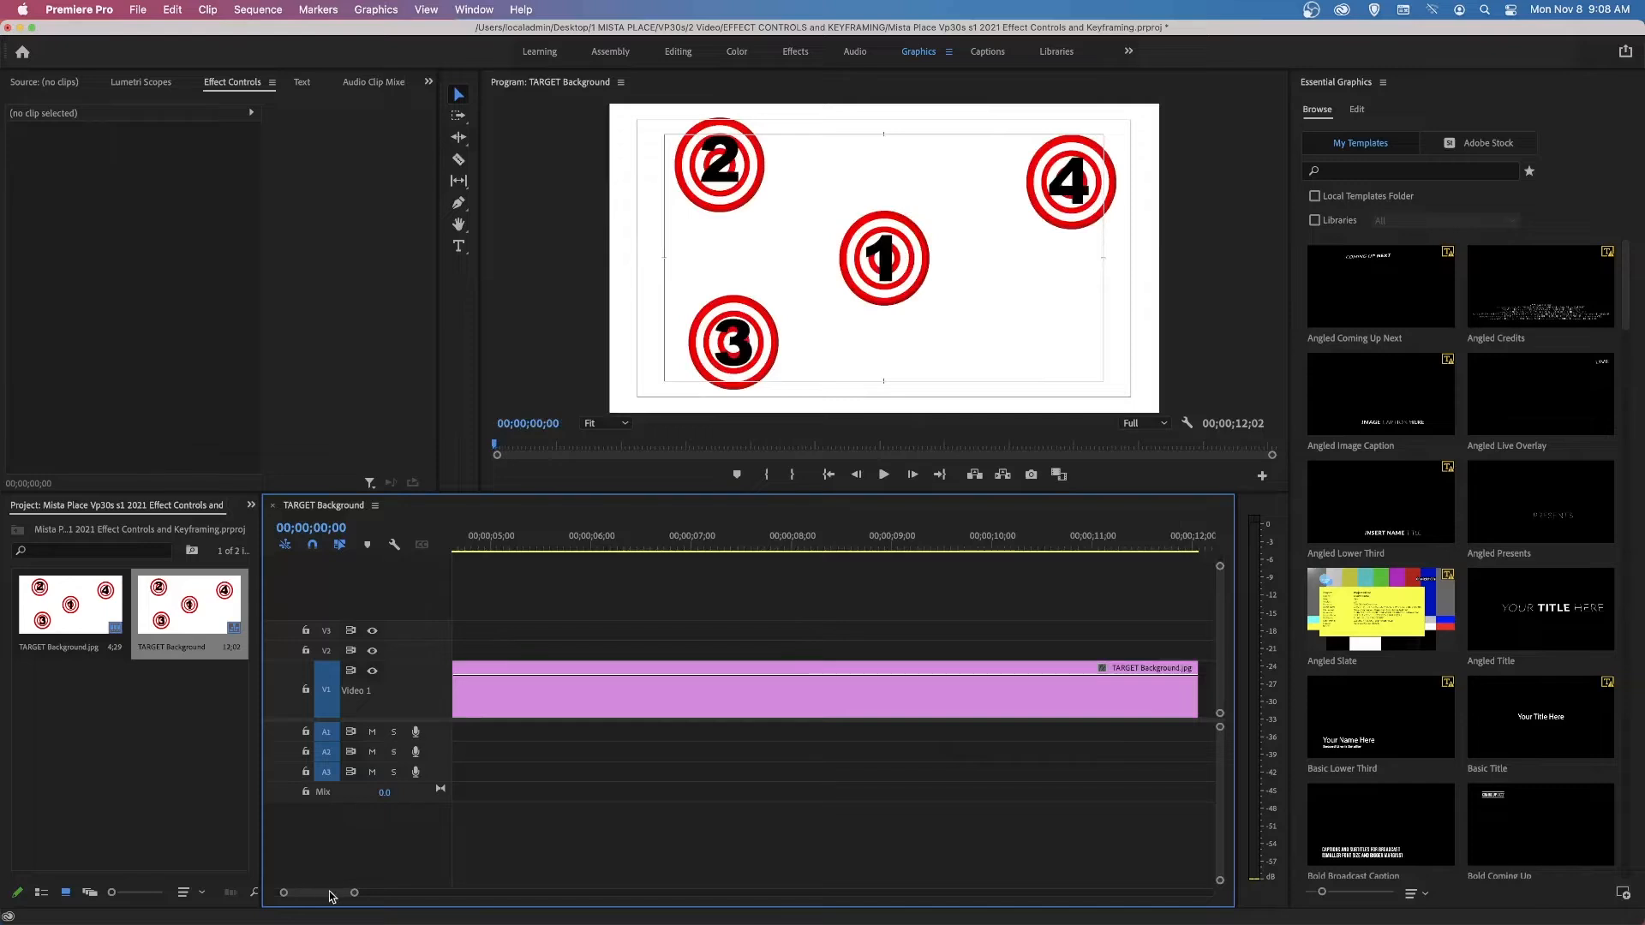
left_click_drag(331, 896, 281, 900)
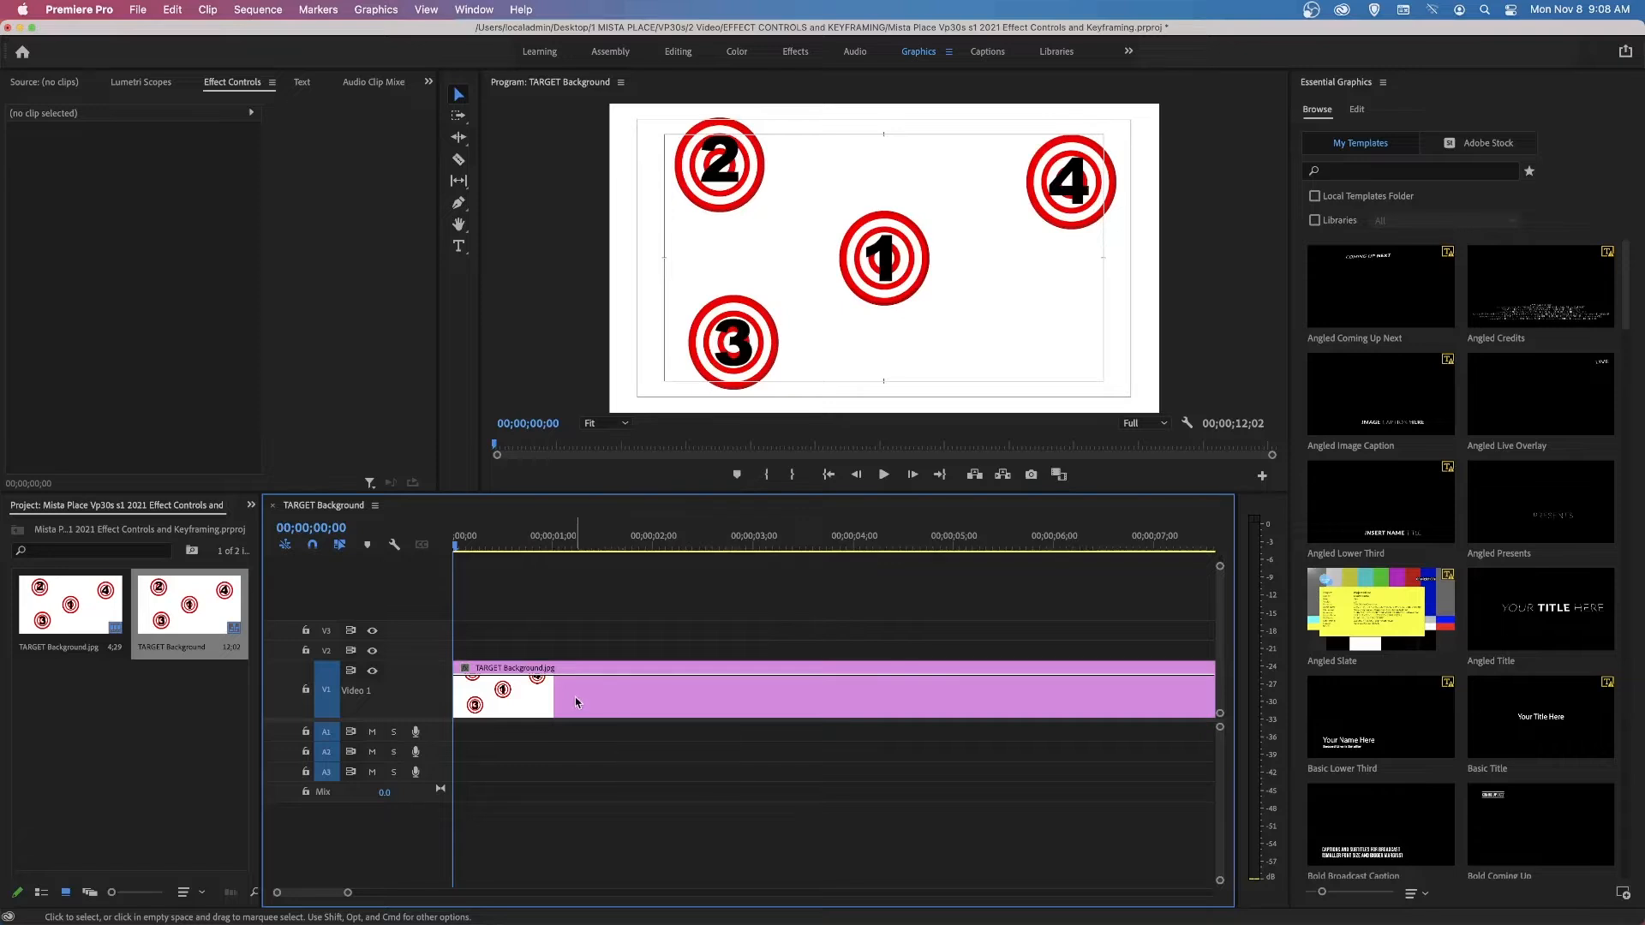
Step: Turn on Position and Scale keyframing for the TARGET Background clip at the start of the sequence
left_click(693, 698)
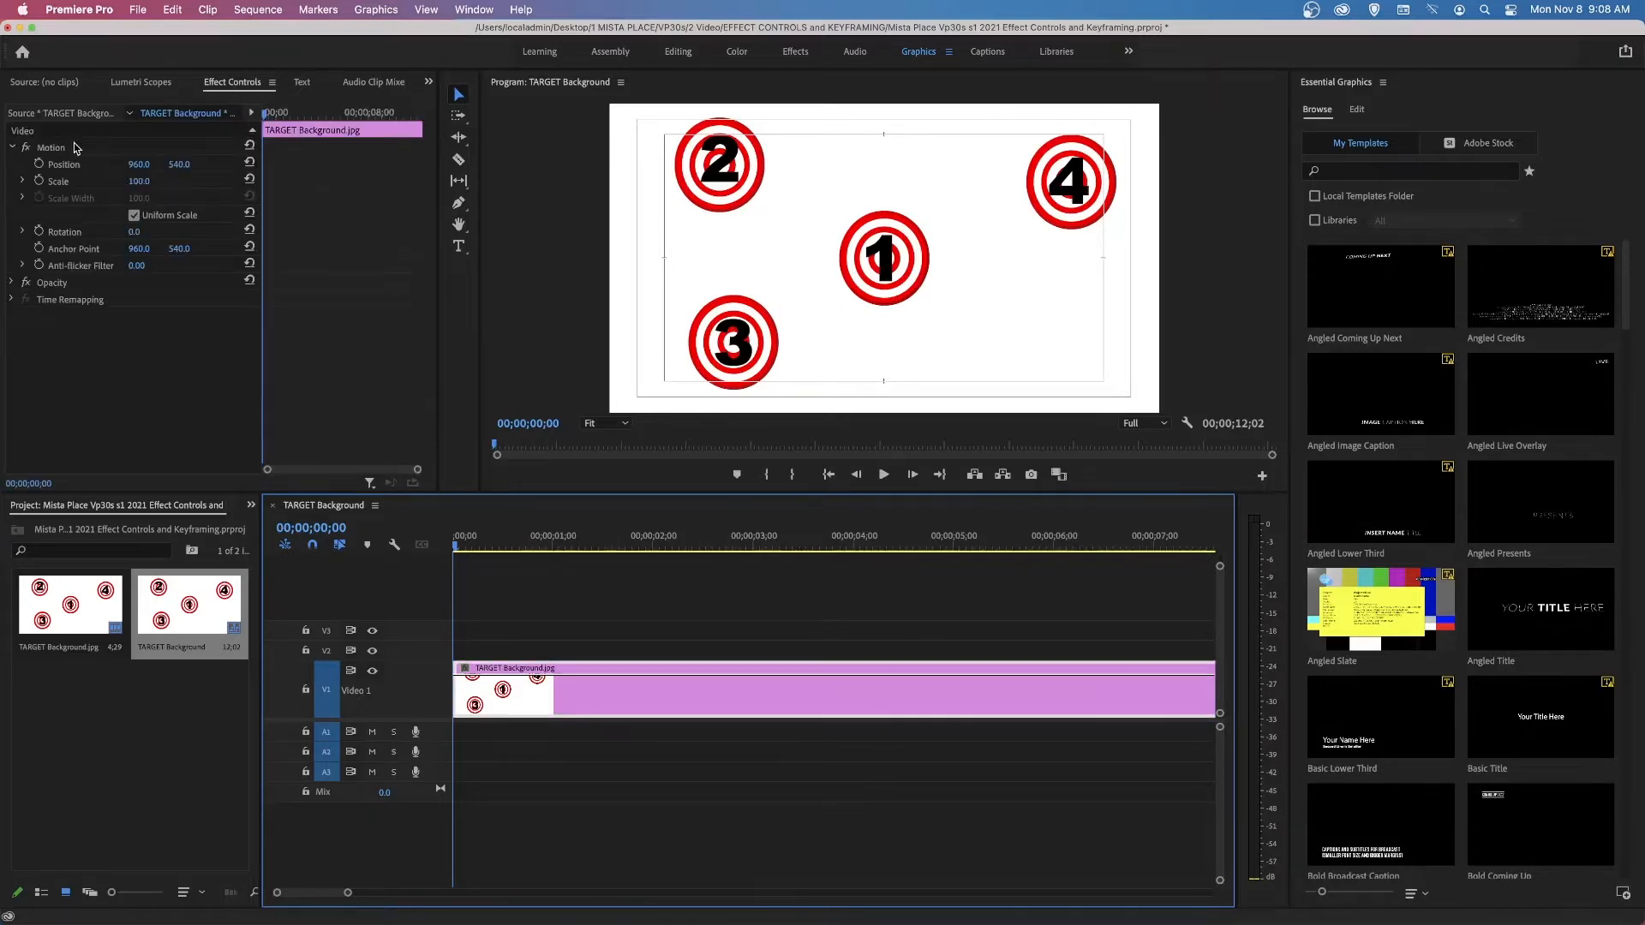
left_click(13, 147)
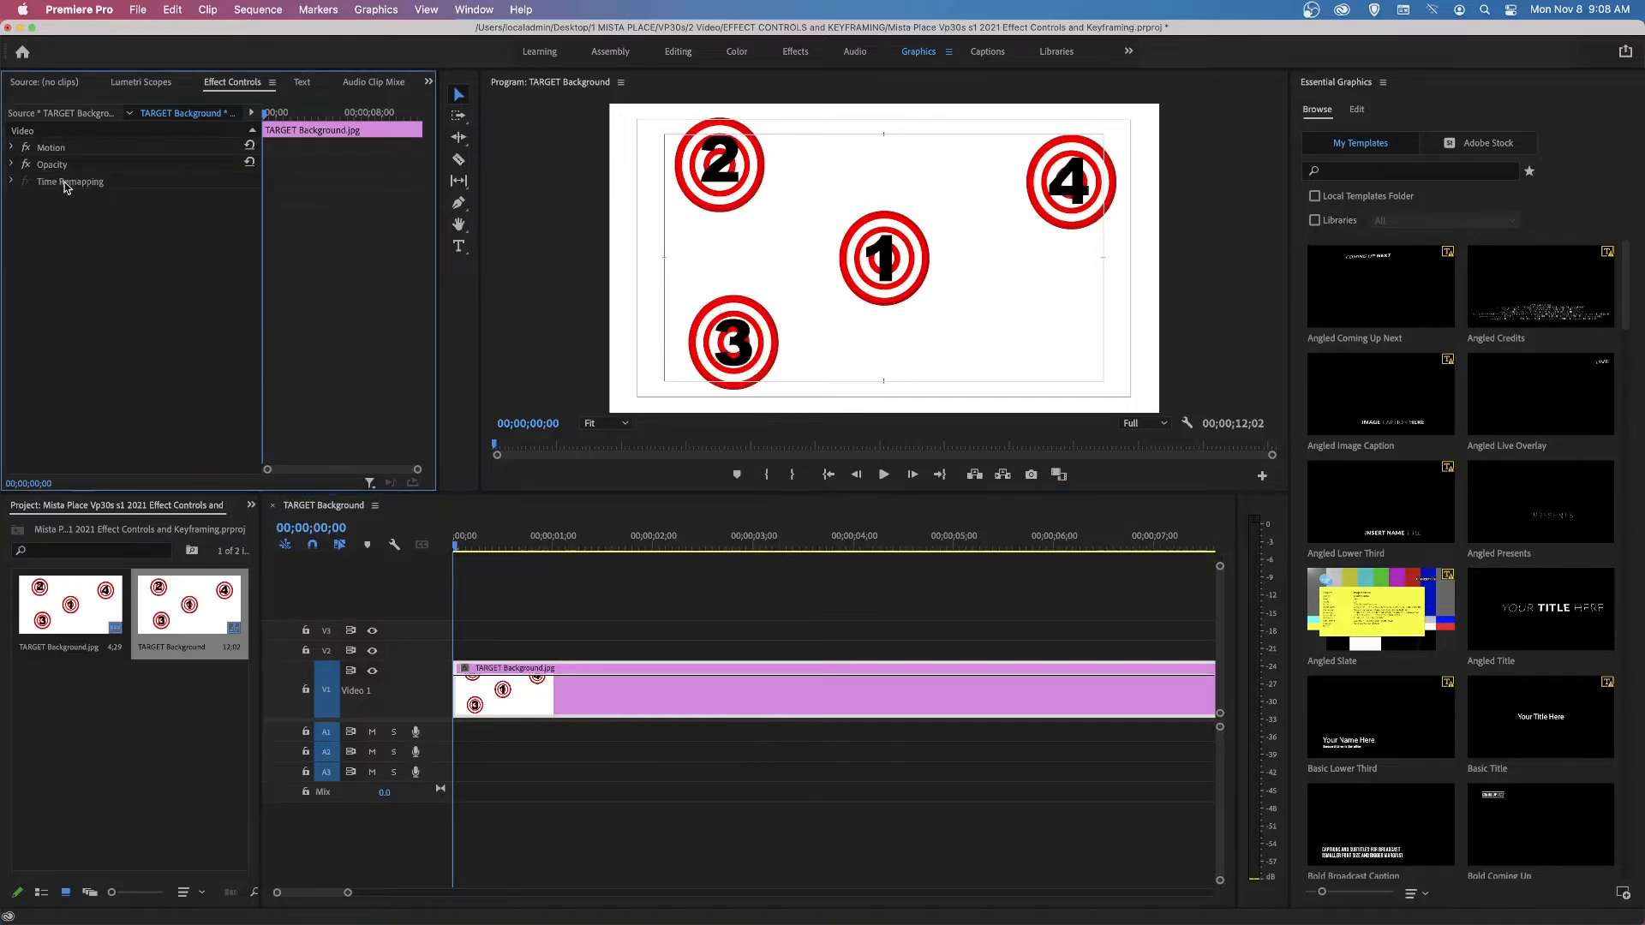
left_click(13, 150)
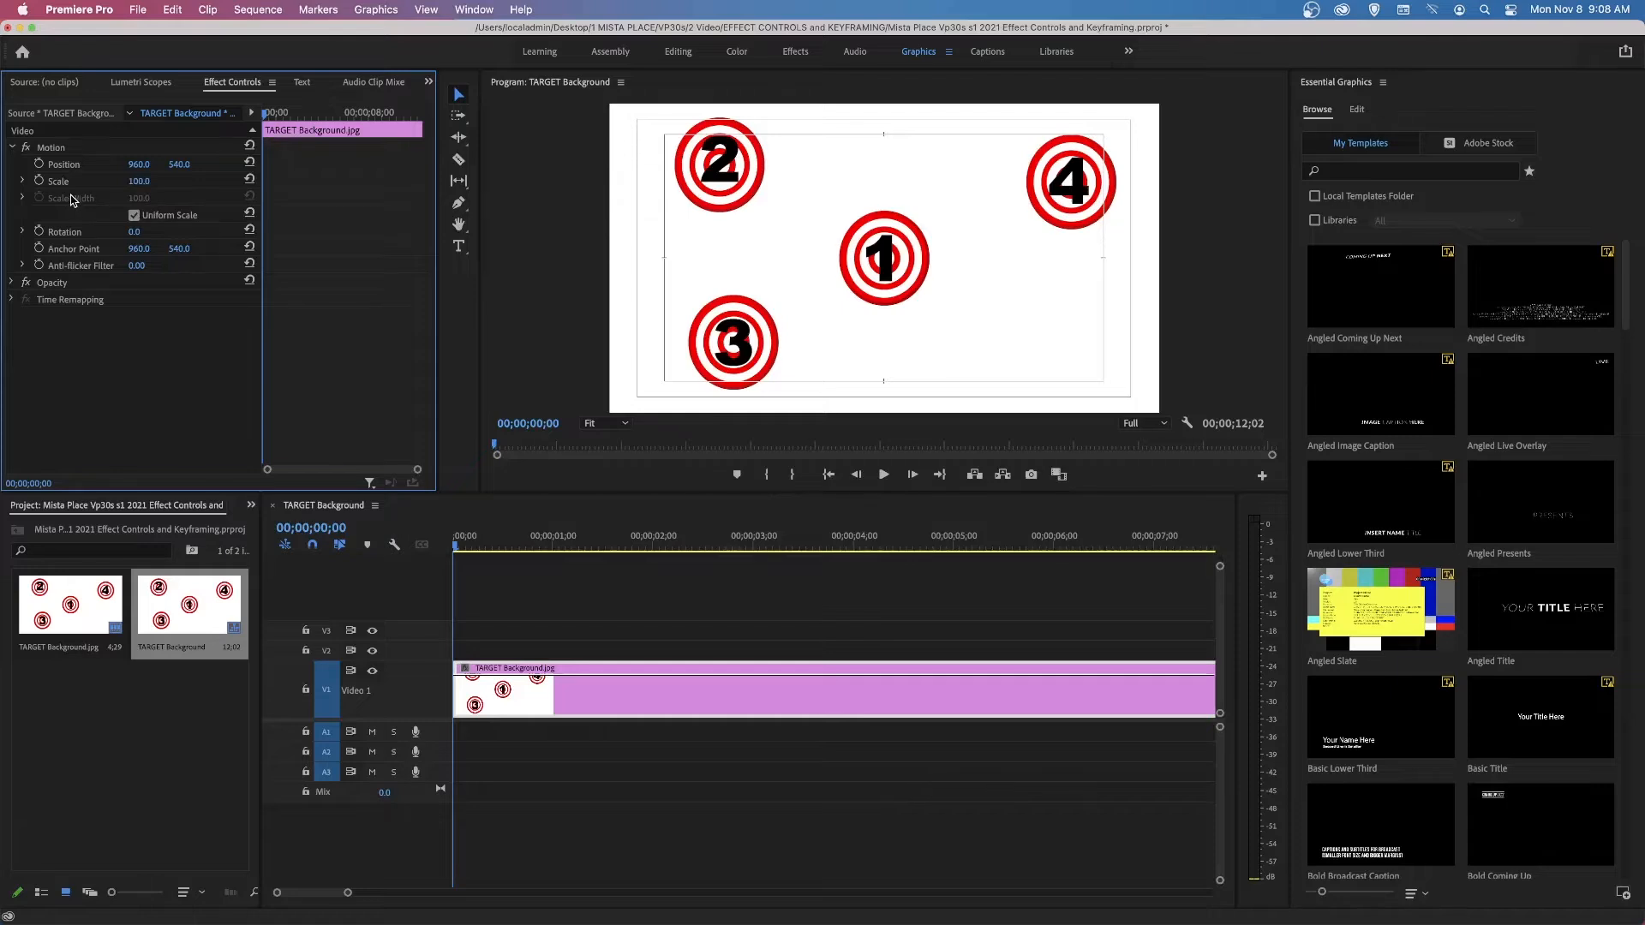
left_click(39, 165)
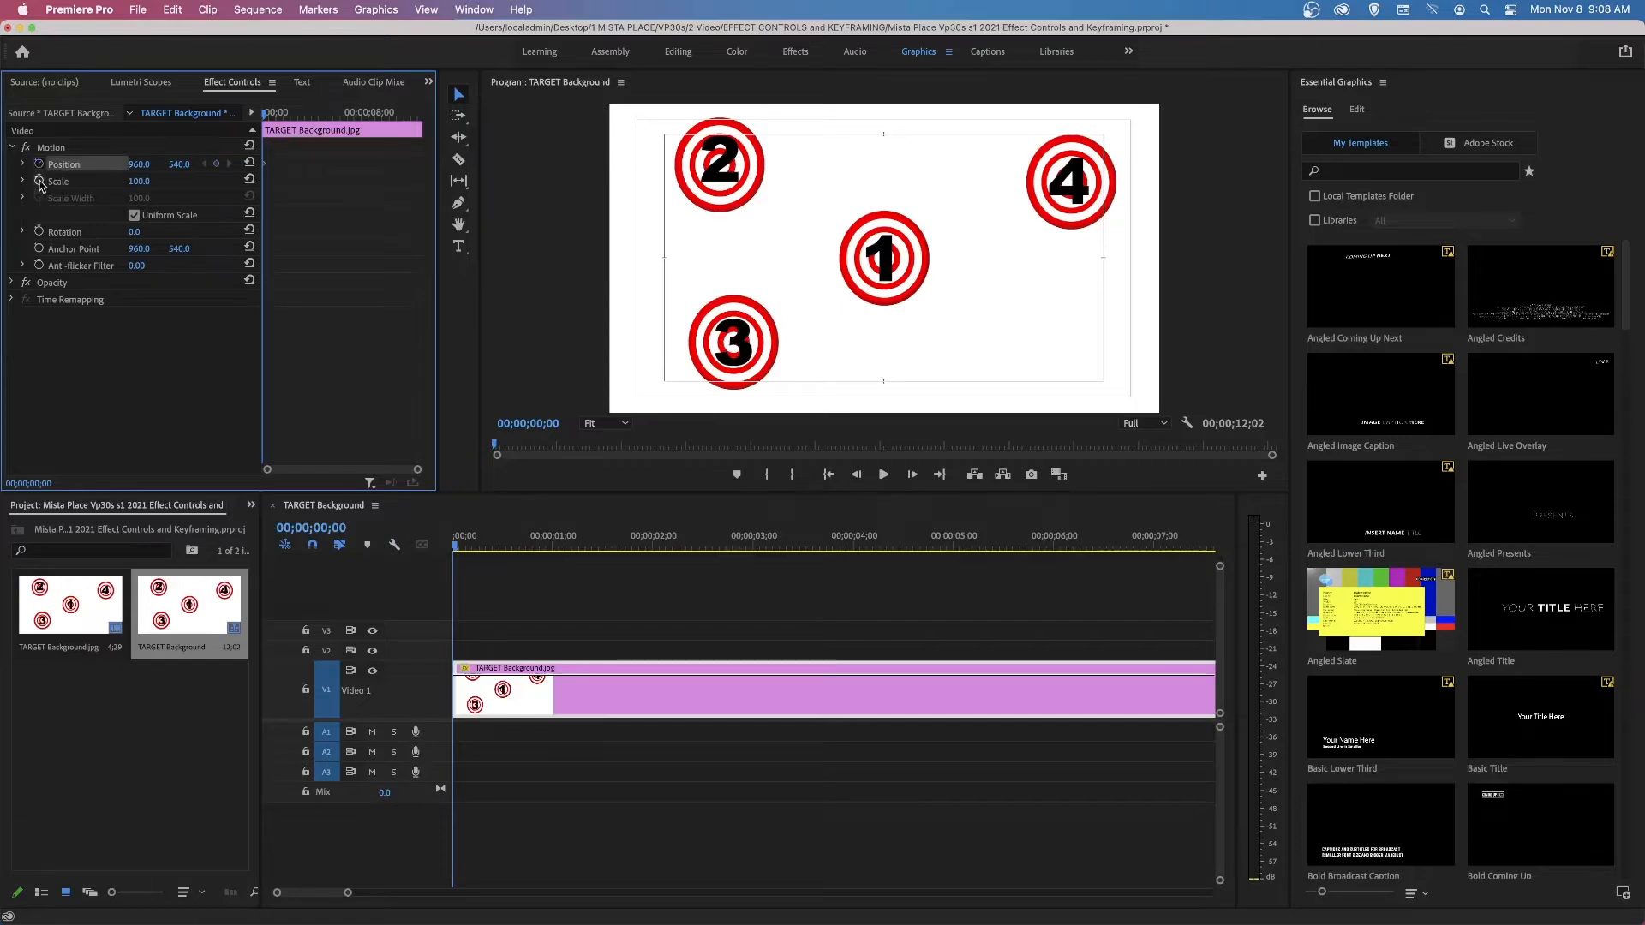
left_click(39, 181)
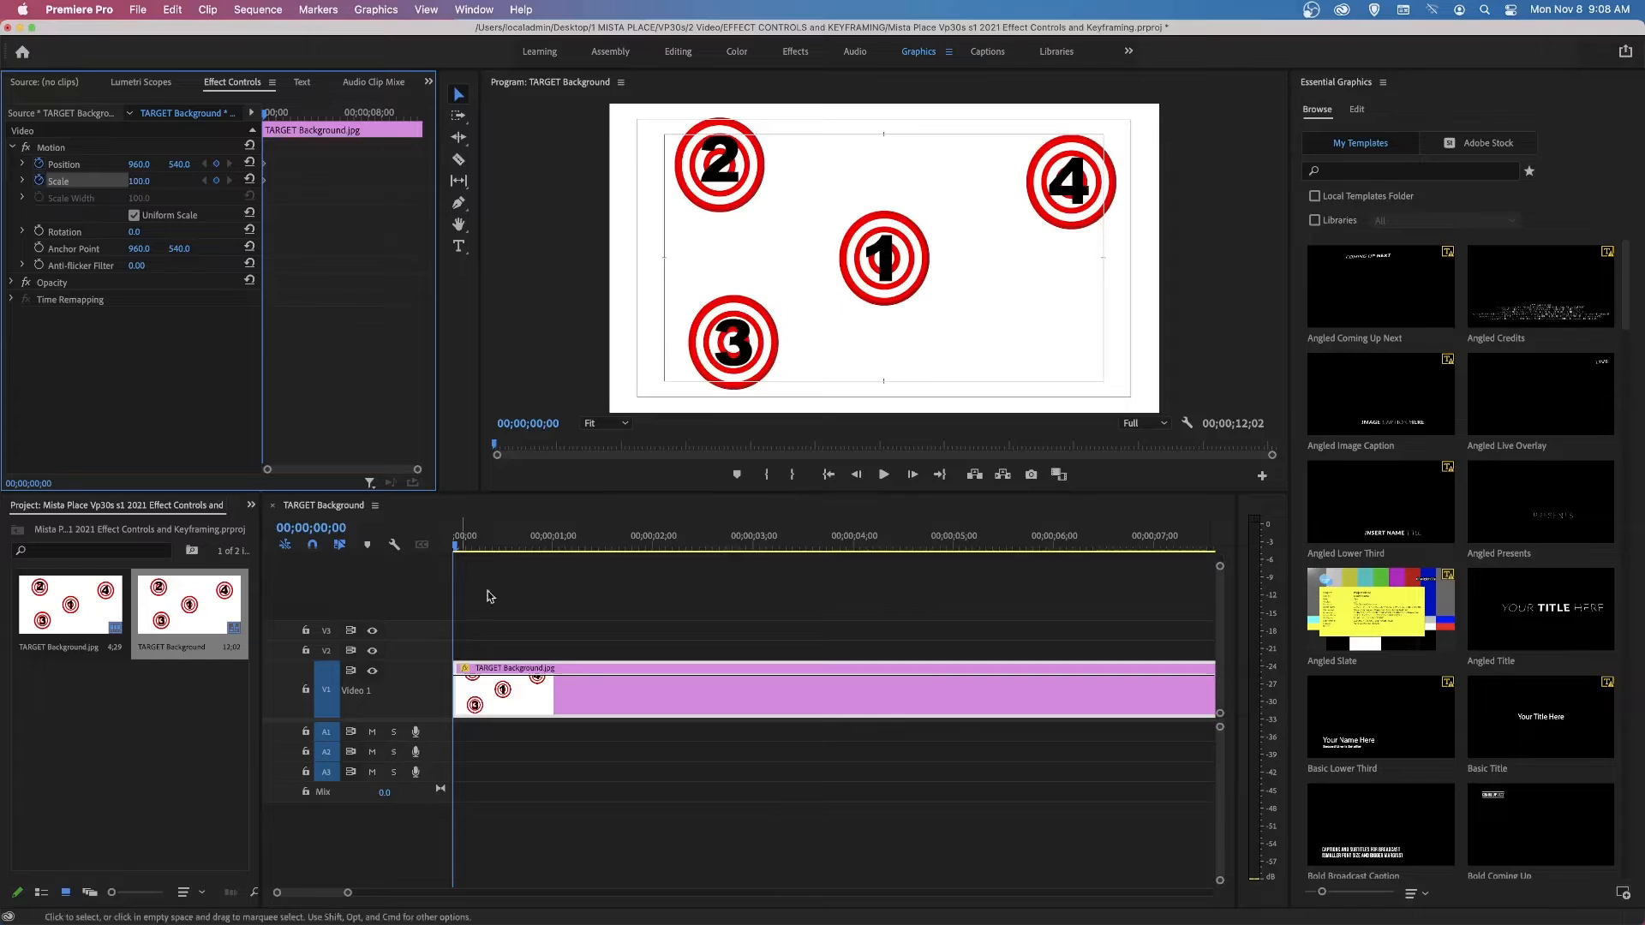
Step: Add Position and Scale keyframes with unchanged values to the clip at 00;00;01;01
left_click_drag(456, 555, 549, 555)
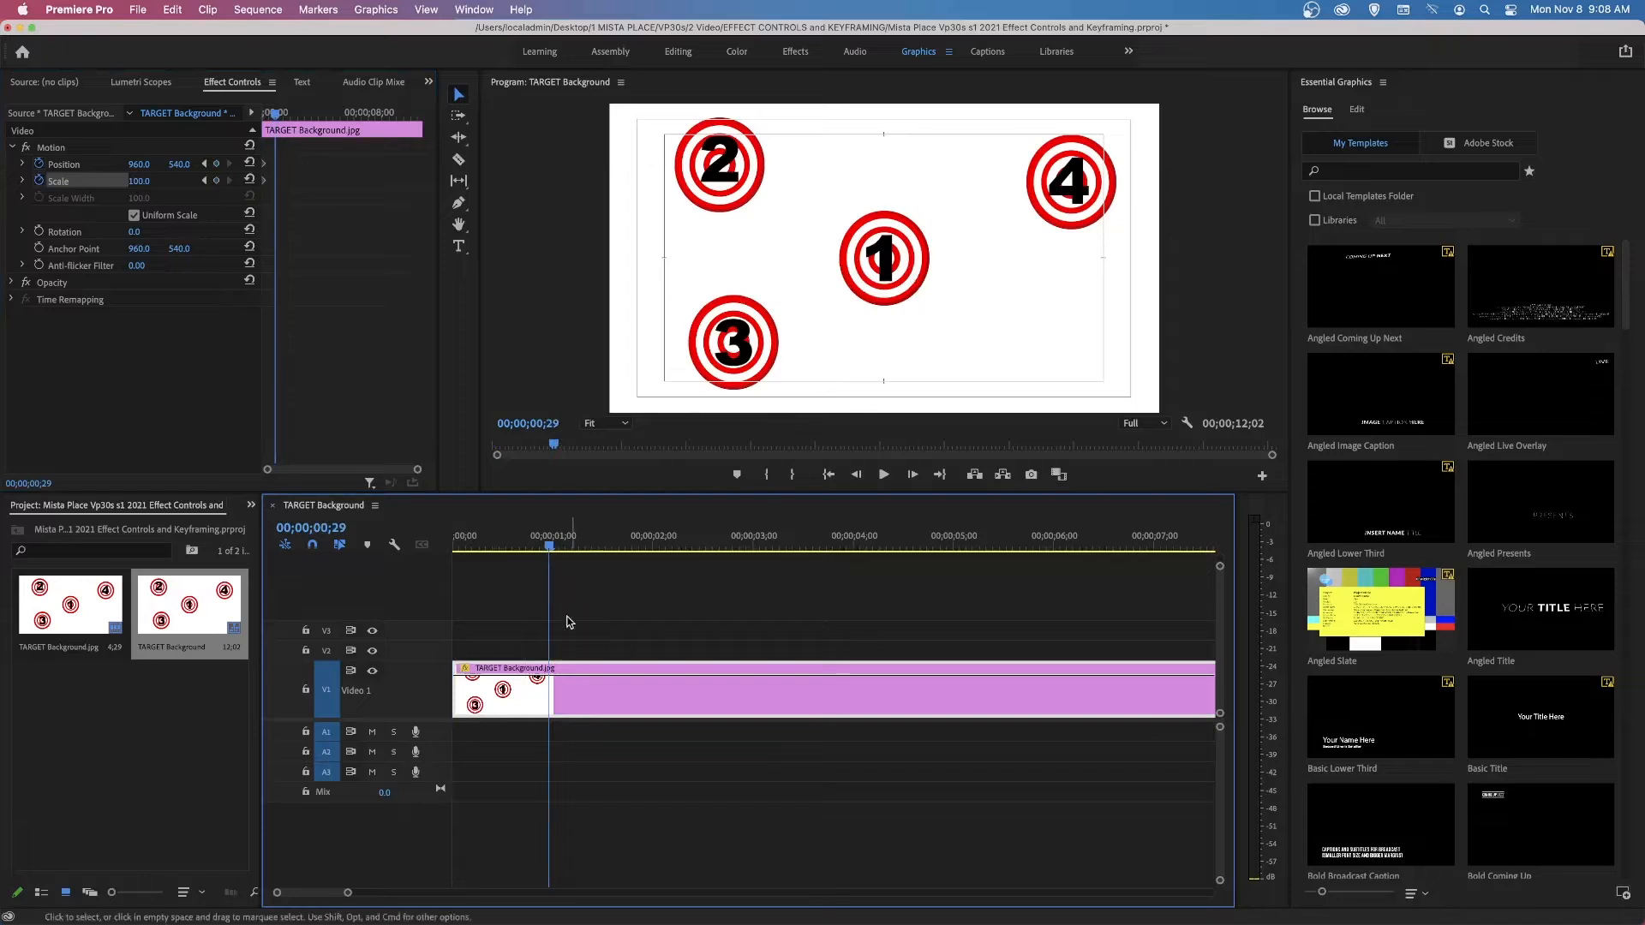
key("Home")
left_click_drag(456, 552, 555, 555)
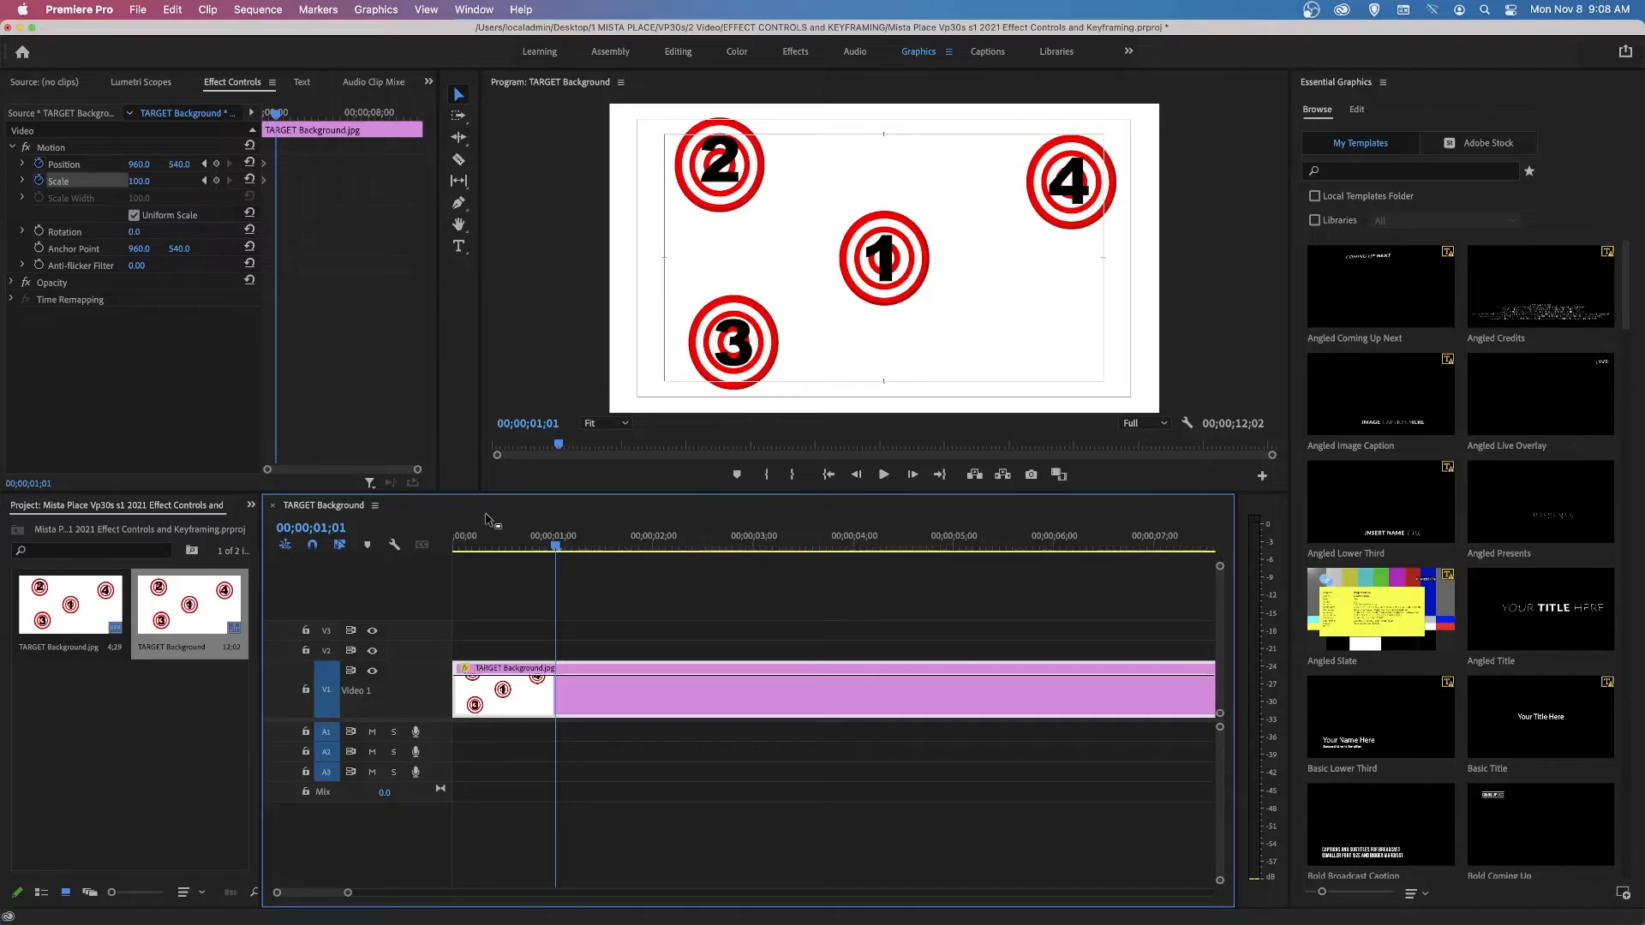
key("Home")
left_click_drag(455, 548, 555, 561)
left_click(217, 166)
left_click(218, 182)
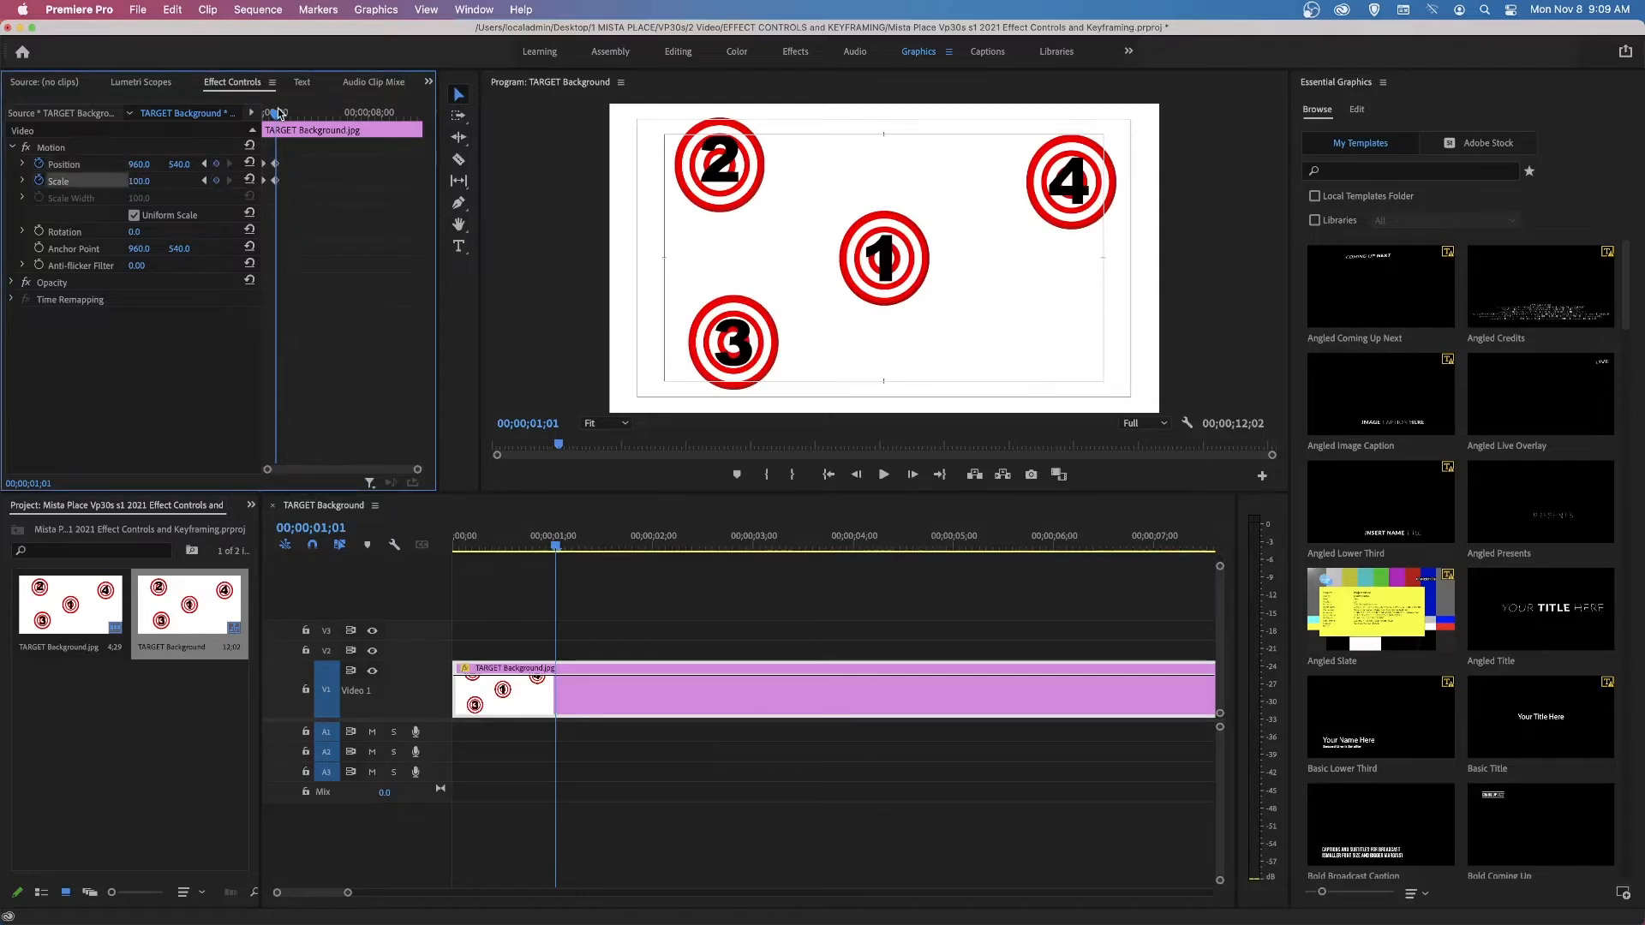
Step: Play the sequence from the start to review the first second between the keyframes
left_click_drag(557, 550, 377, 549)
key("space")
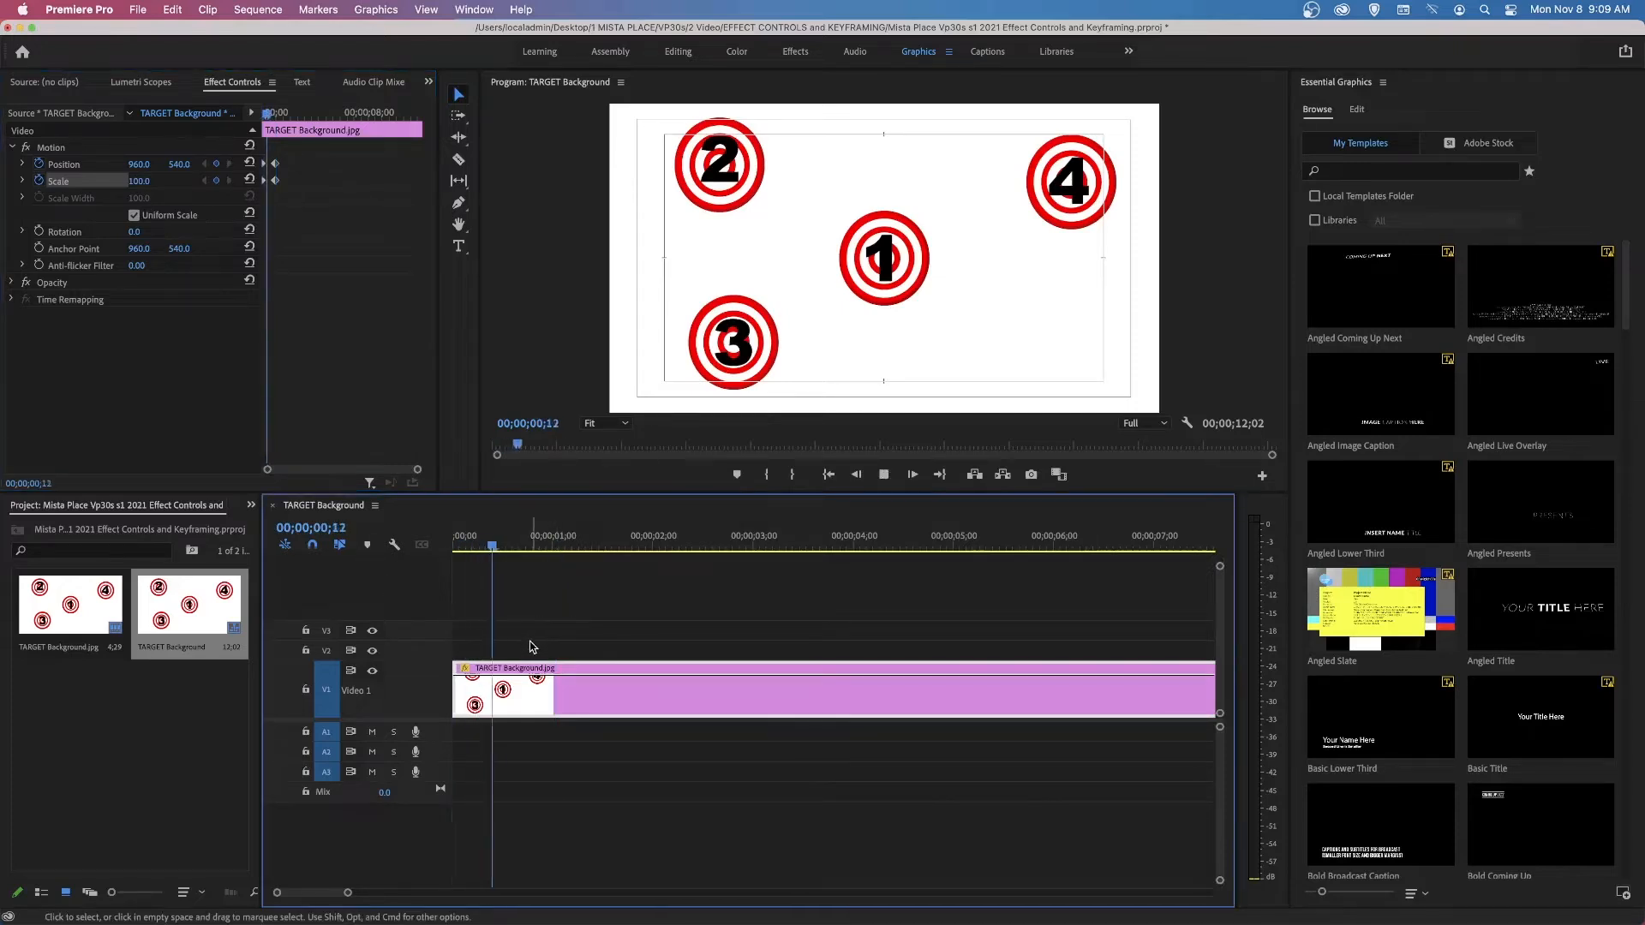
key("space")
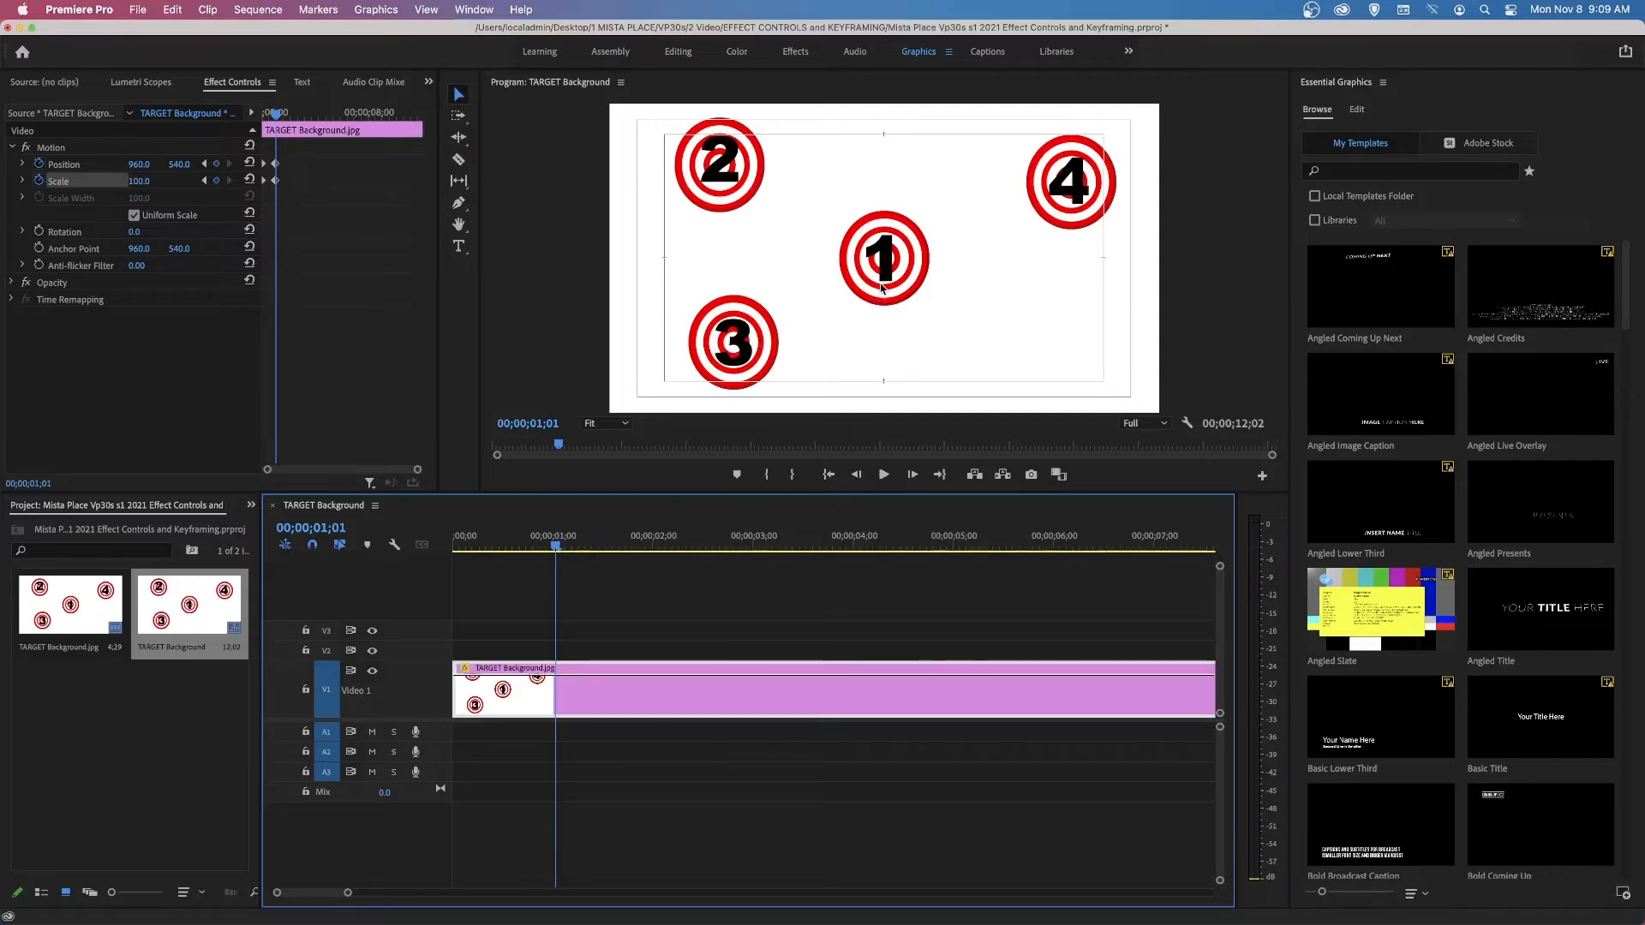
Step: At 00;00;02;02, zoom in on target 1 by keyframing Scale at 314 and horizontal Position at 951
left_click_drag(556, 550, 661, 546)
left_click_drag(138, 181, 260, 181)
left_click_drag(145, 164, 201, 180)
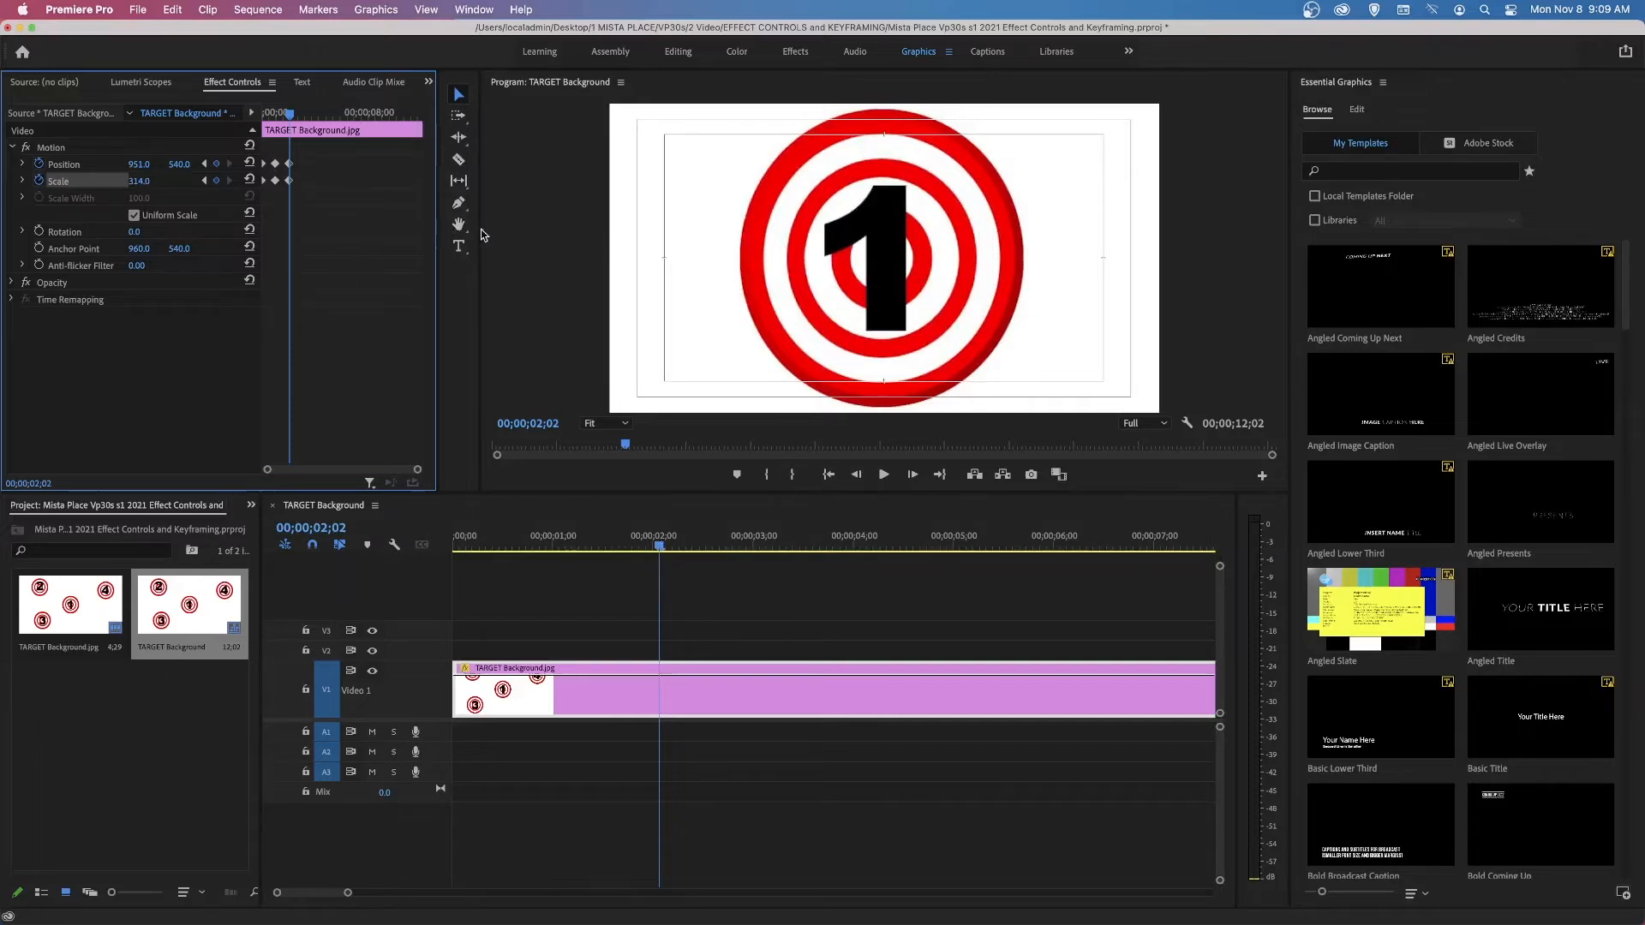
Step: Widen the Effect Controls area to give its keyframe timeline more room
left_click_drag(481, 233, 561, 233)
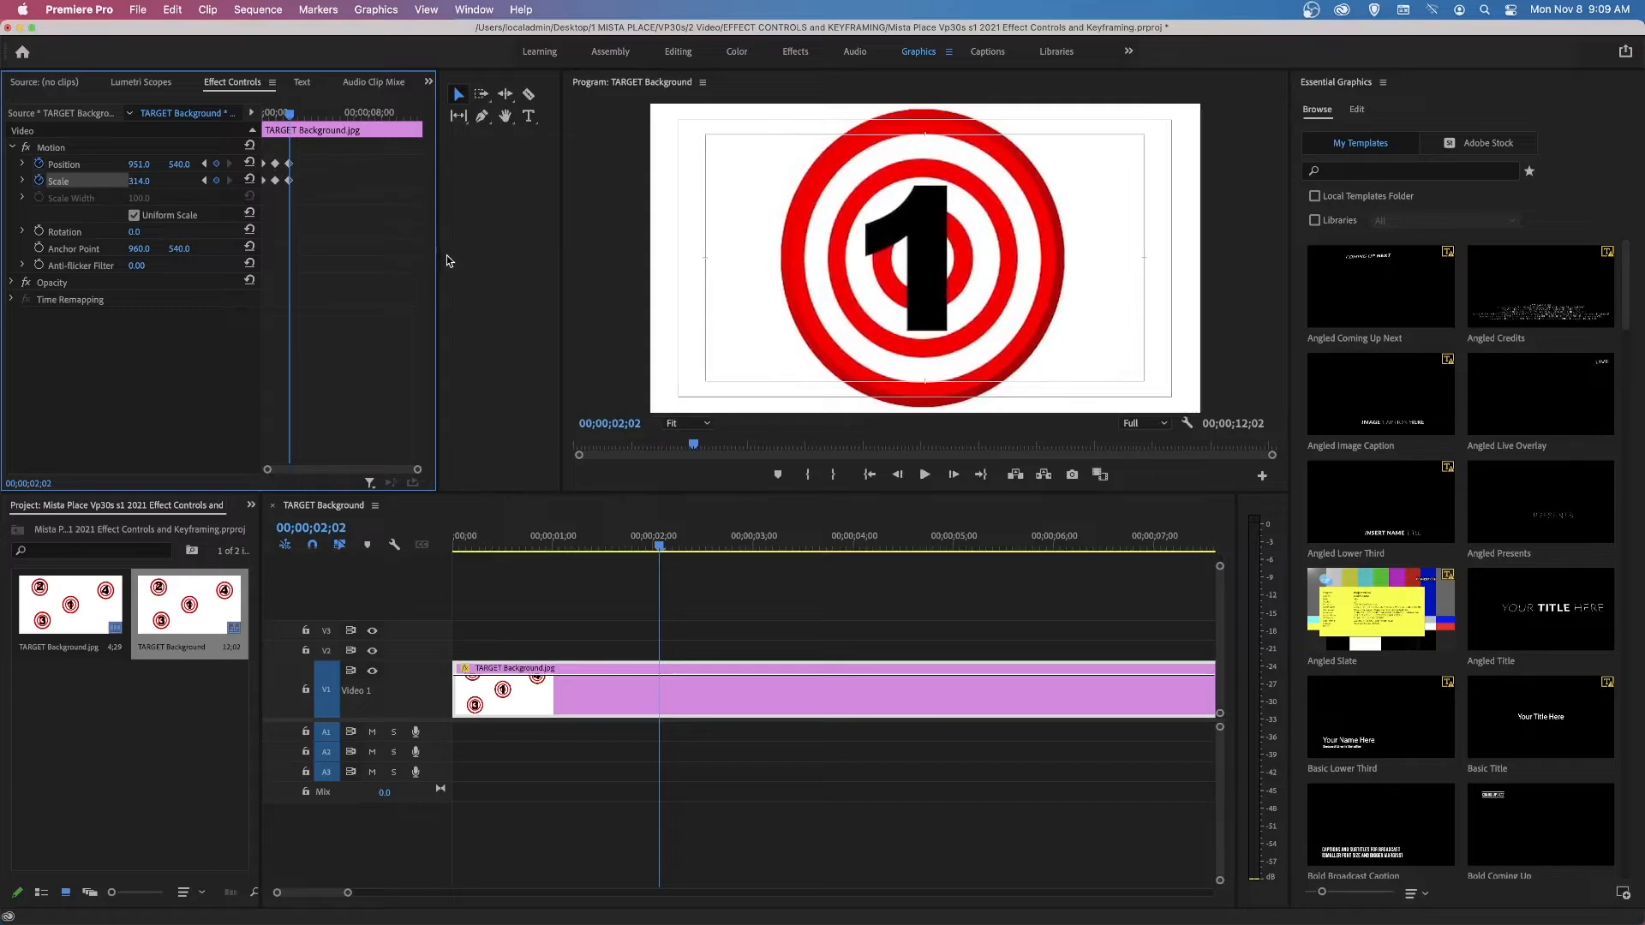
left_click_drag(437, 258, 539, 264)
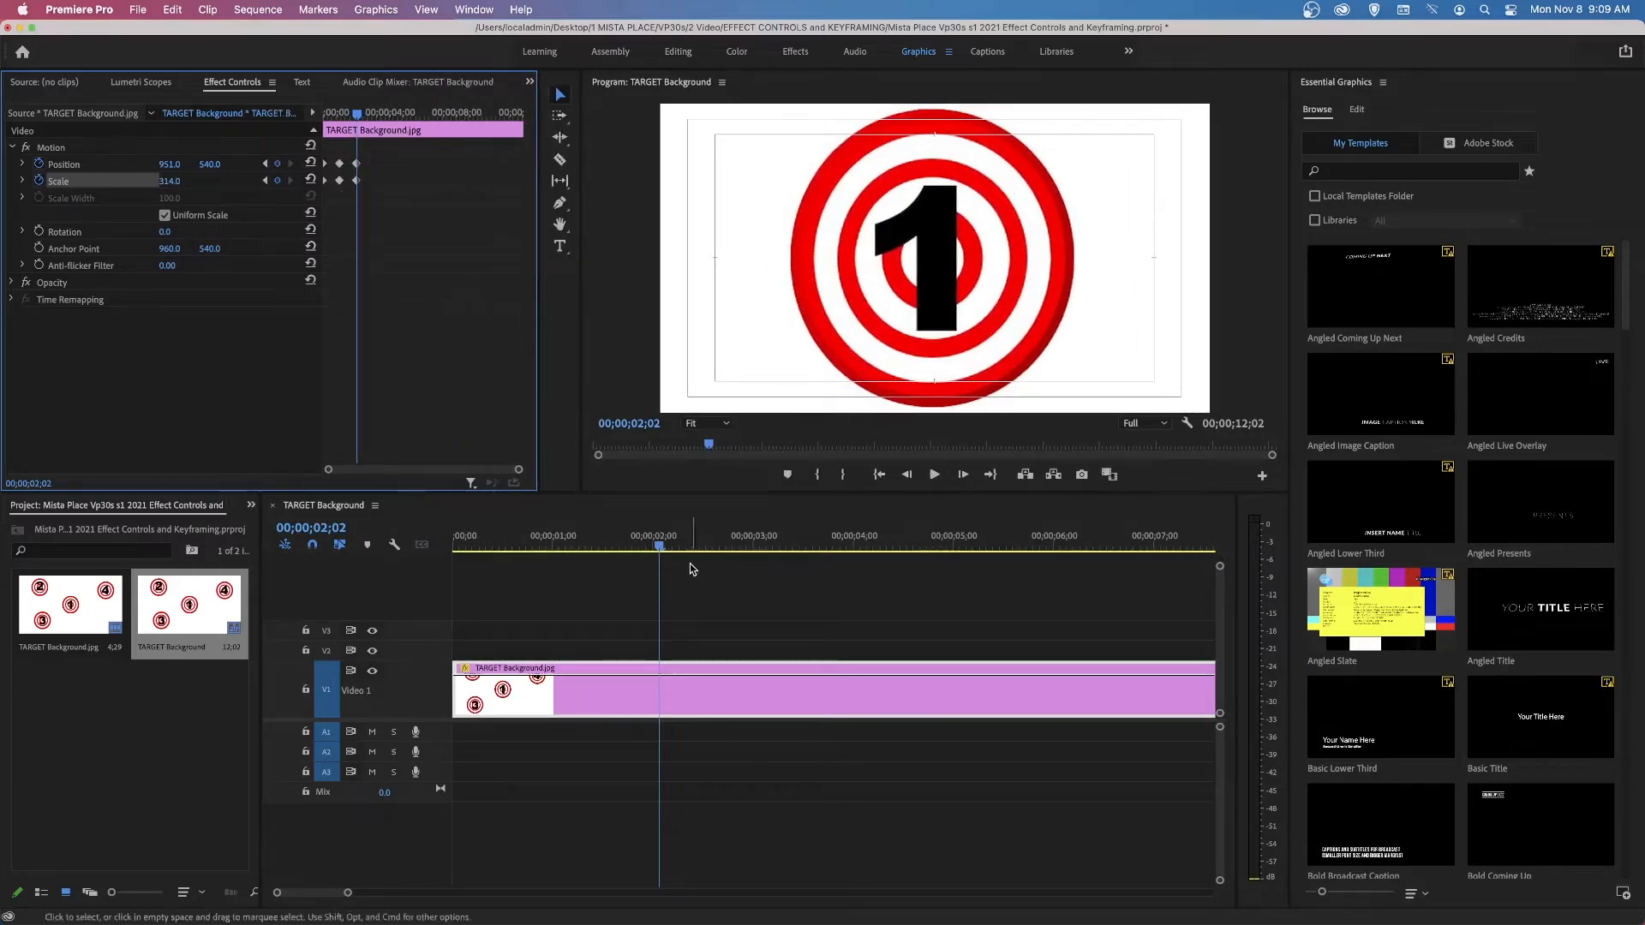
Step: Play the sequence from the start through about two seconds to review the zoom to target 1
left_click_drag(659, 547, 419, 550)
key("space")
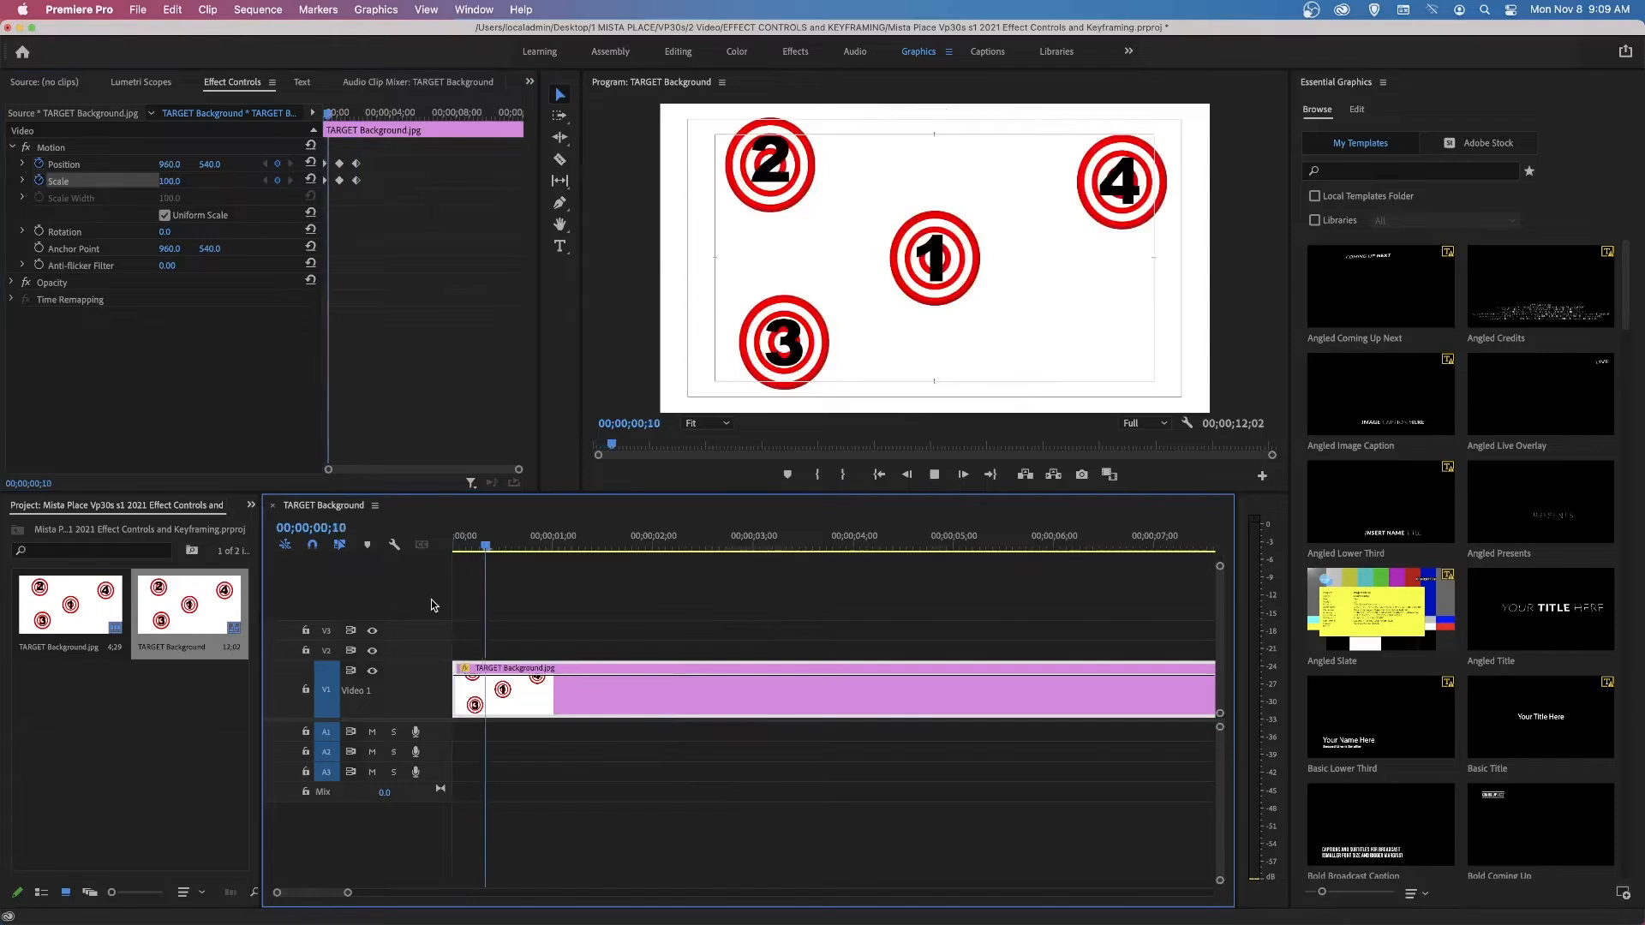
key("space")
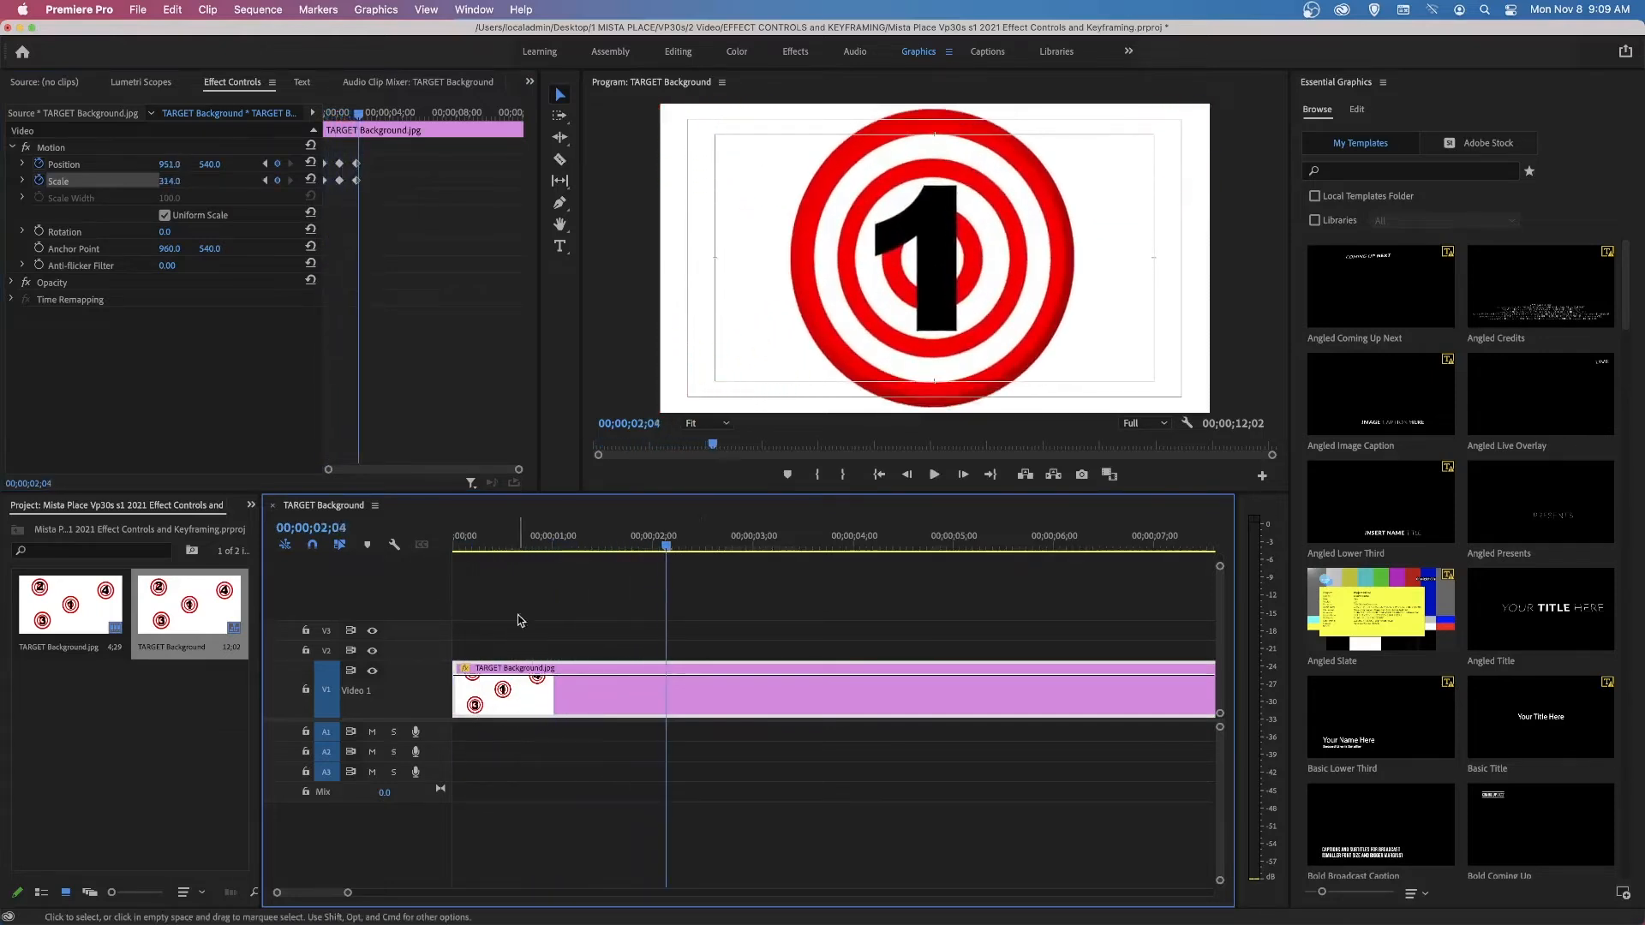
Step: Hold the view on target 1 by adding Position and Scale keyframes with unchanged values at 00;00;03;01
left_click(664, 549)
left_click_drag(664, 549, 759, 549)
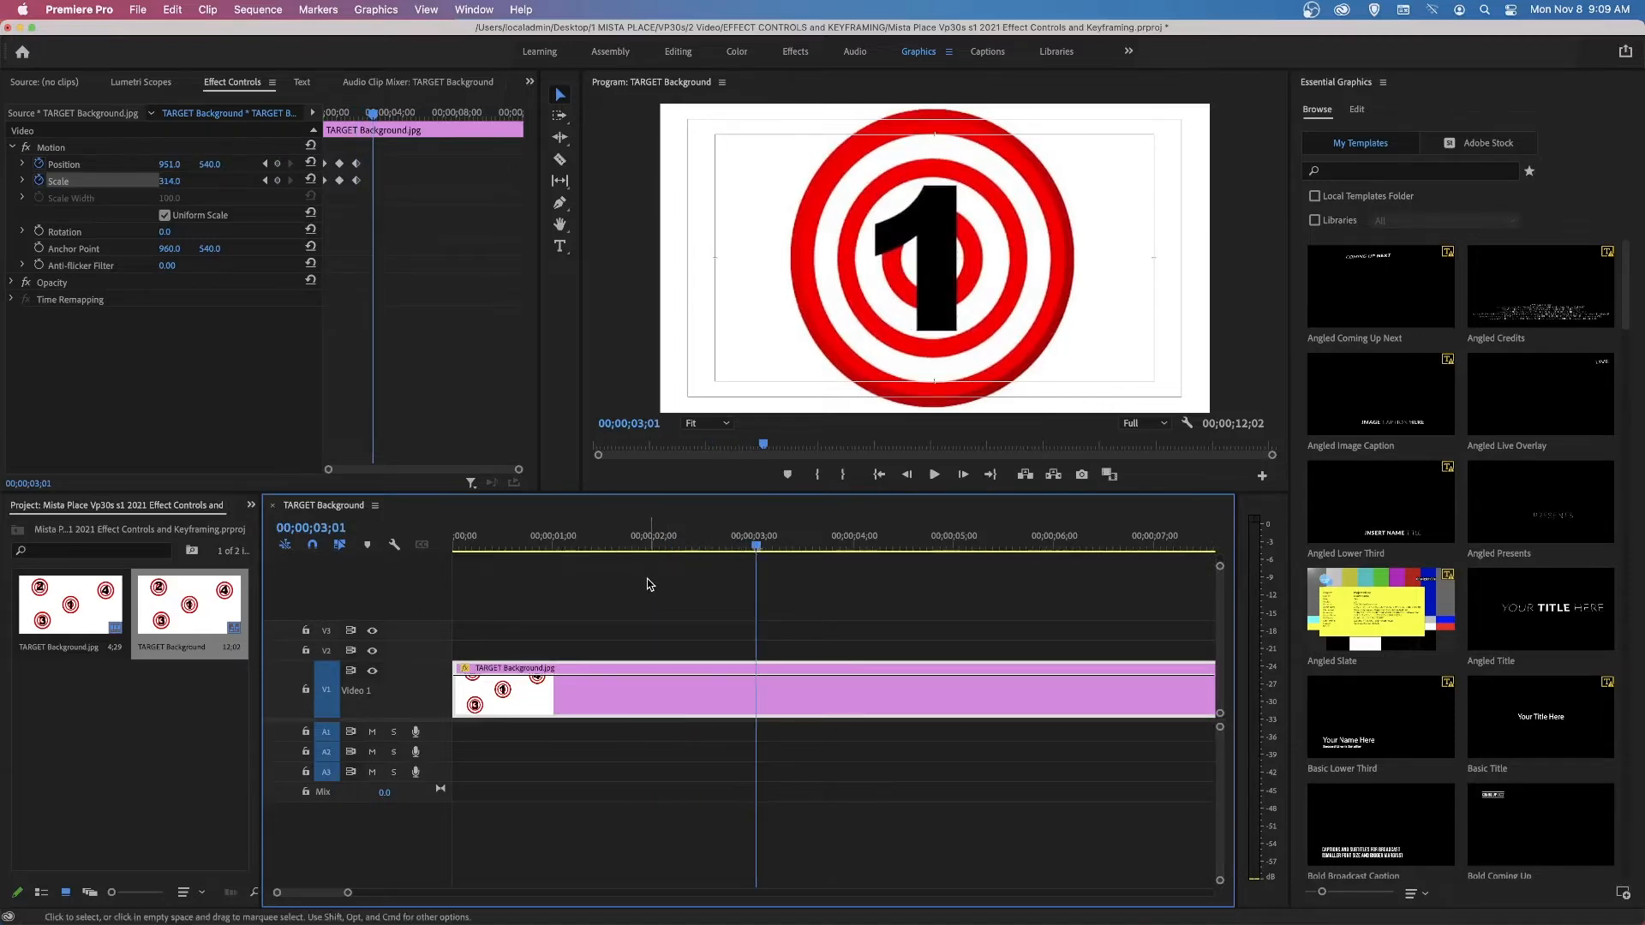
left_click(276, 163)
left_click(276, 181)
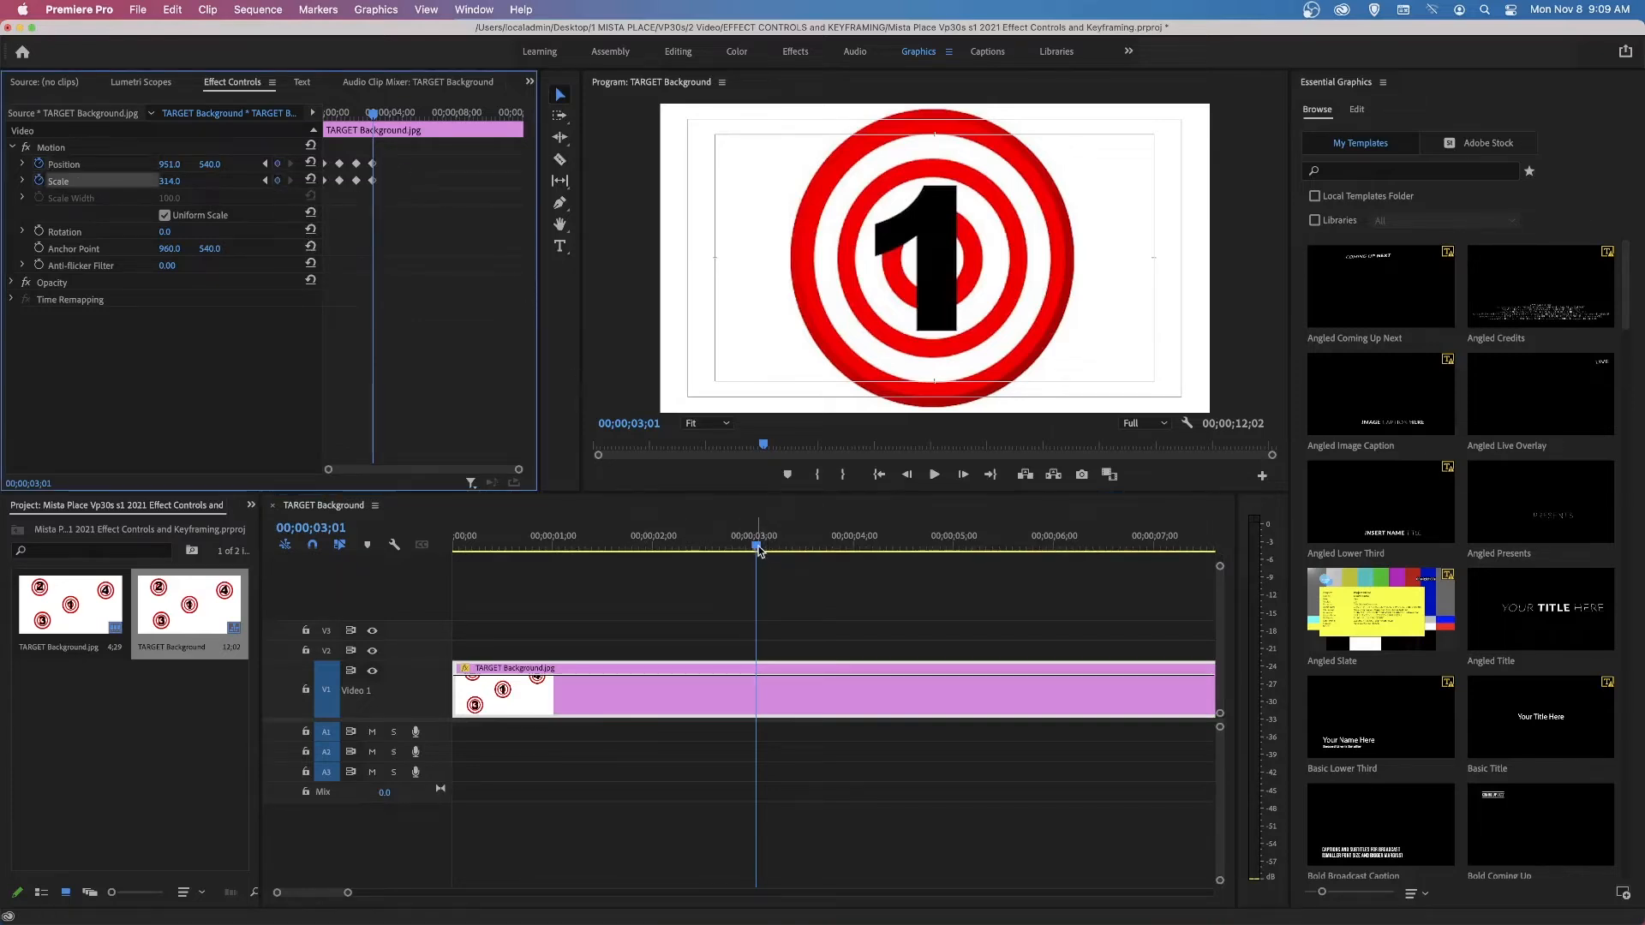
Step: At 00;00;04;01, center target 2 in the frame by keyframing Position at 2750, 1563
left_click_drag(756, 546, 857, 545)
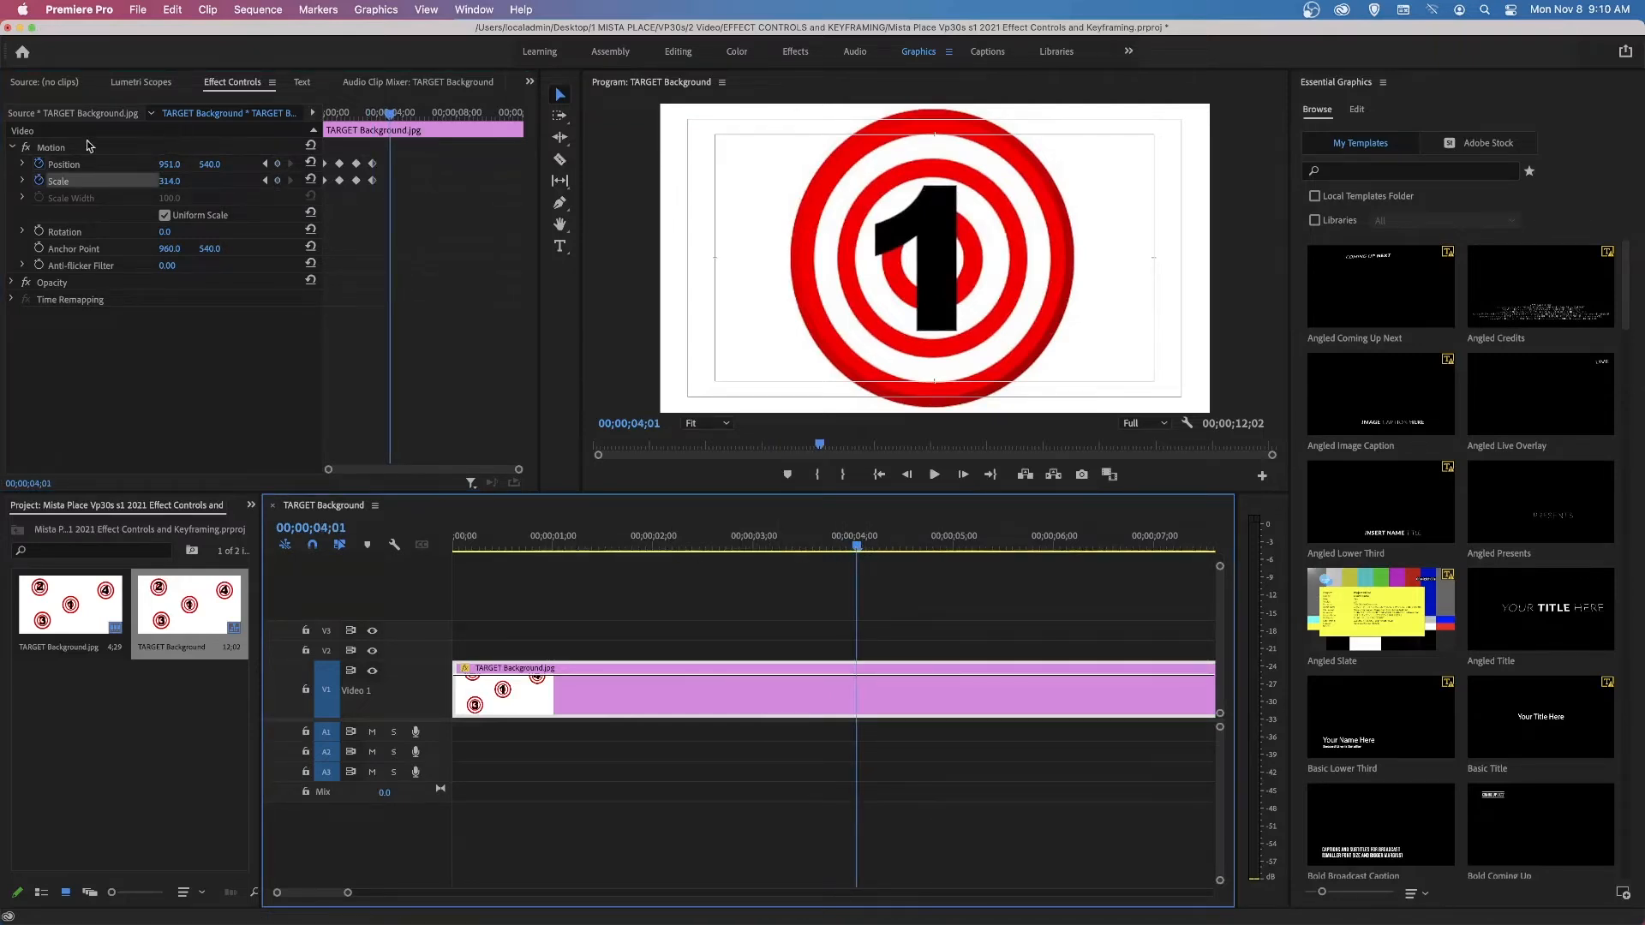
left_click_drag(169, 168, 212, 163)
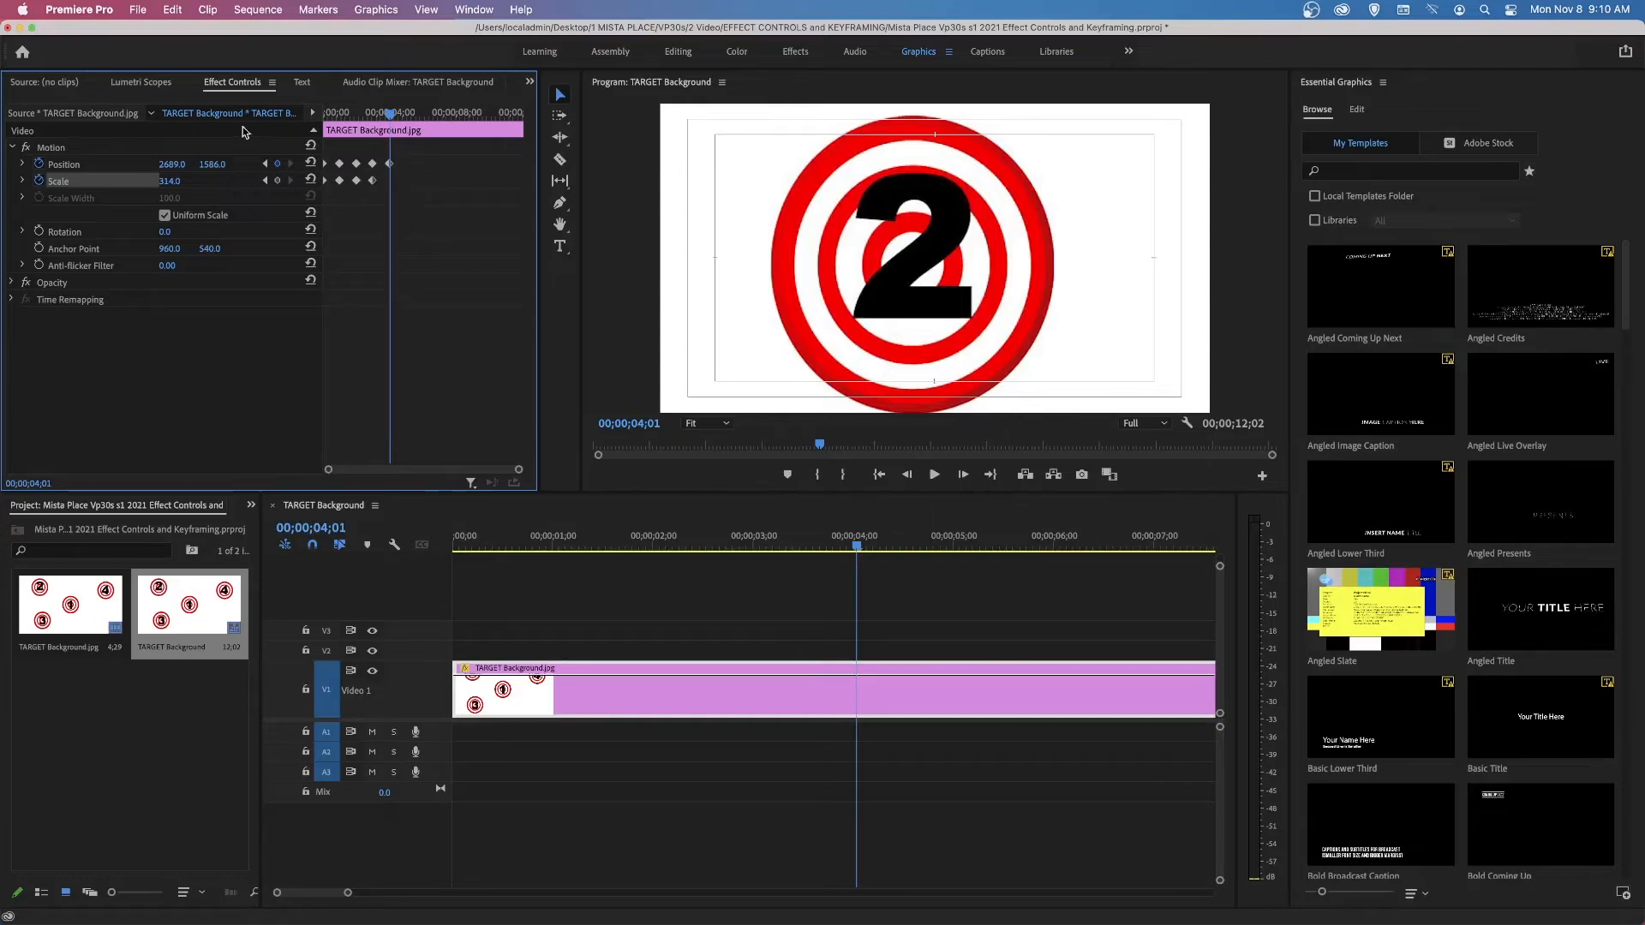
mouse_move(207, 166)
left_mouse_down()
mouse_move(185, 164)
mouse_move(223, 165)
left_mouse_up()
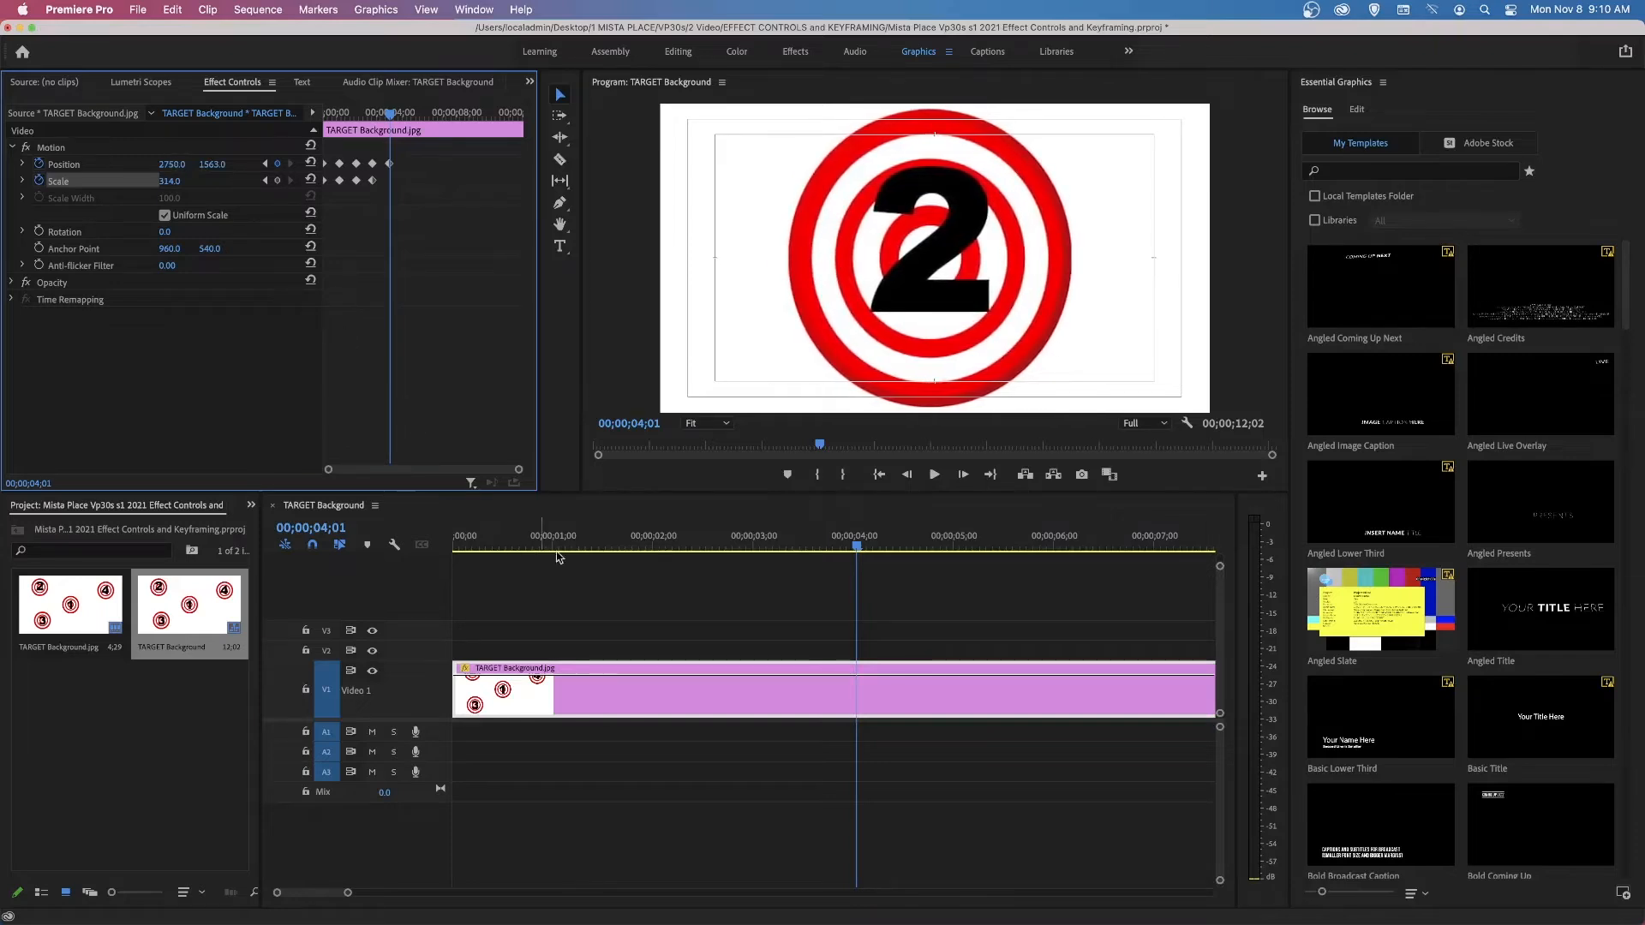
Step: Play the section from about two to four seconds to review the move from target 1 to target 2
left_click(690, 554)
key("space")
key("space")
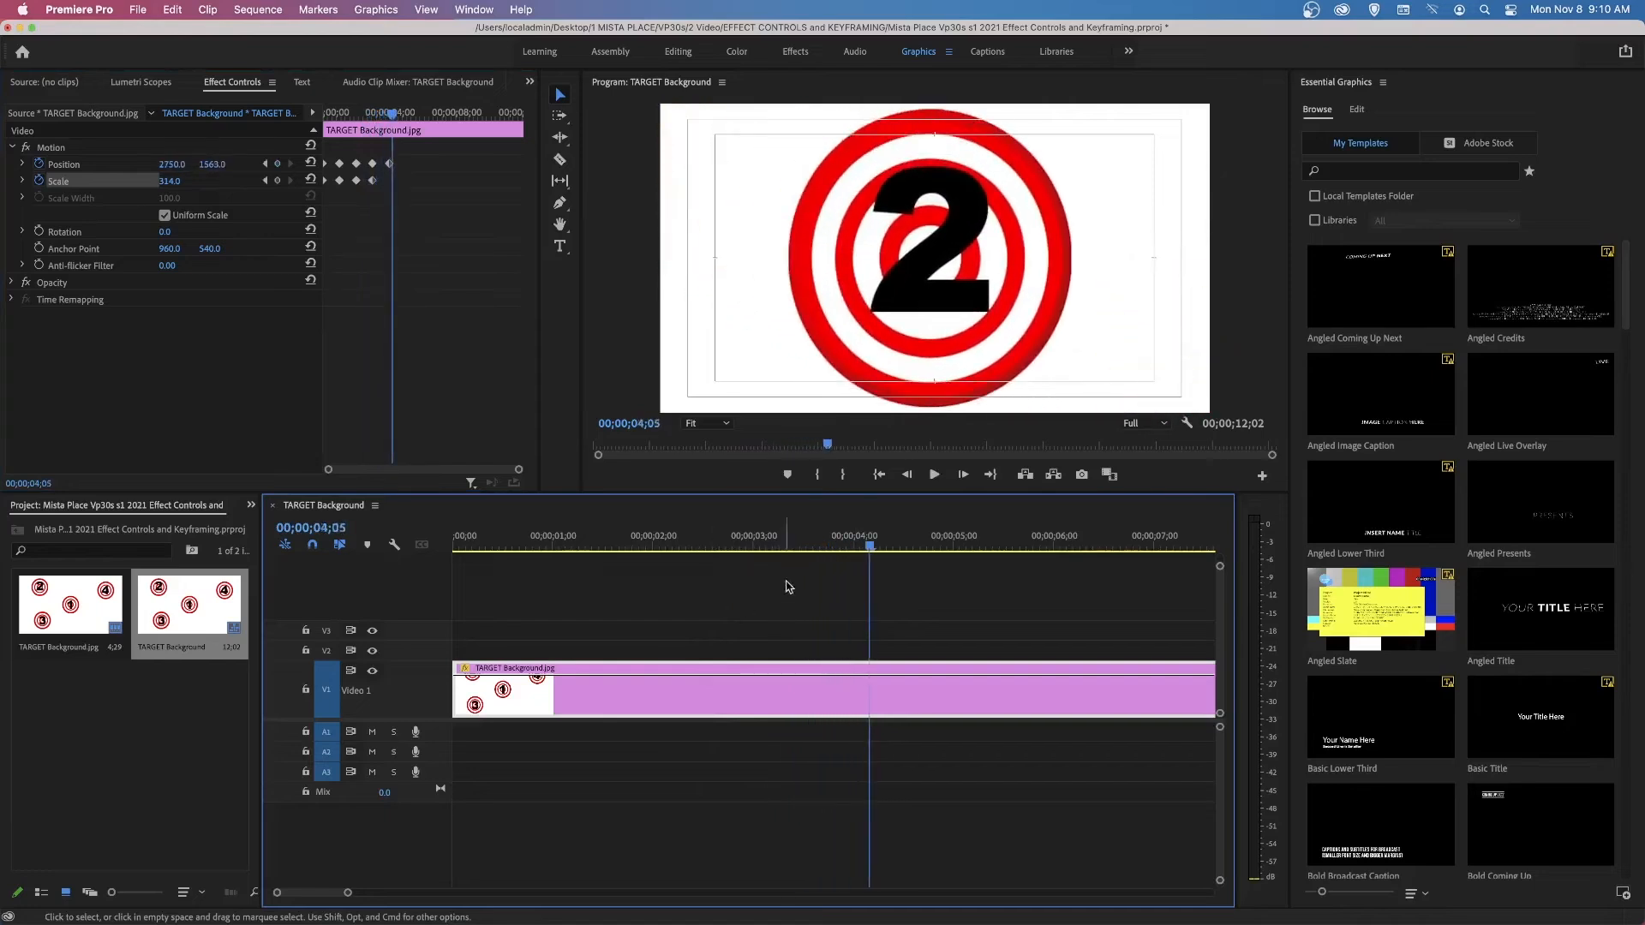
mouse_move(872, 543)
left_mouse_down()
mouse_move(840, 543)
mouse_move(859, 543)
left_mouse_up()
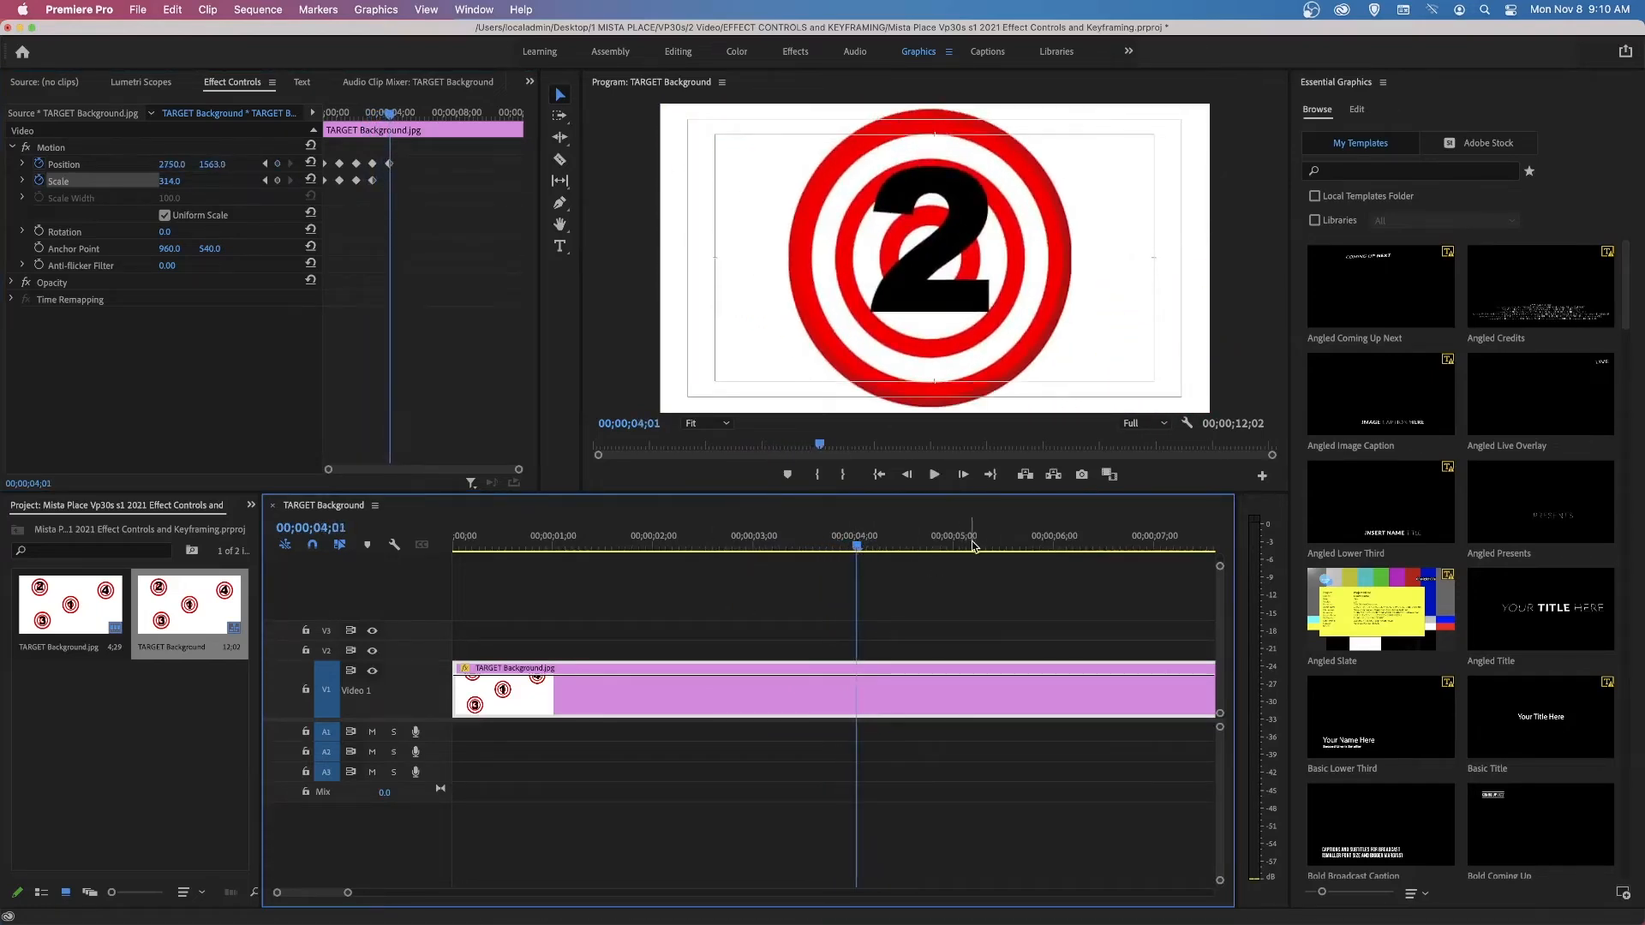
Step: Hold the view on target 2 by adding Position and Scale keyframes with unchanged values at 00;00;05;01
left_click_drag(856, 543, 959, 559)
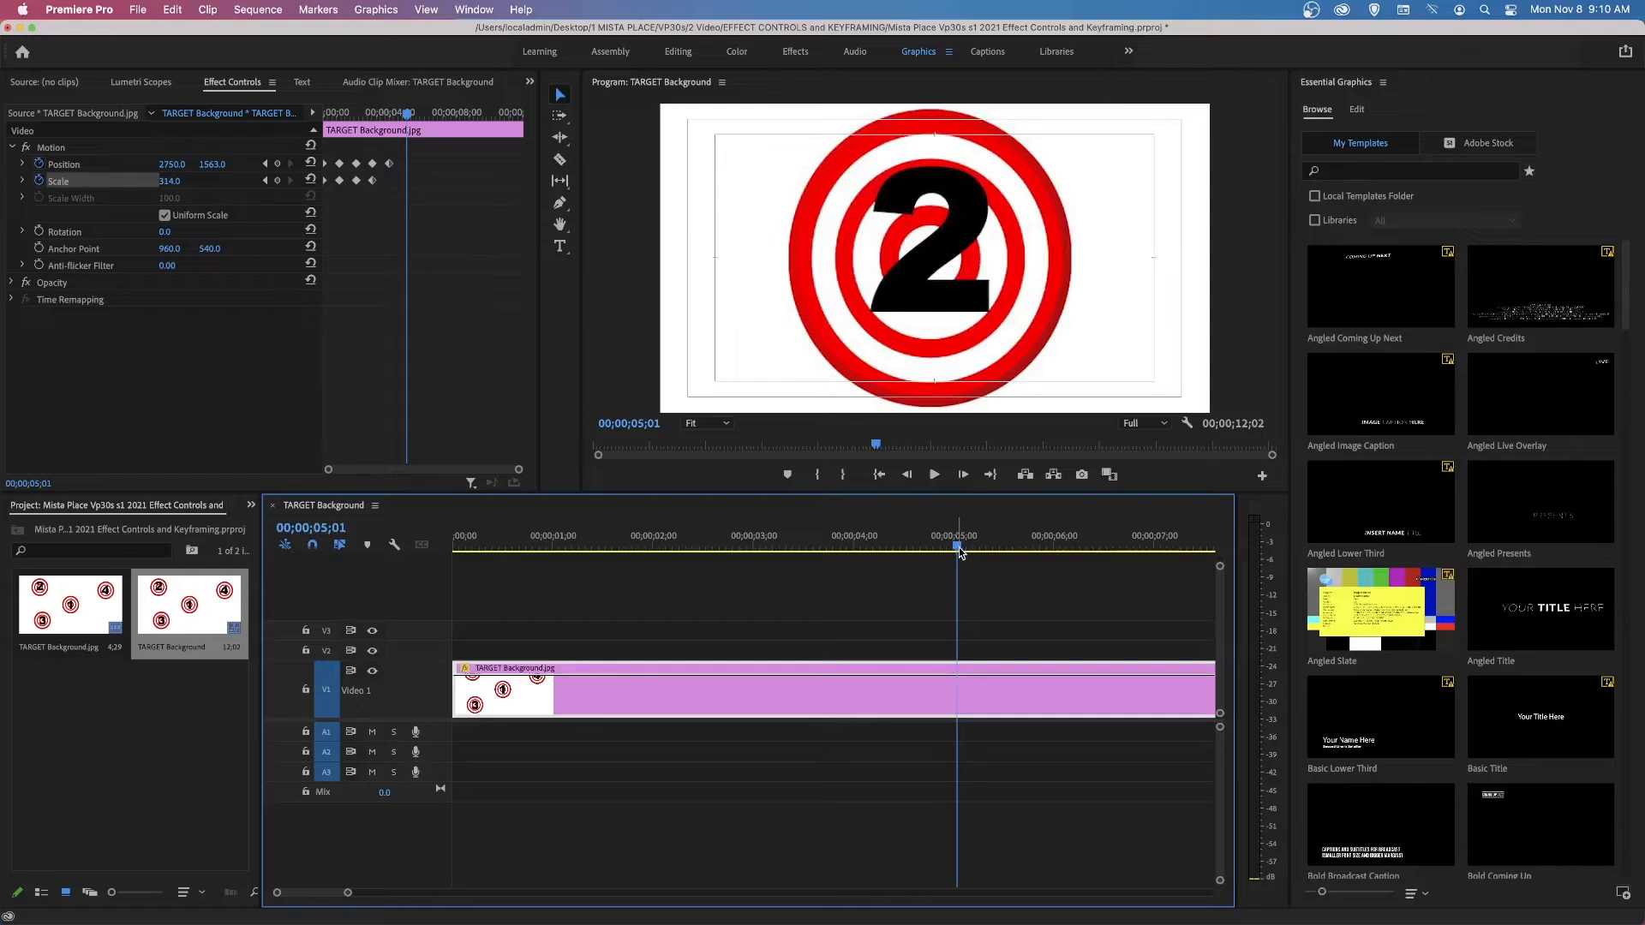
left_click(277, 163)
left_click(277, 181)
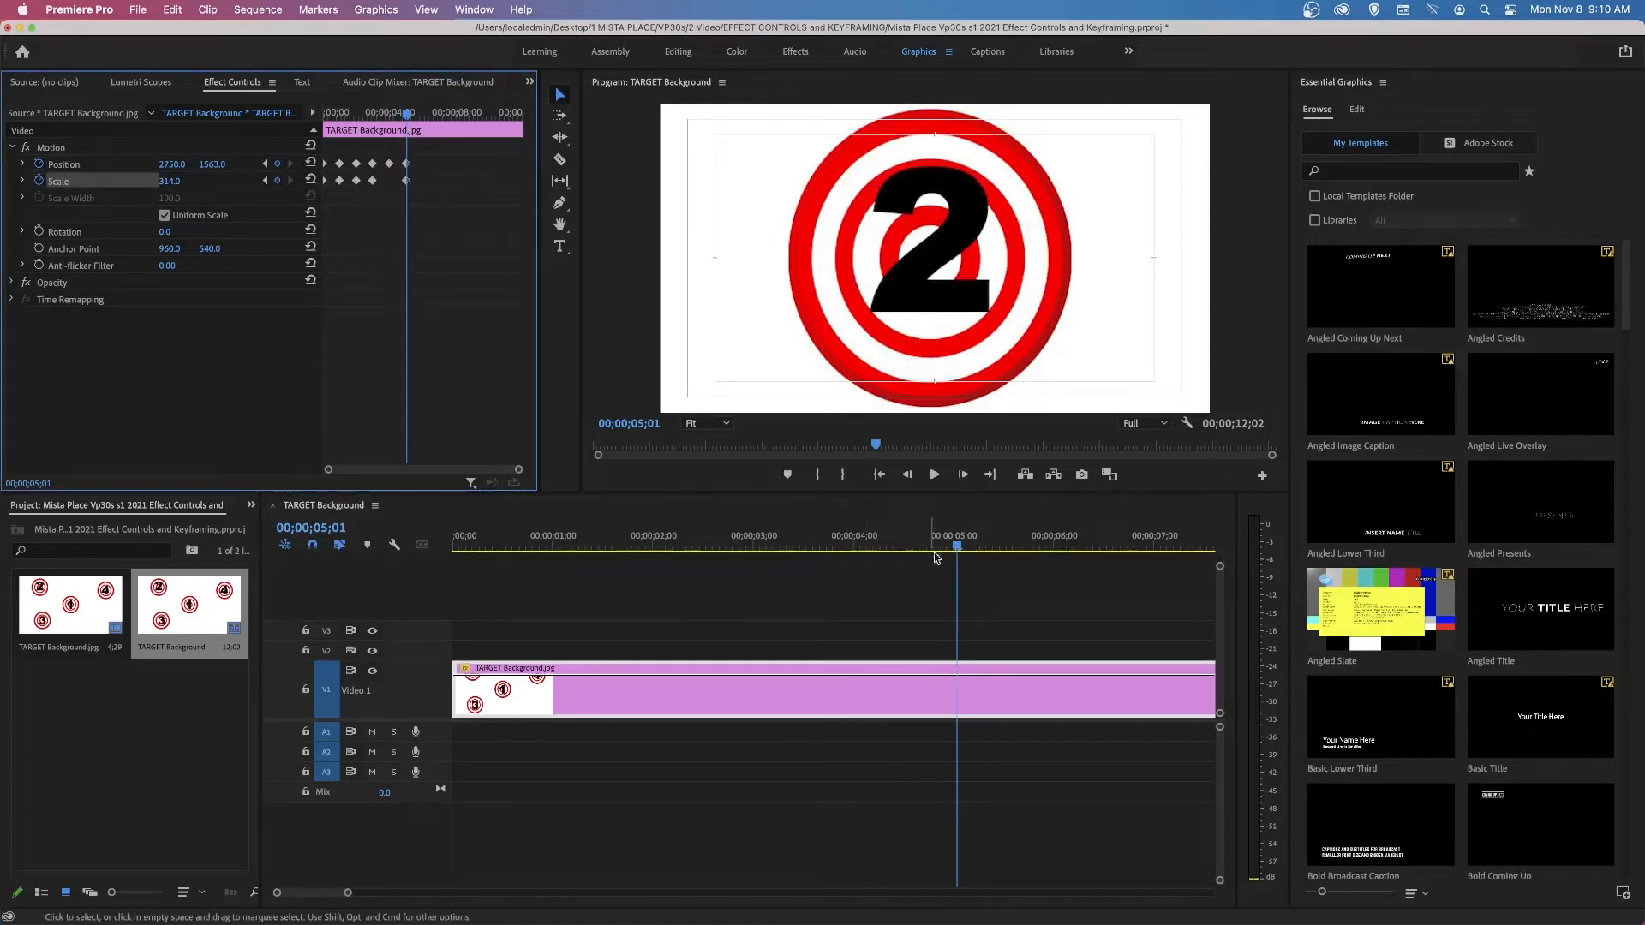
Step: At 00;00;06;01, center target 3 in the frame by keyframing Position at 2628, -381
left_click_drag(958, 549, 1059, 552)
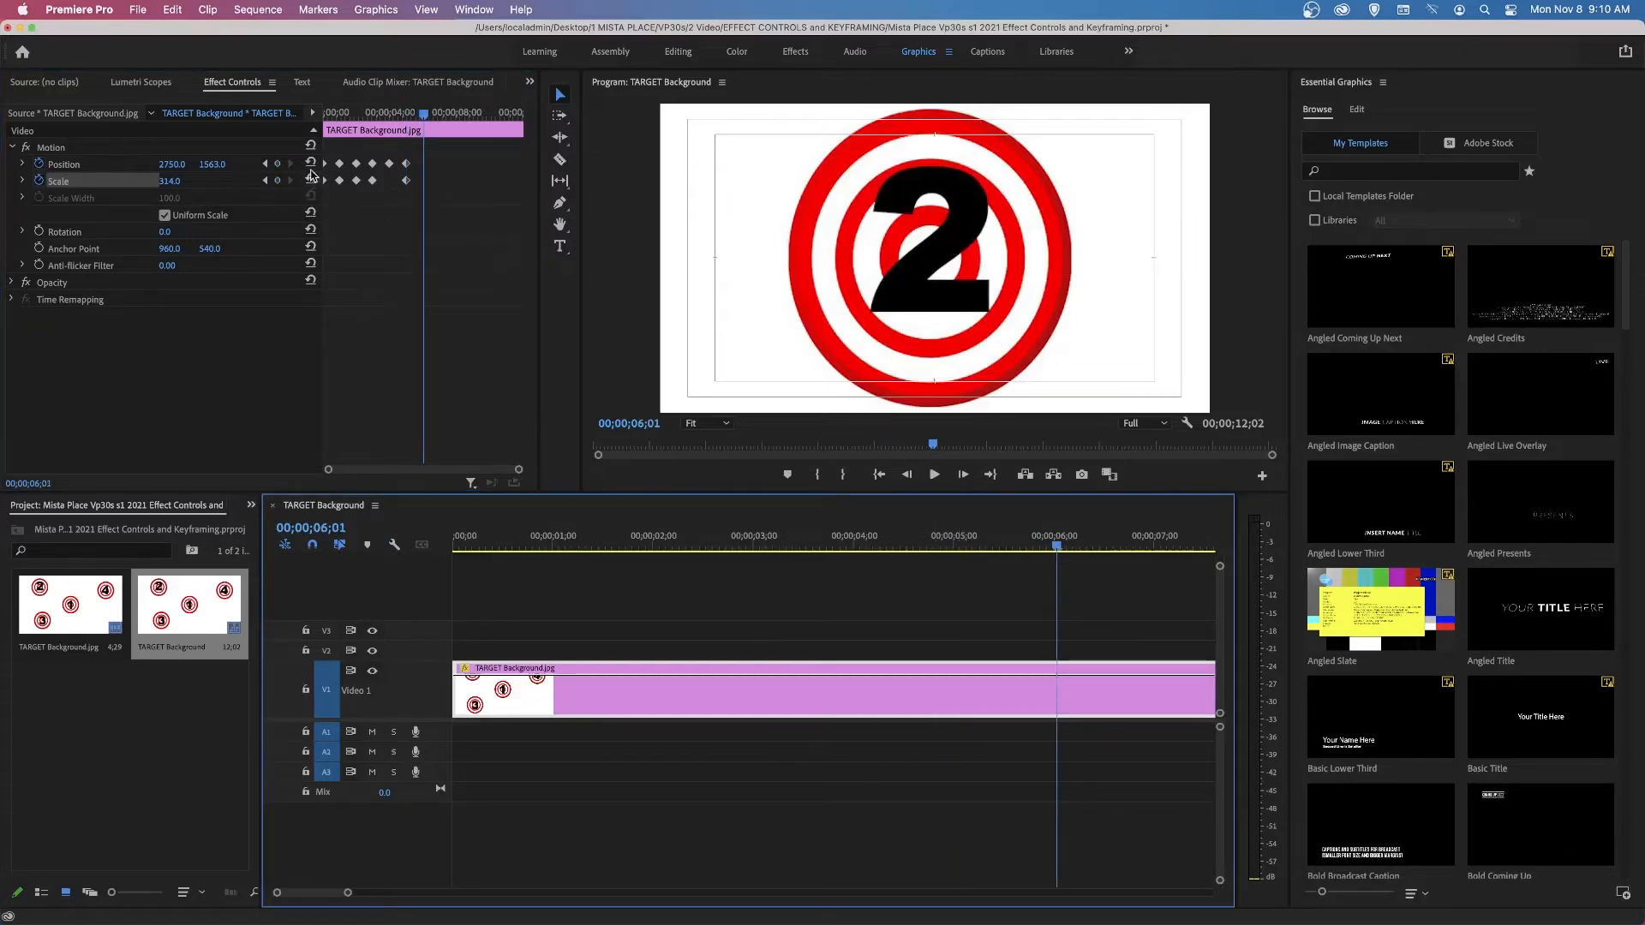
left_click_drag(215, 165, 61, 164)
left_click_drag(172, 164, 206, 169)
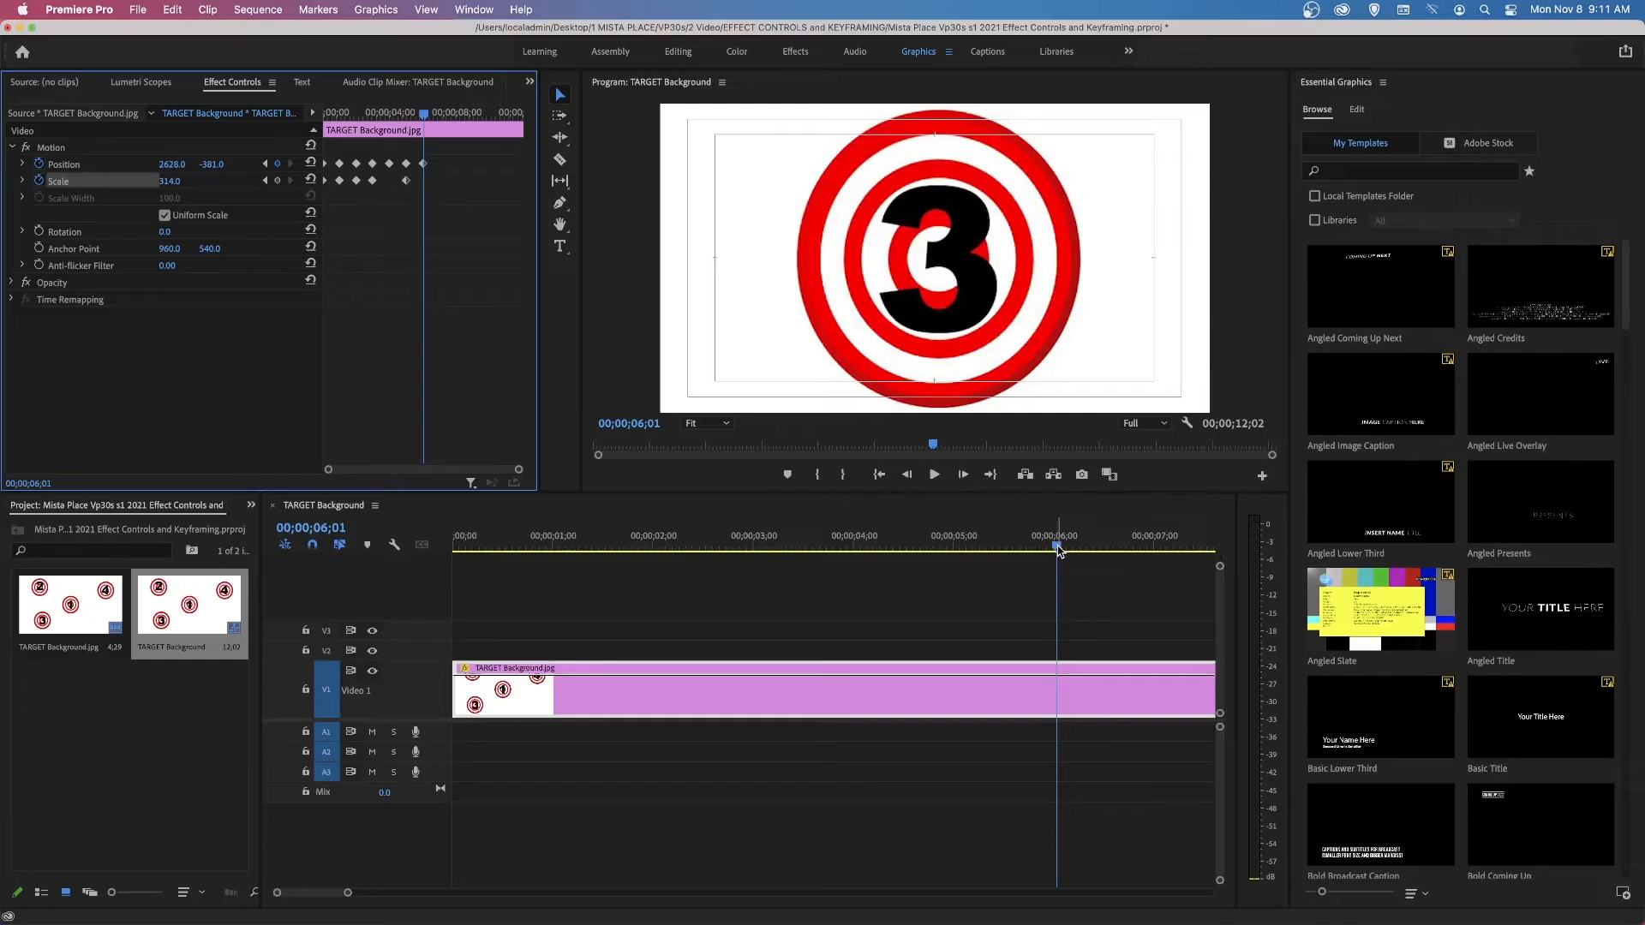
mouse_move(1059, 550)
left_mouse_down()
mouse_move(974, 548)
mouse_move(1059, 548)
left_mouse_up()
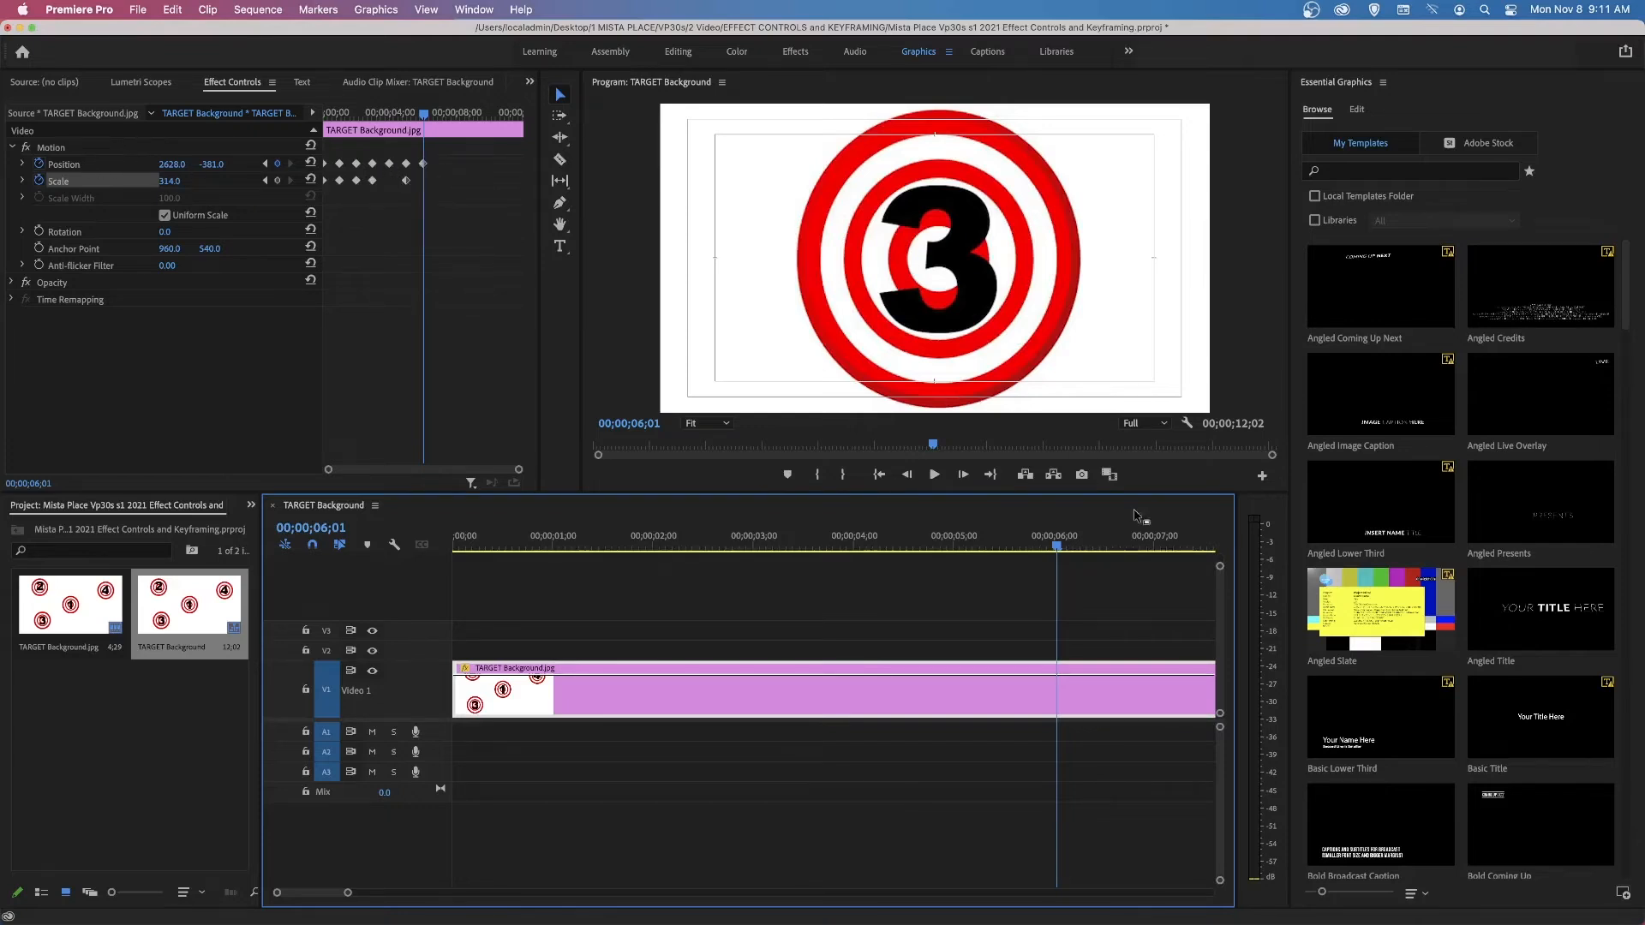
Step: Hold the view on target 3 by adding Position and Scale keyframes with unchanged values at 00;00;07;02
left_click_drag(1057, 548, 1161, 548)
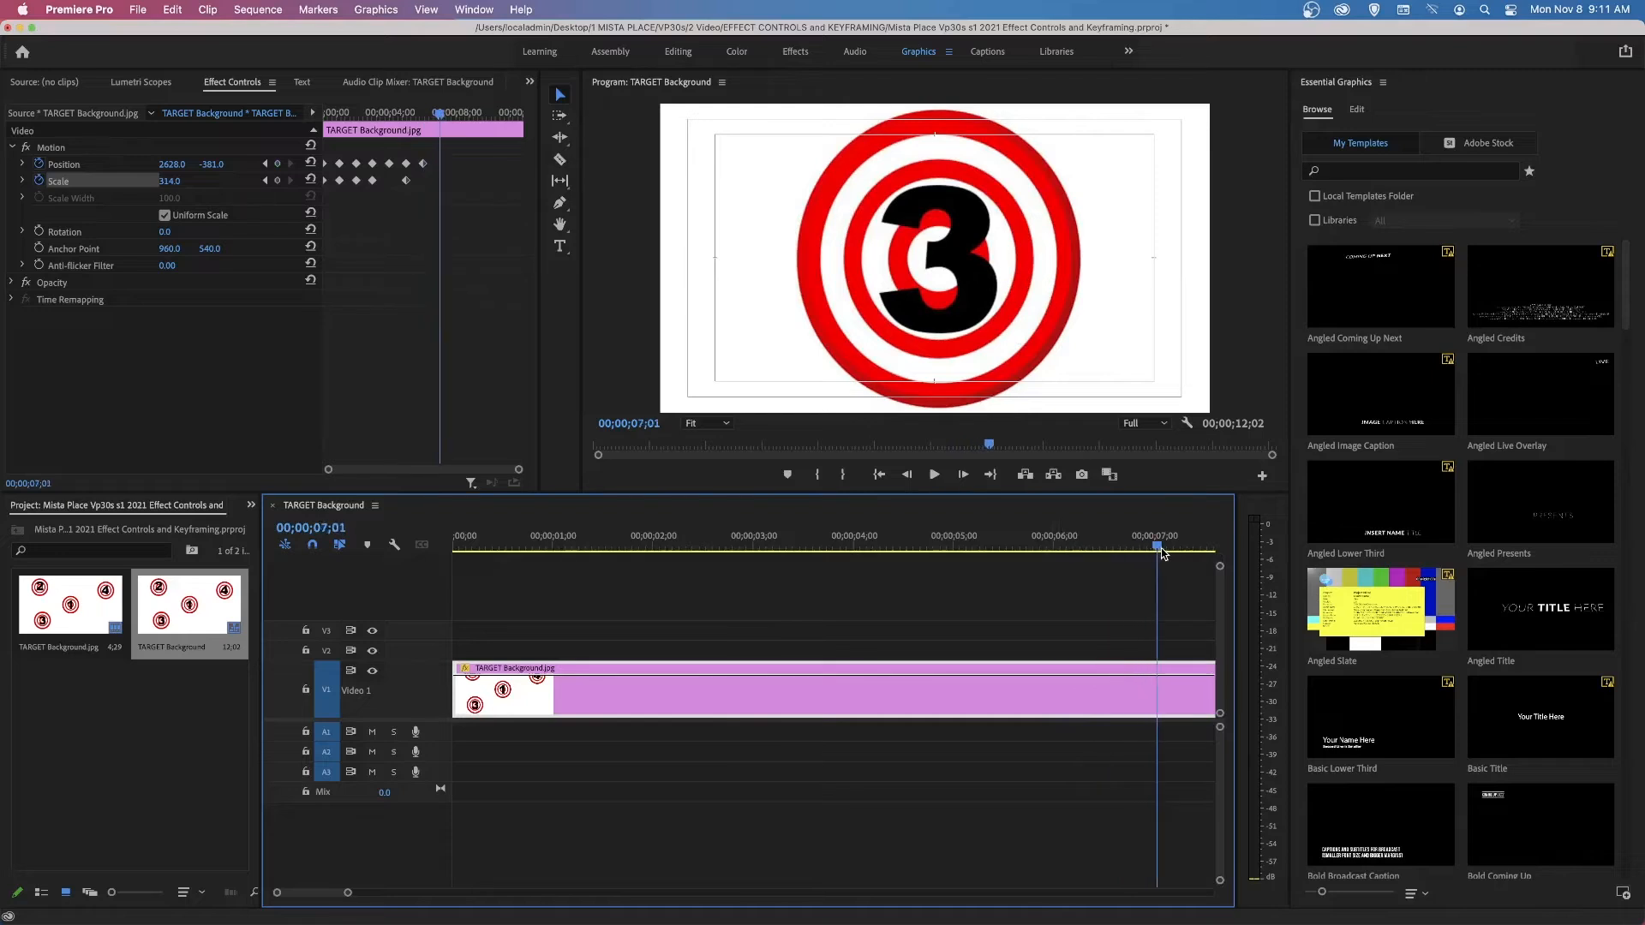
left_click(278, 164)
left_click(277, 181)
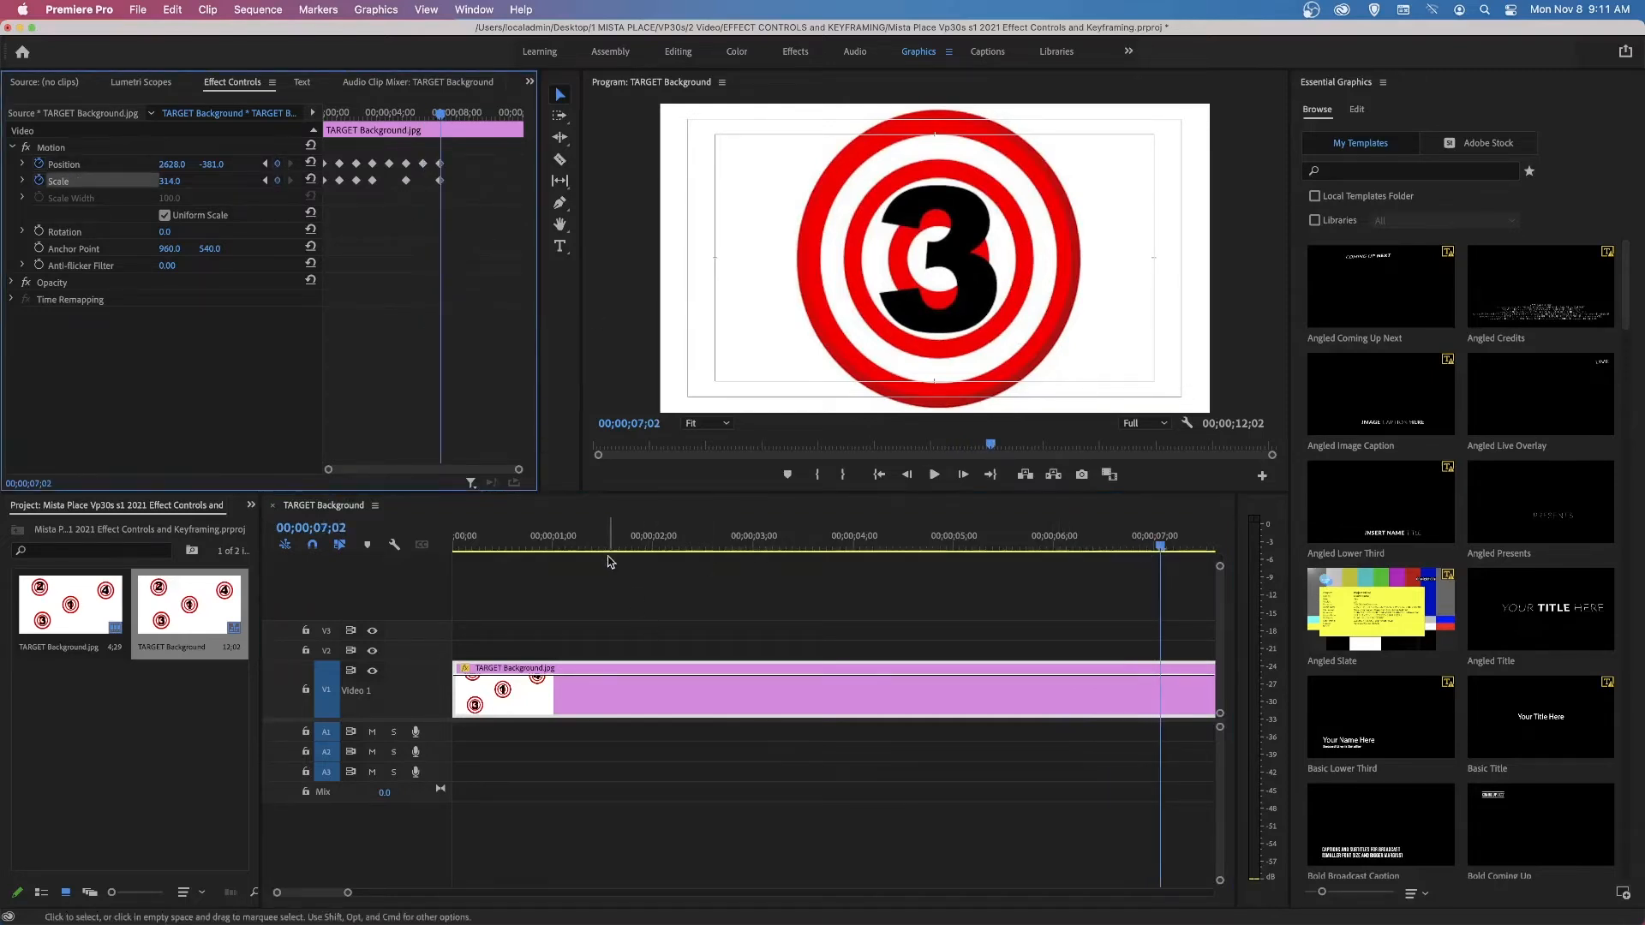
Step: Play back the sequence to review the moves between the targets keyframed so far
left_click_drag(327, 896, 335, 896)
left_click_drag(585, 546, 468, 547)
key("space")
key("space")
Step: At 00;00;08;00, center target 4 in the frame by keyframing Position at -1083, 1370
left_click_drag(329, 897, 338, 897)
left_click(648, 526)
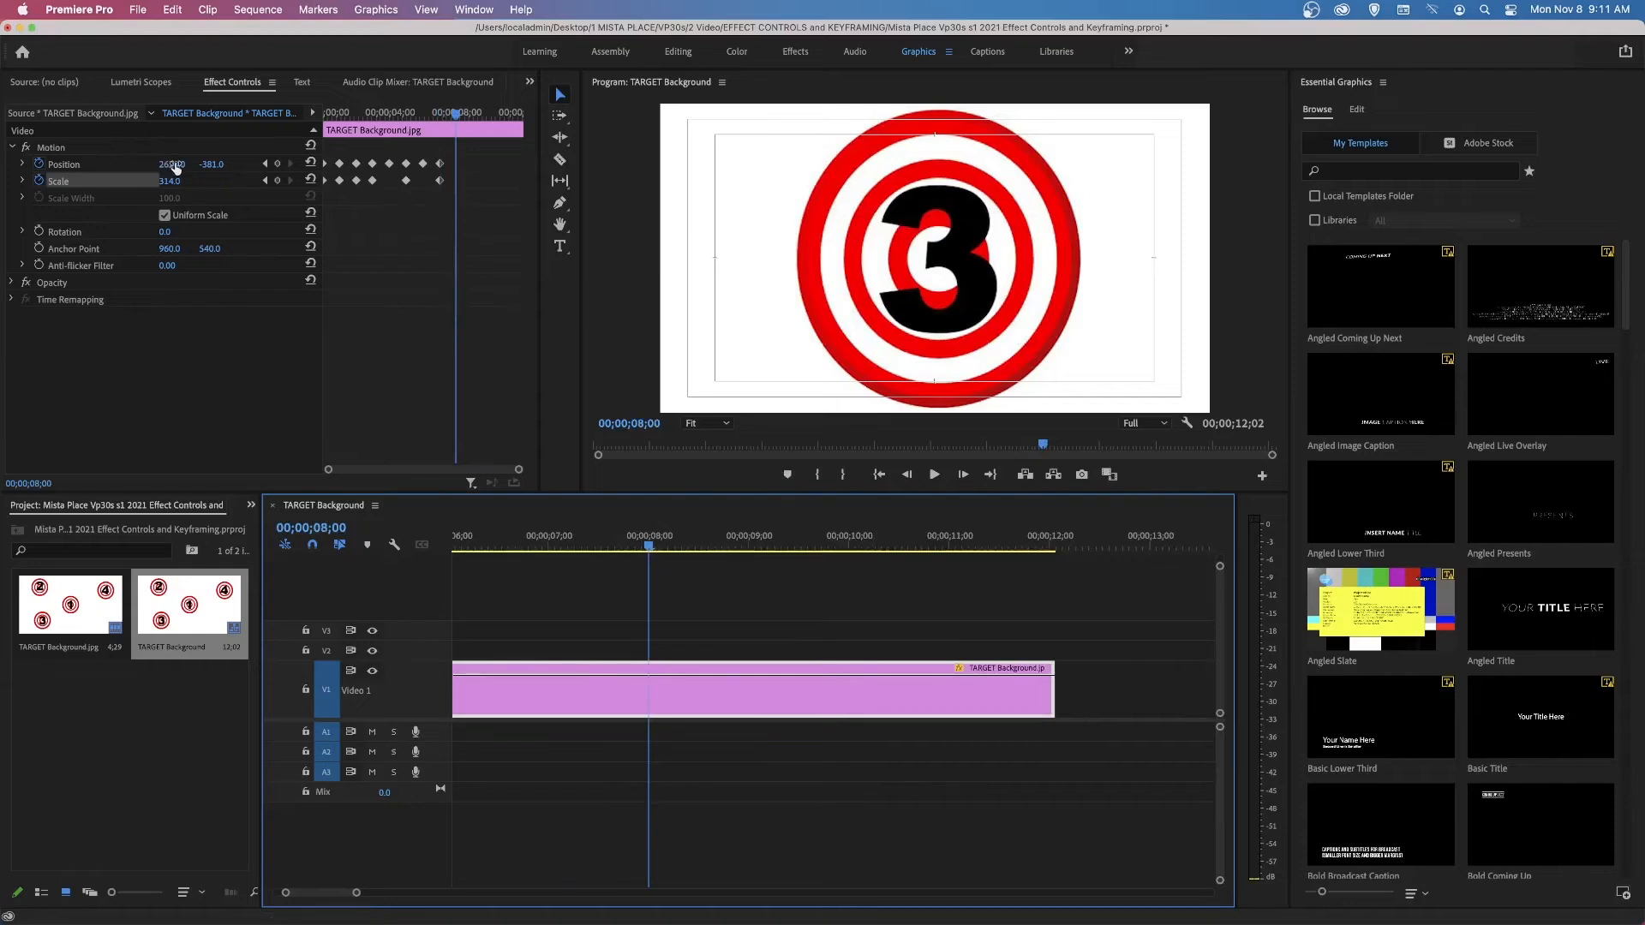
left_click_drag(176, 167, 291, 165)
left_click_drag(179, 166, 17, 167)
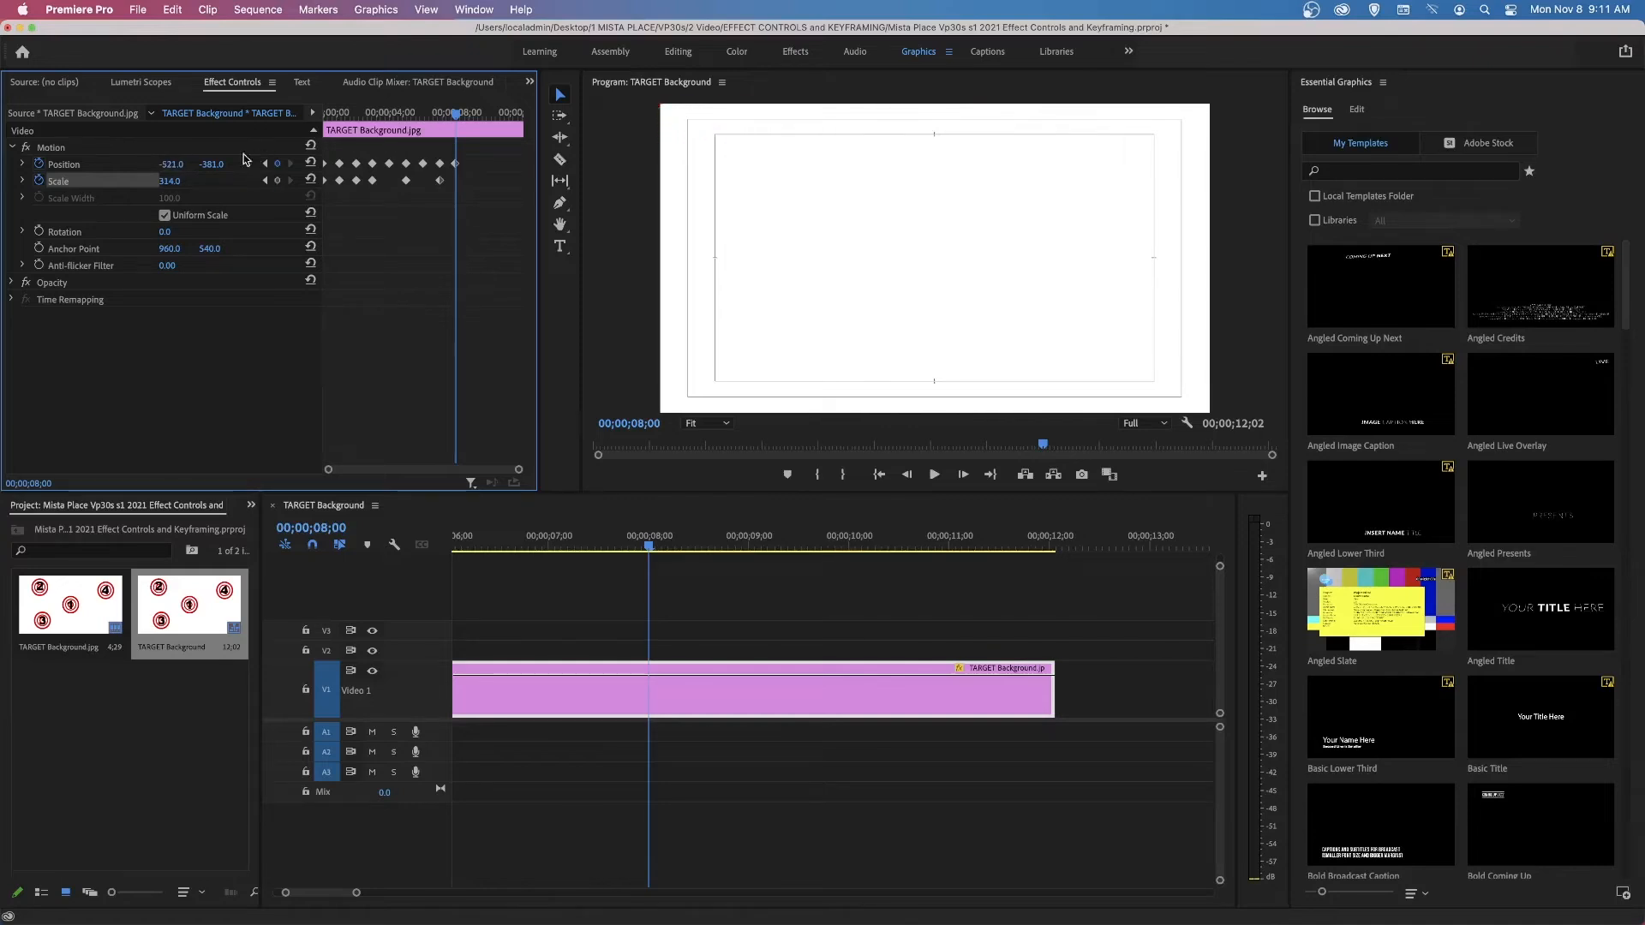
mouse_move(171, 165)
left_mouse_down()
mouse_move(255, 165)
mouse_move(146, 164)
mouse_move(160, 165)
left_mouse_up()
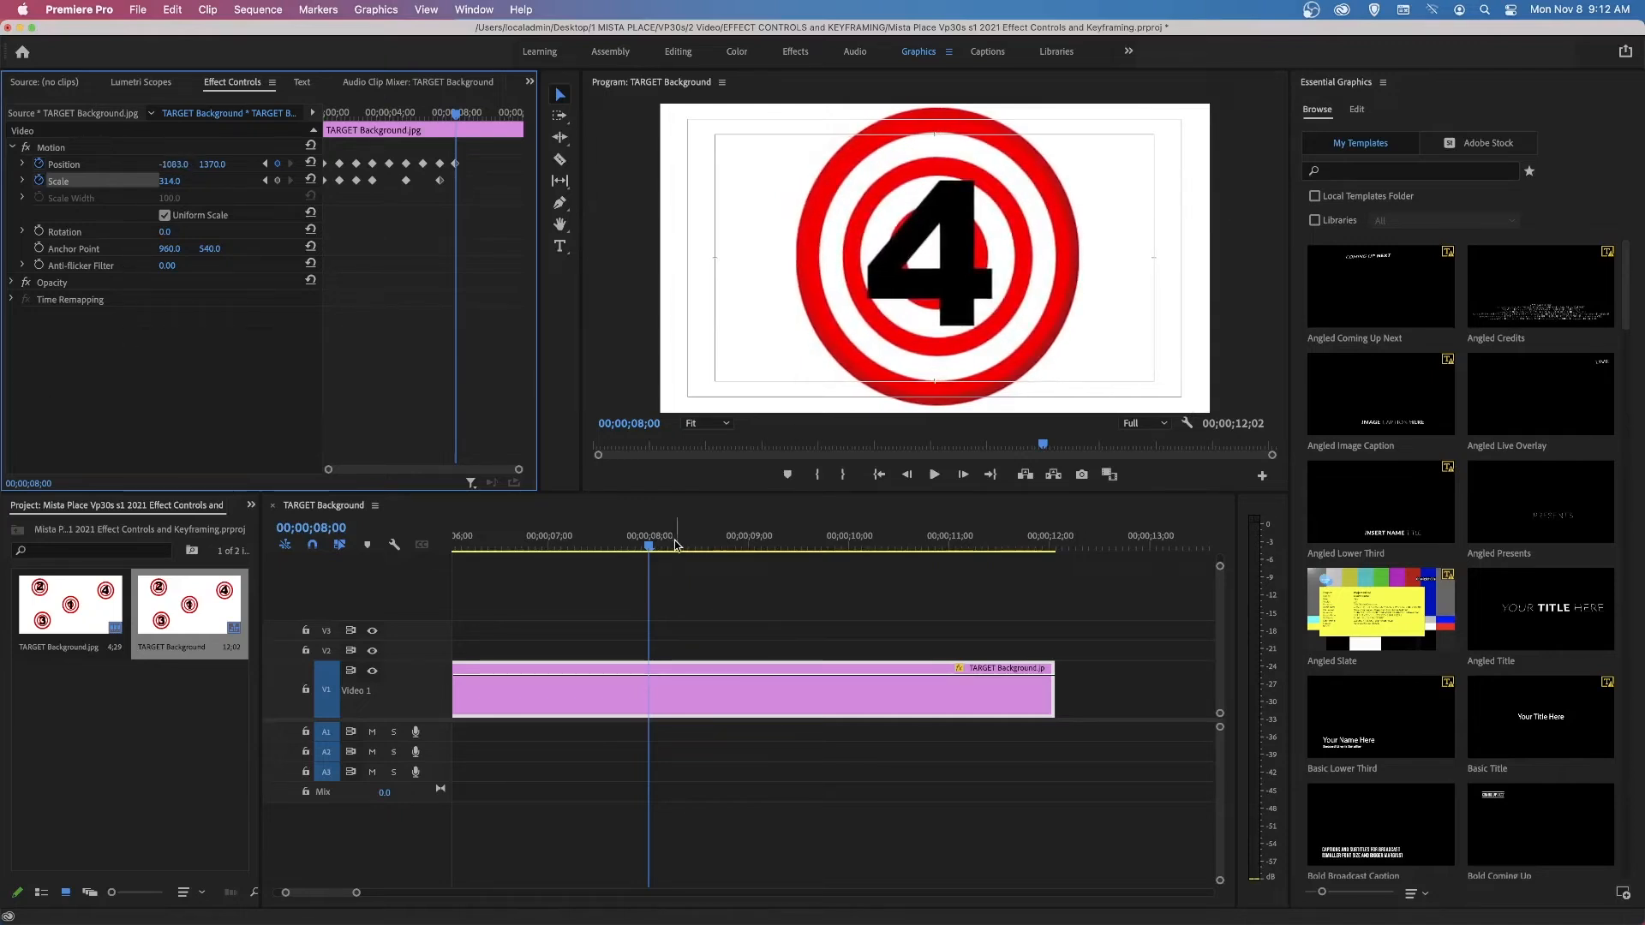
Step: Hold the view on target 4 by adding Position and Scale keyframes with unchanged values at 00;00;09;02
left_click(594, 552)
left_click_drag(561, 548, 760, 553)
left_click(277, 164)
left_click(277, 181)
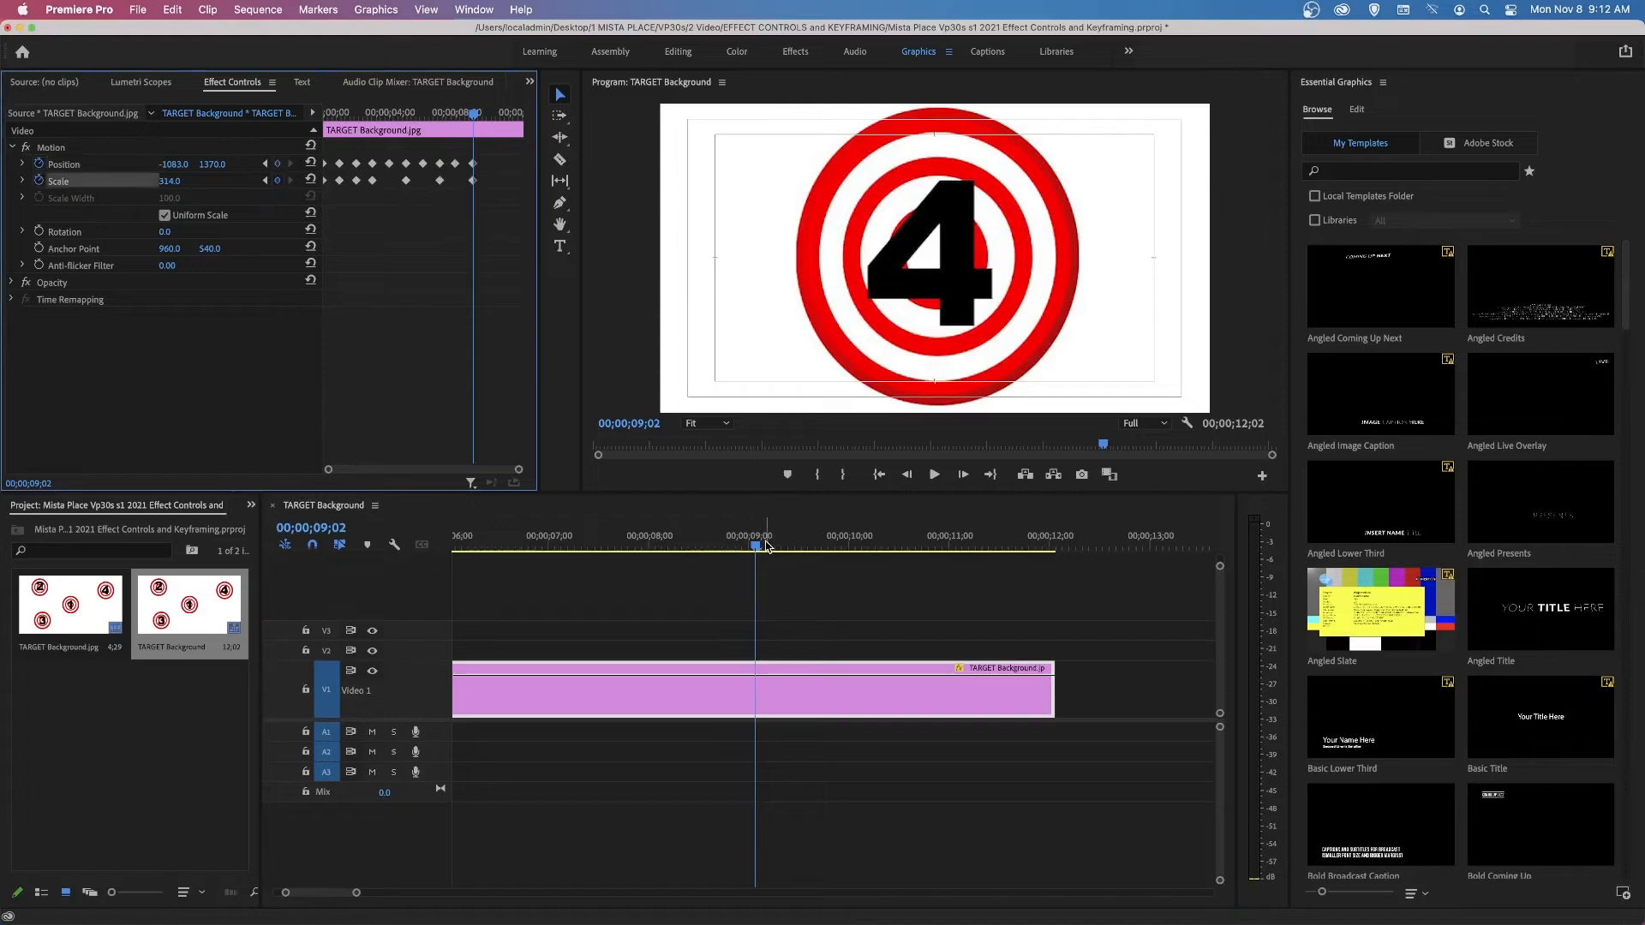
left_click_drag(758, 545, 861, 546)
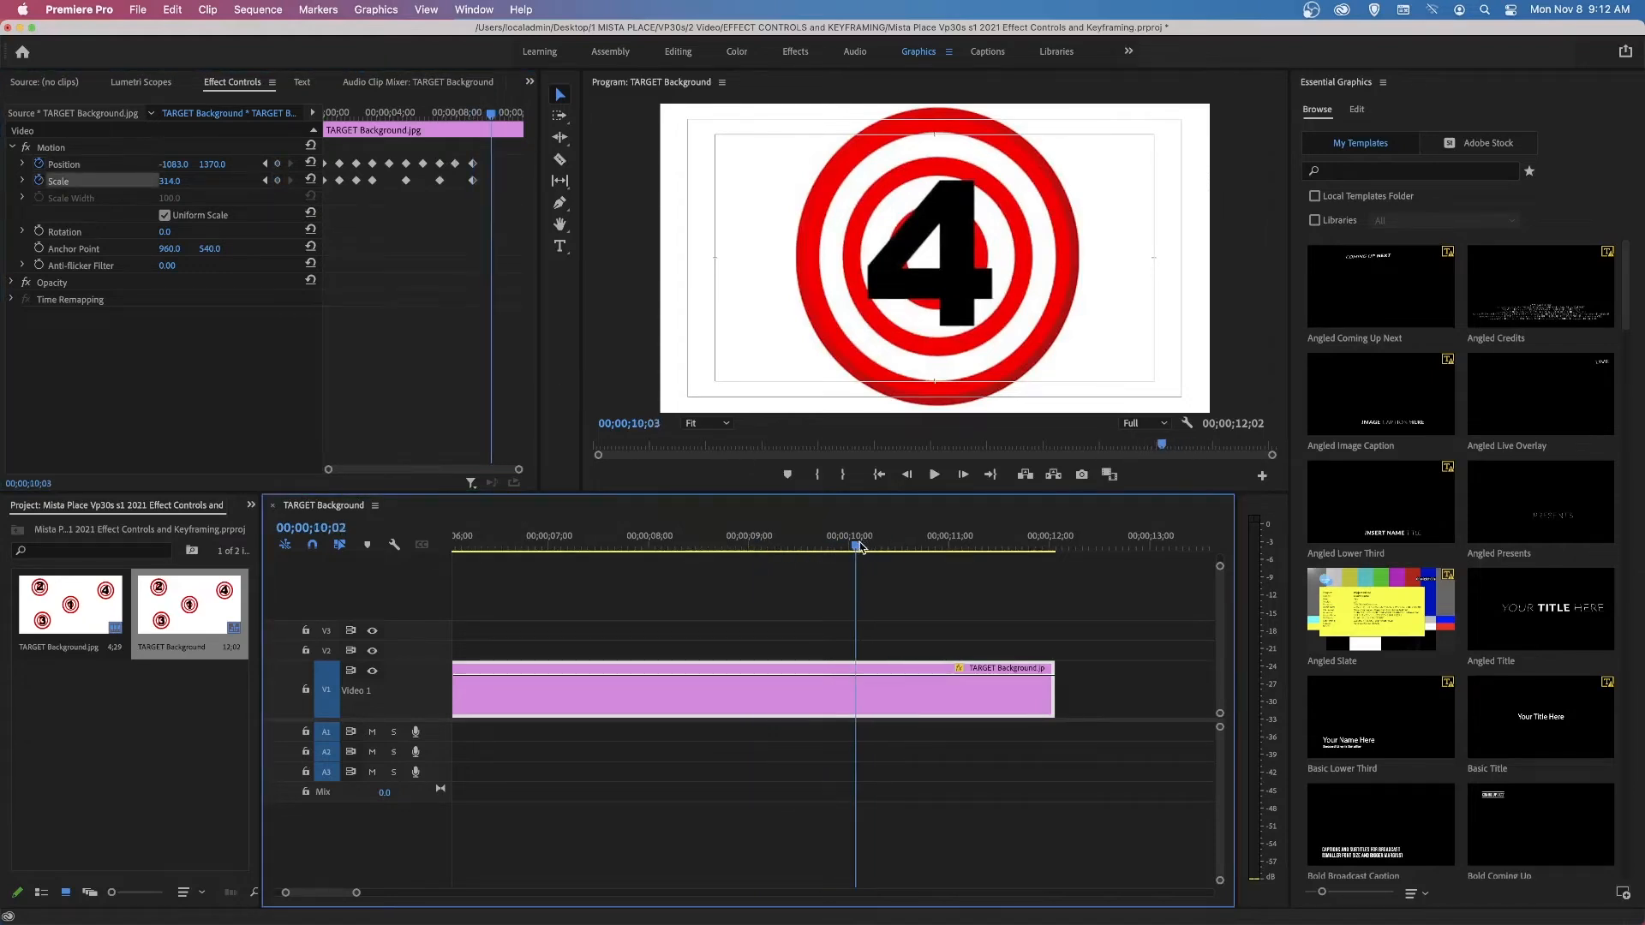
left_click(213, 164)
type("1287")
key("Return")
left_click_drag(212, 163, 73, 164)
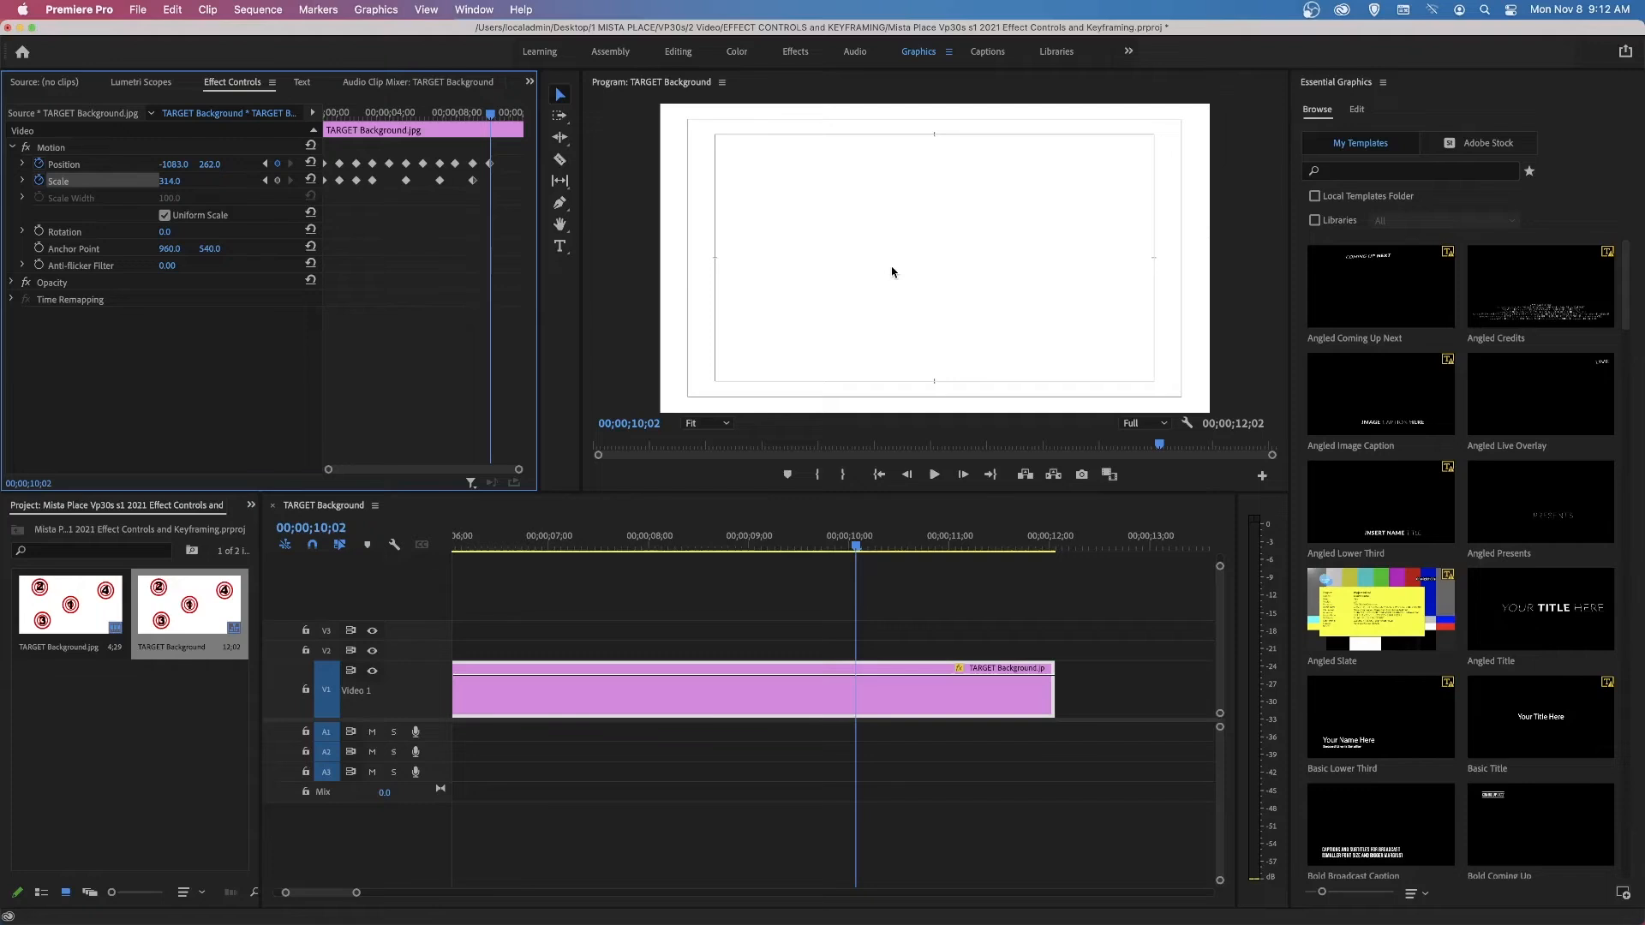
left_click(279, 166)
left_click(279, 165)
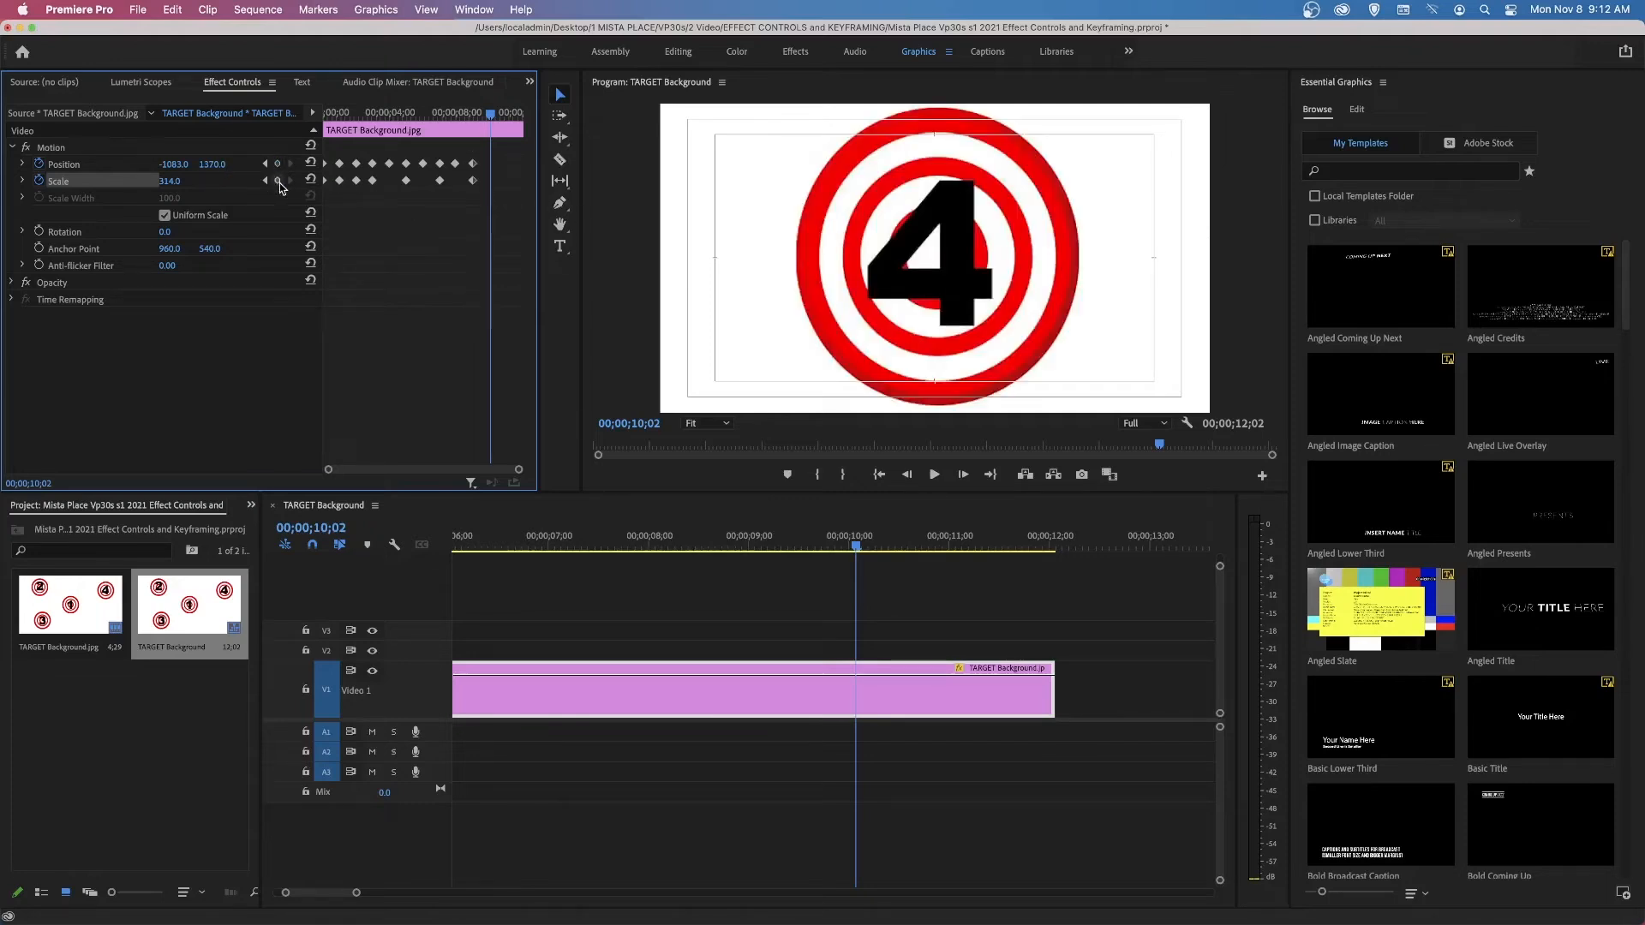
Step: At 00;00;11;02, move the view to a blank white area by keyframing Position at -1105, 251
left_click(862, 545)
left_click_drag(922, 555, 957, 553)
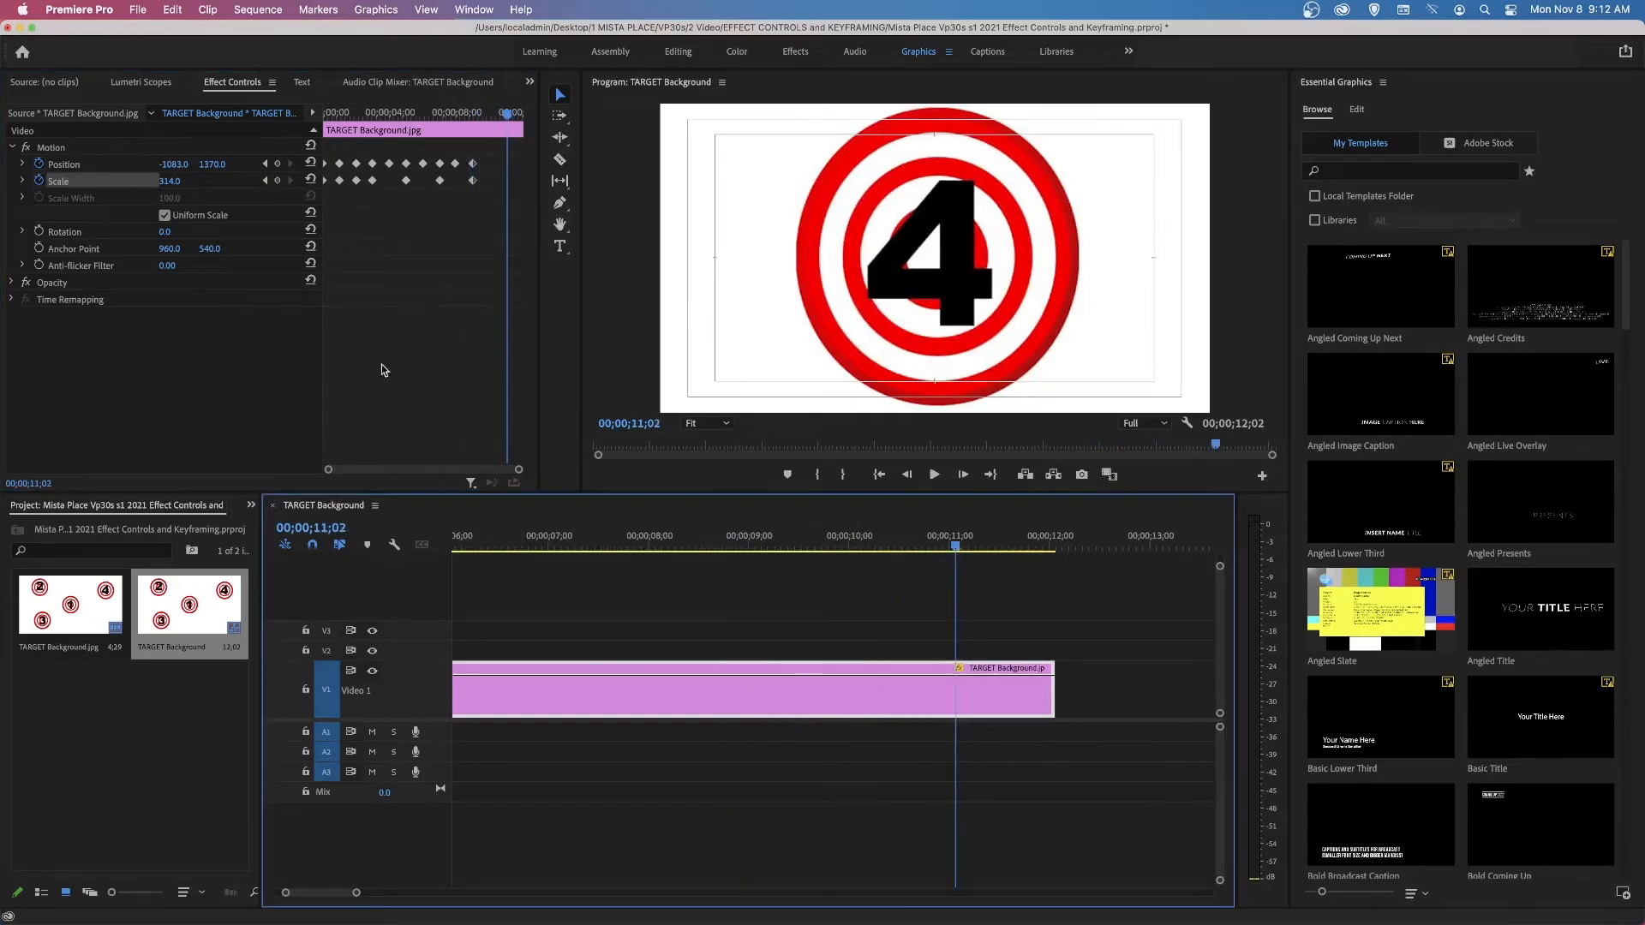
left_click_drag(174, 164, 253, 181)
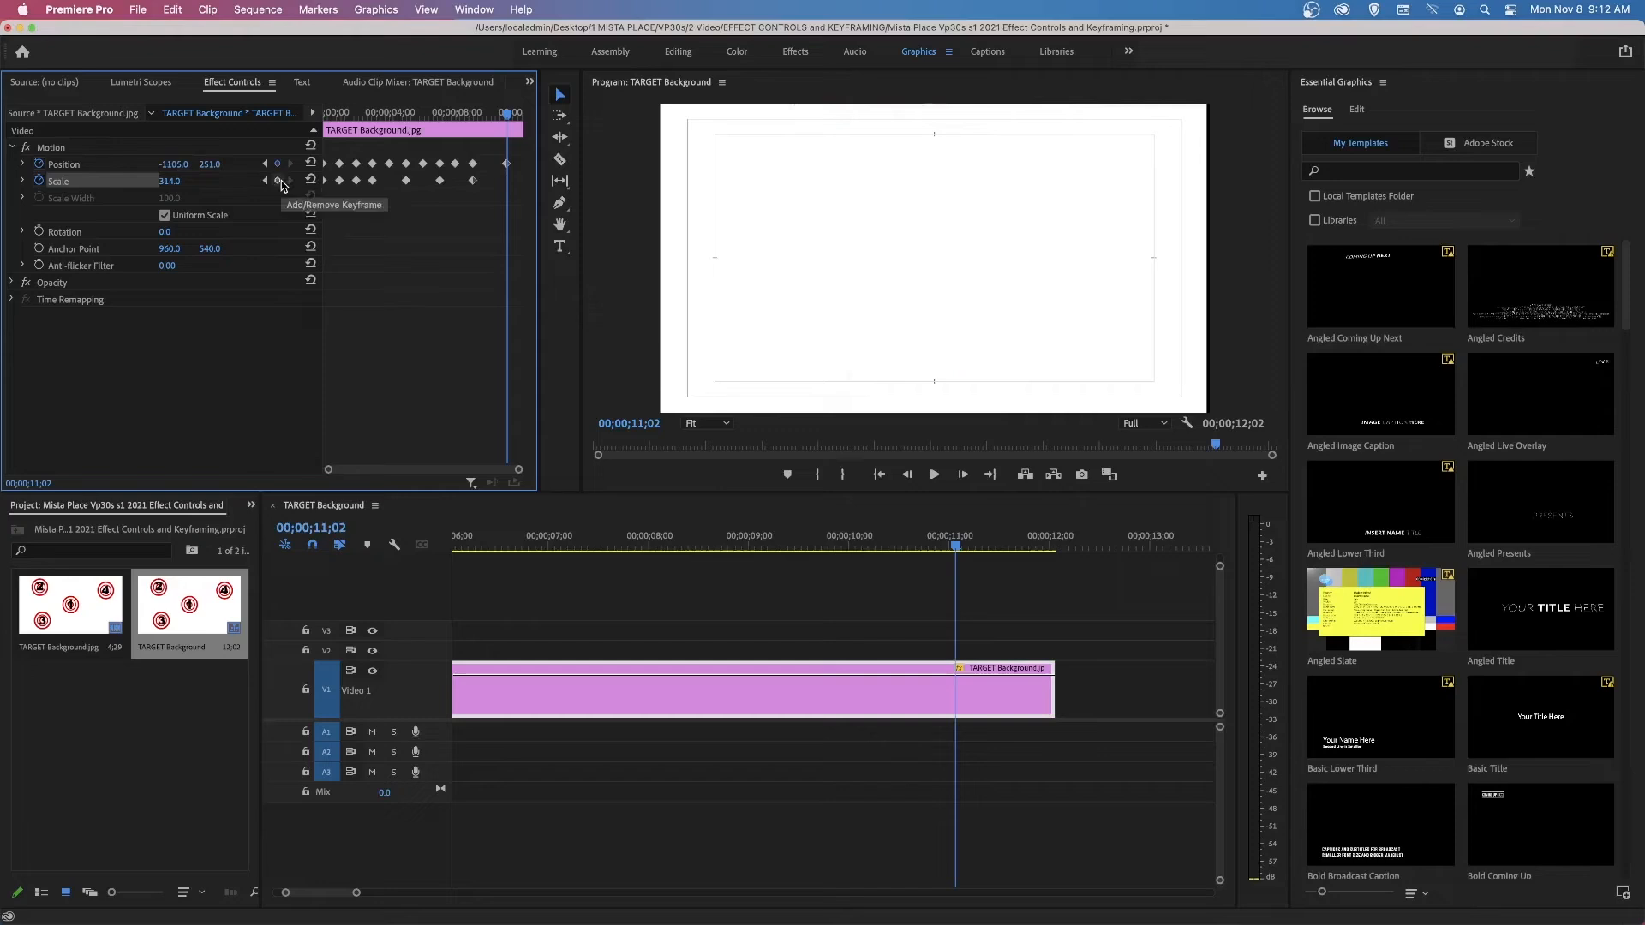
Step: Play the end of the clip to review the move from target 4 to the blank area, finishing at 00;00;11;02
left_click_drag(506, 165, 452, 113)
key("space")
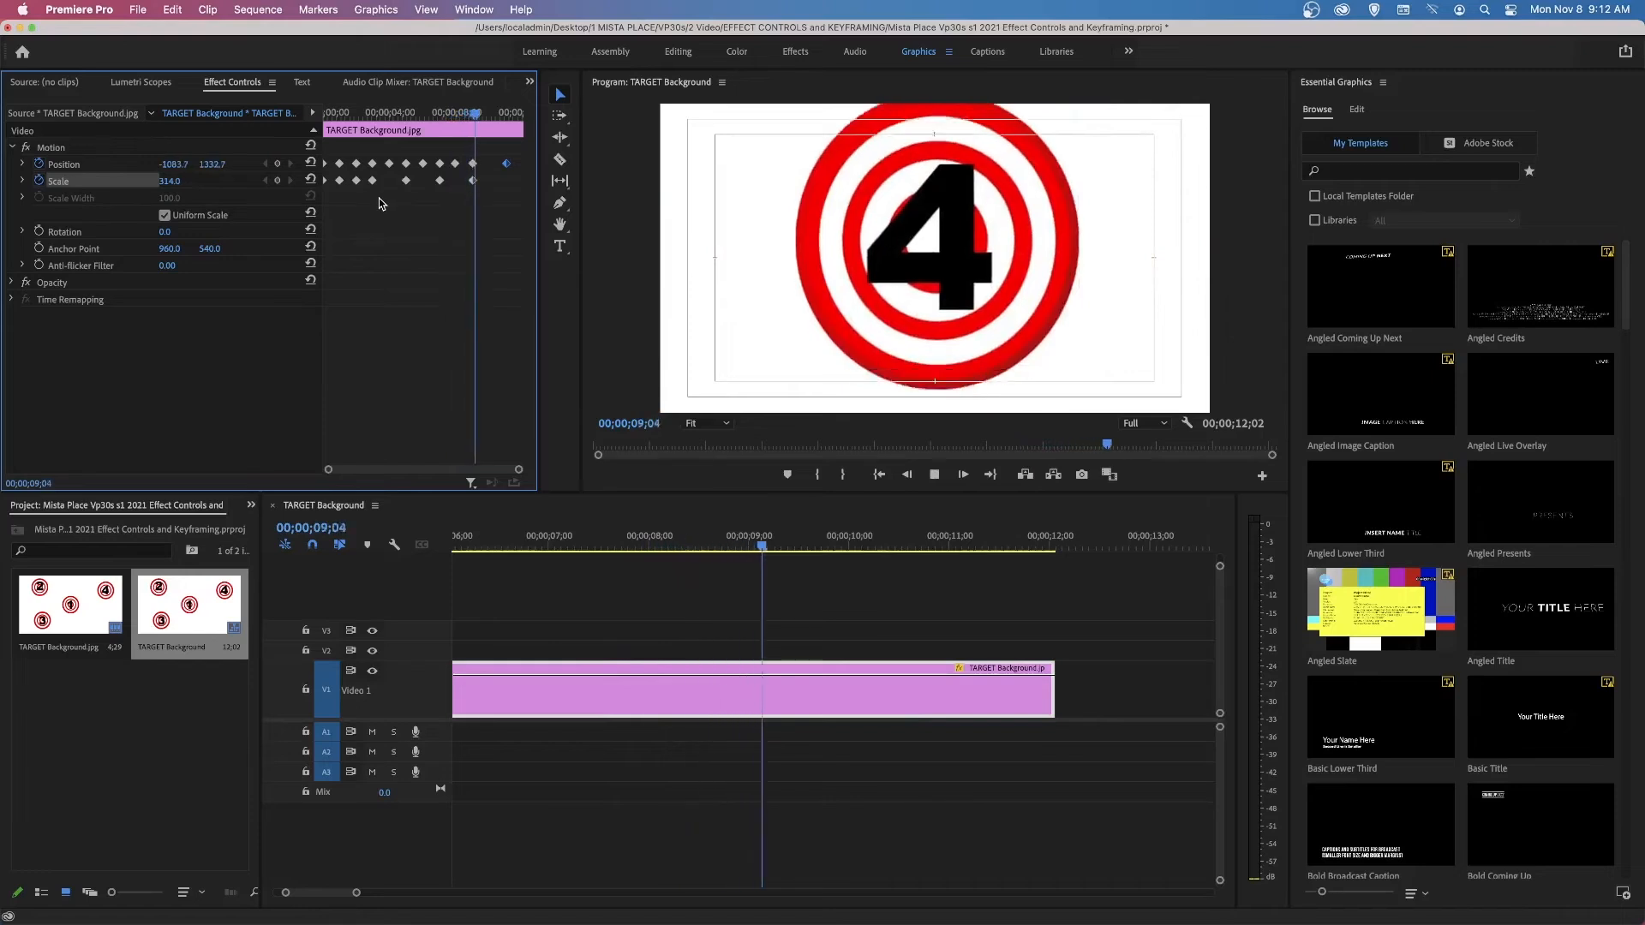
key("space")
left_click_drag(511, 114, 507, 114)
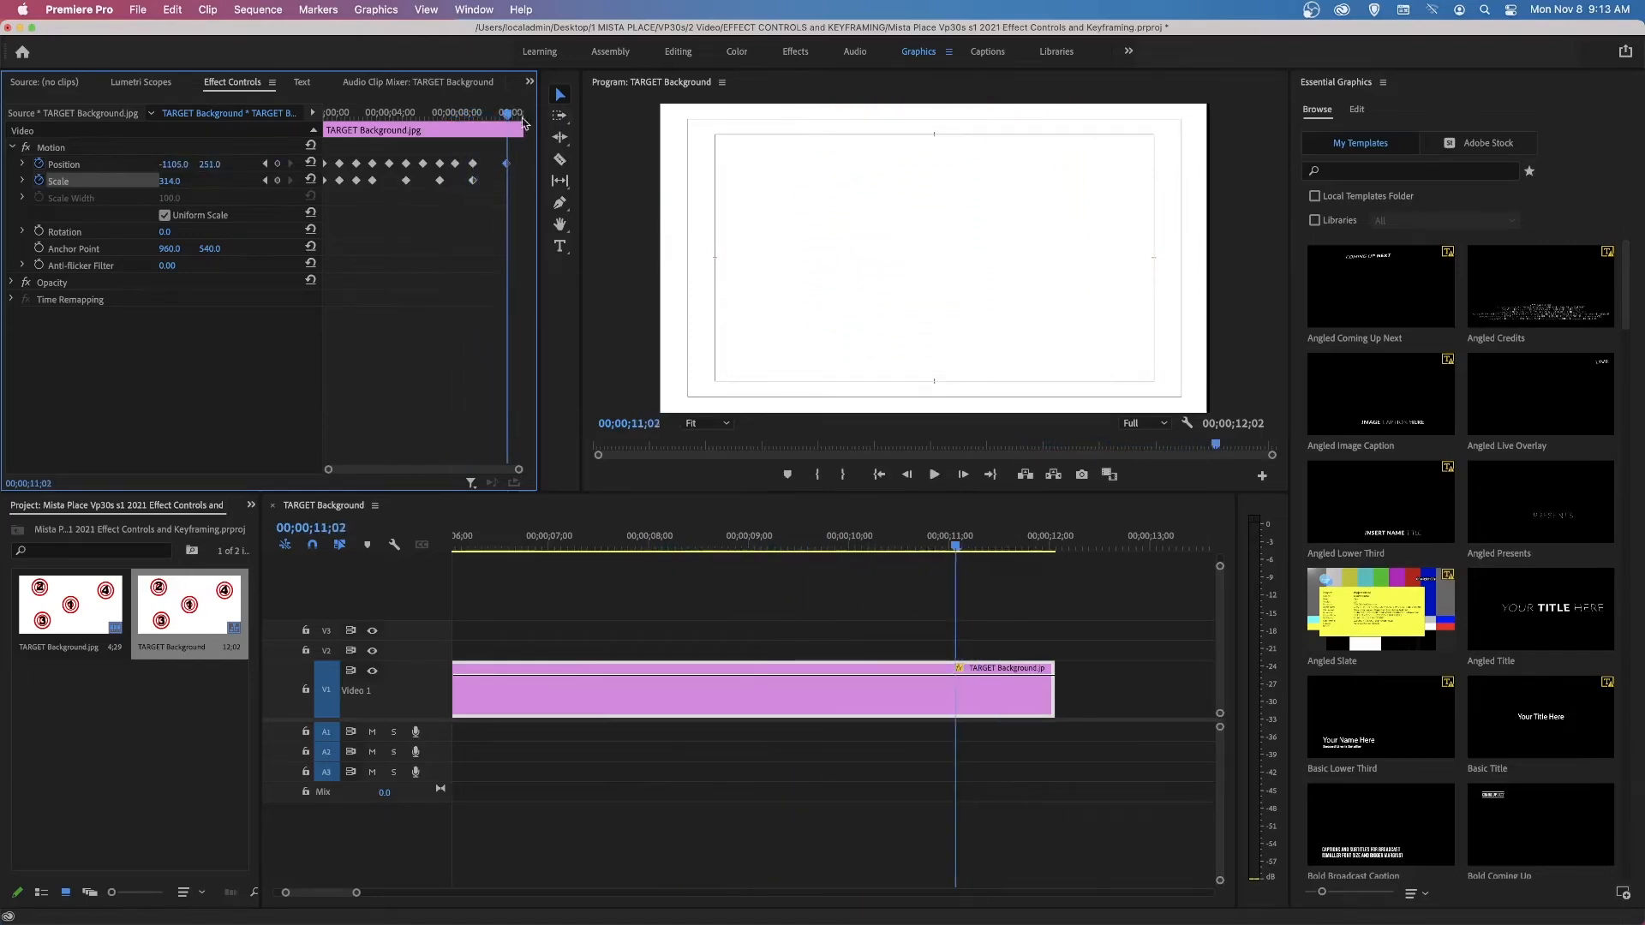
Step: Start a text layer near the upper left of the blank frame at 00;00;11;02 and set its fill to black (000000)
left_click(561, 249)
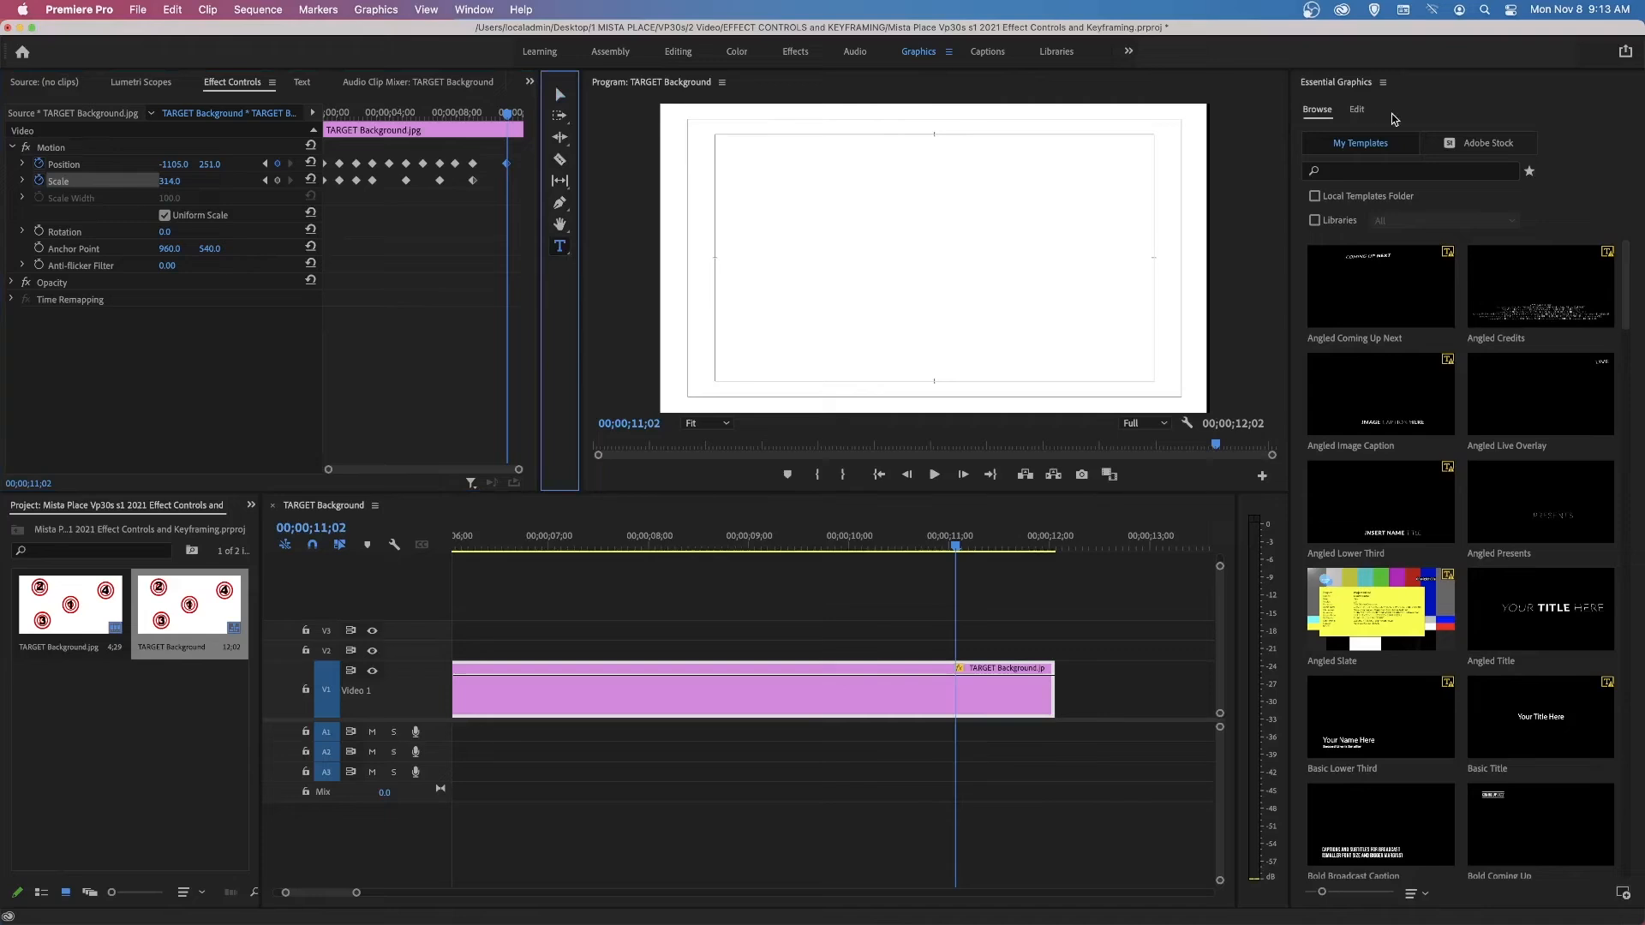
left_click(1356, 112)
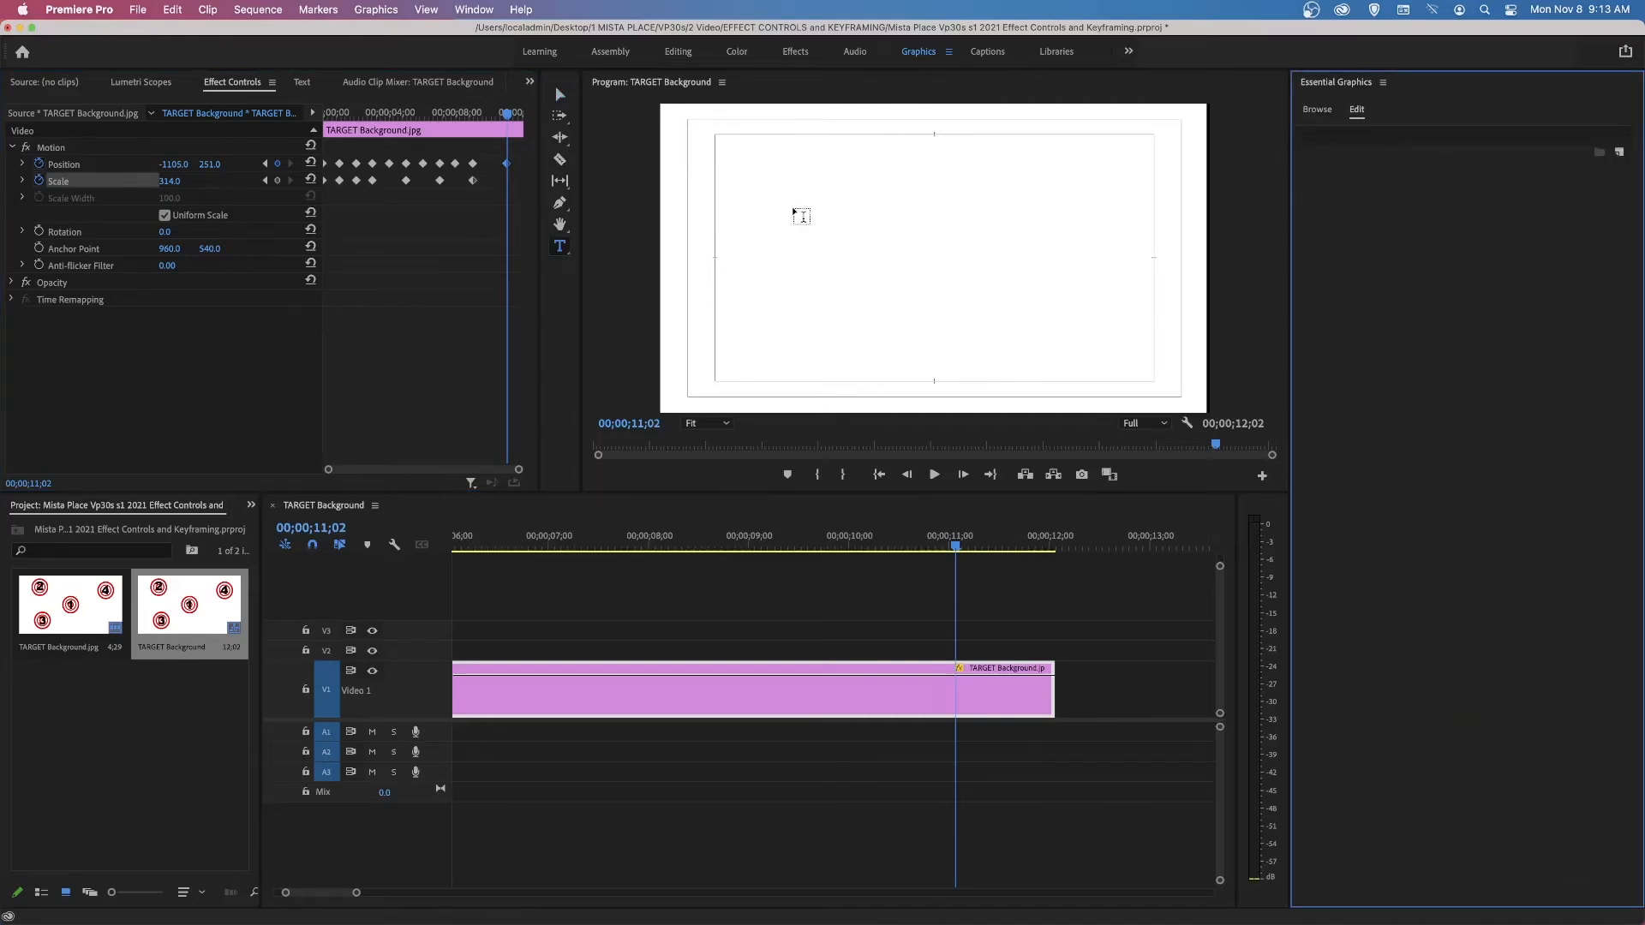
left_click(757, 176)
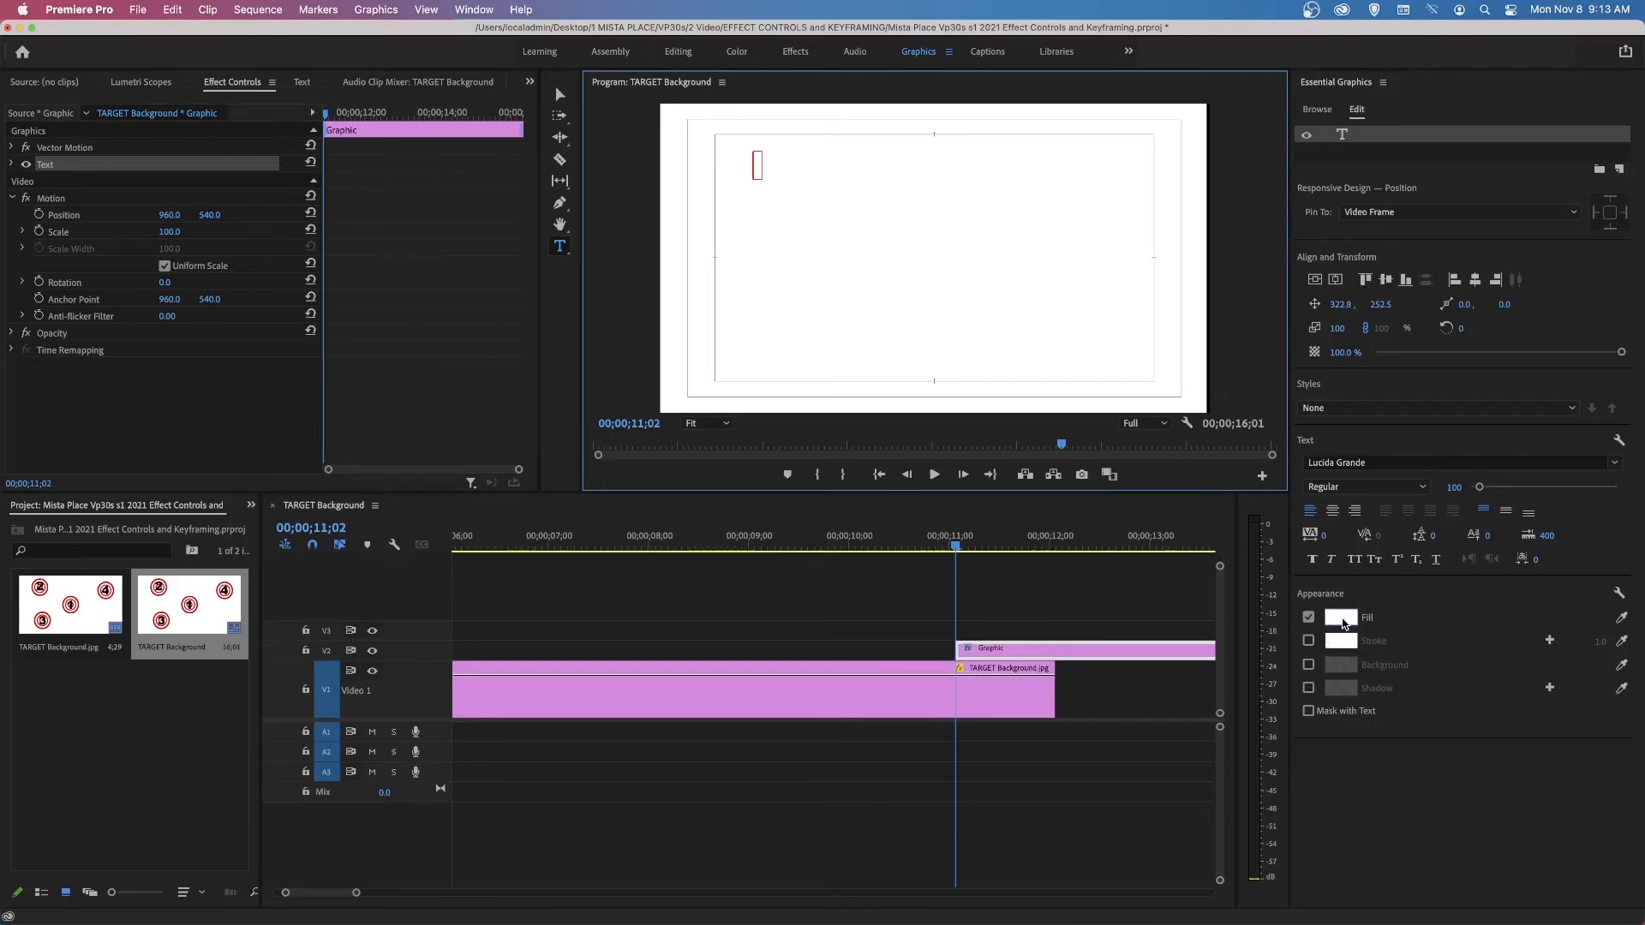
left_click(1341, 618)
left_click_drag(789, 448, 567, 366)
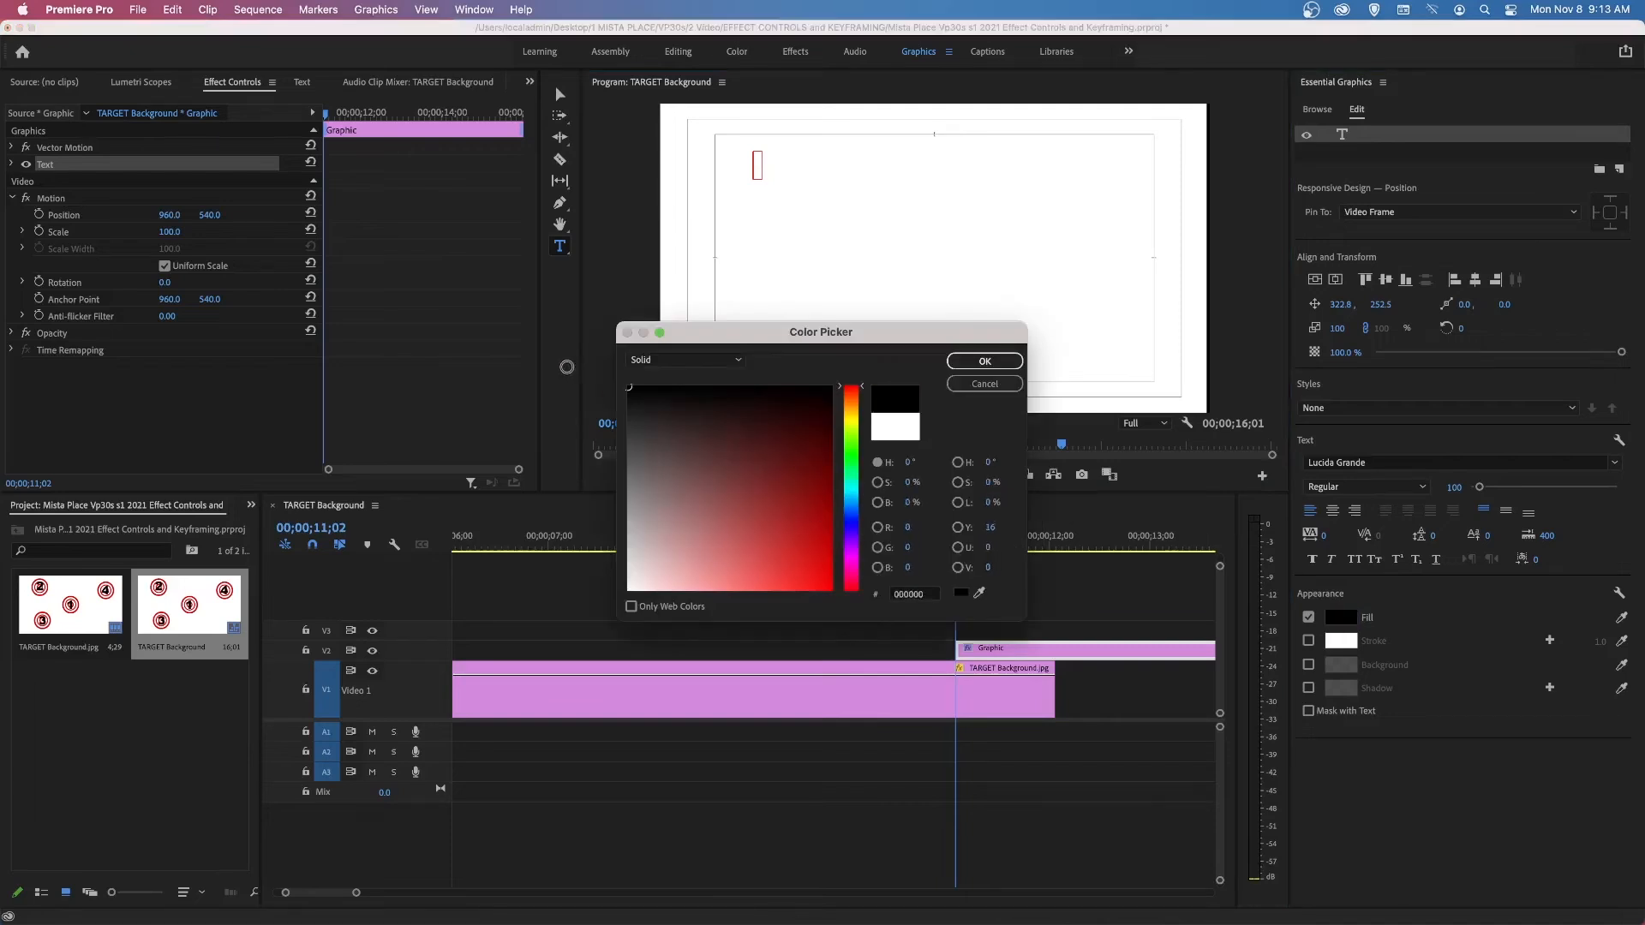
left_click(989, 361)
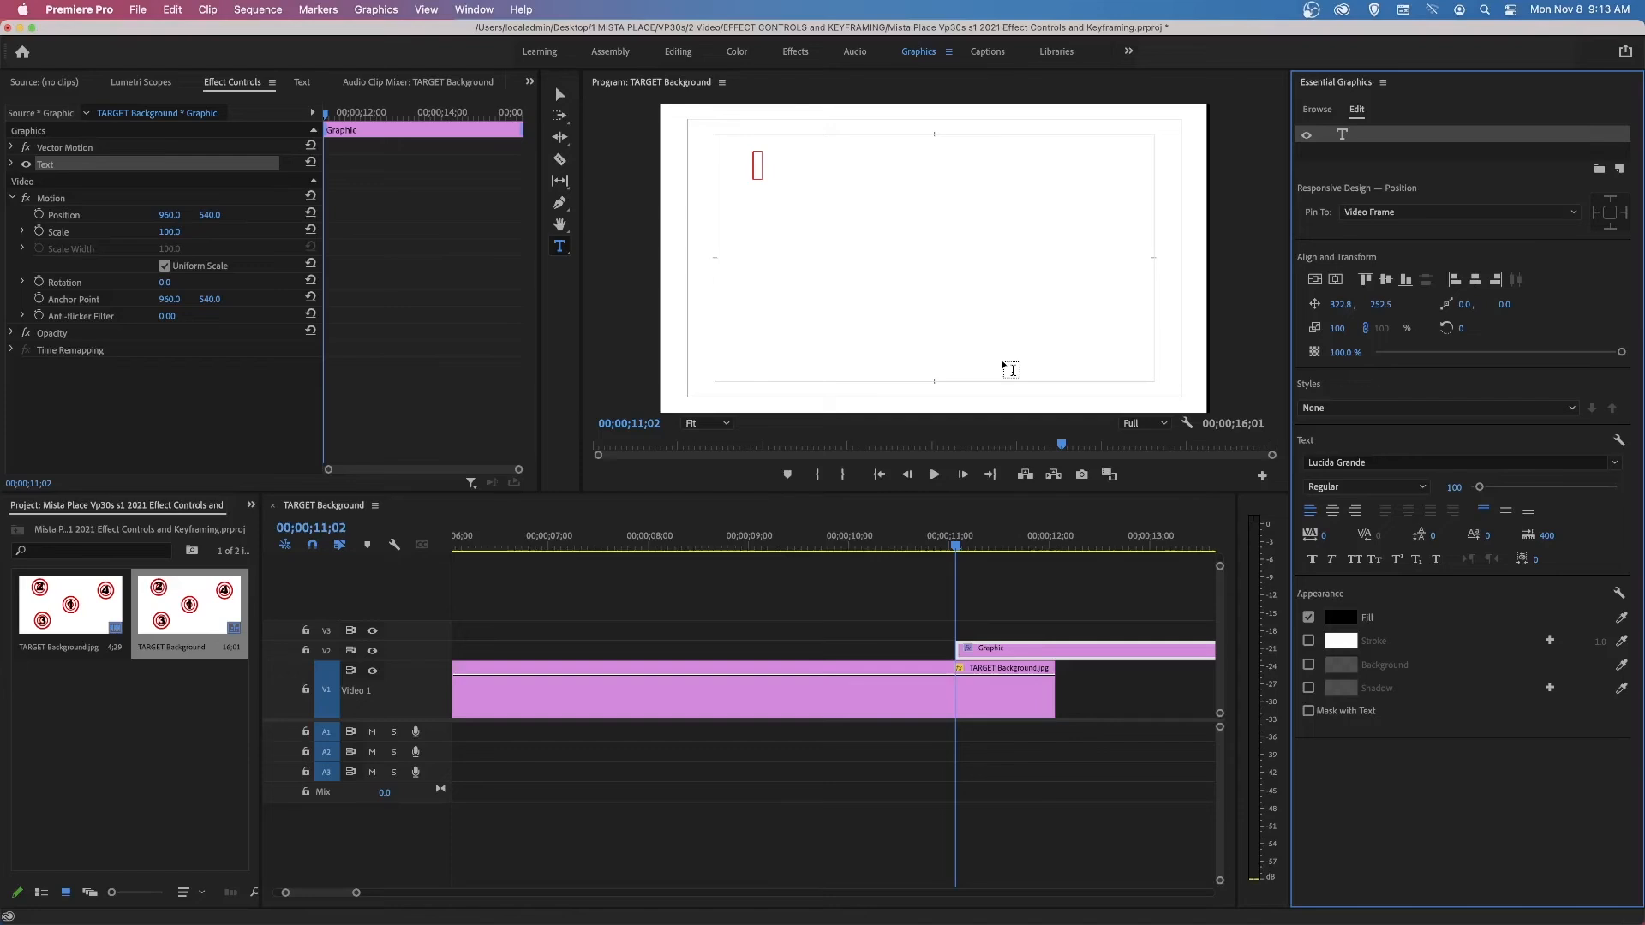
Step: Enter the title's first line as the author's name followed by "Vp30 40s S1 2021"
type("Mista P")
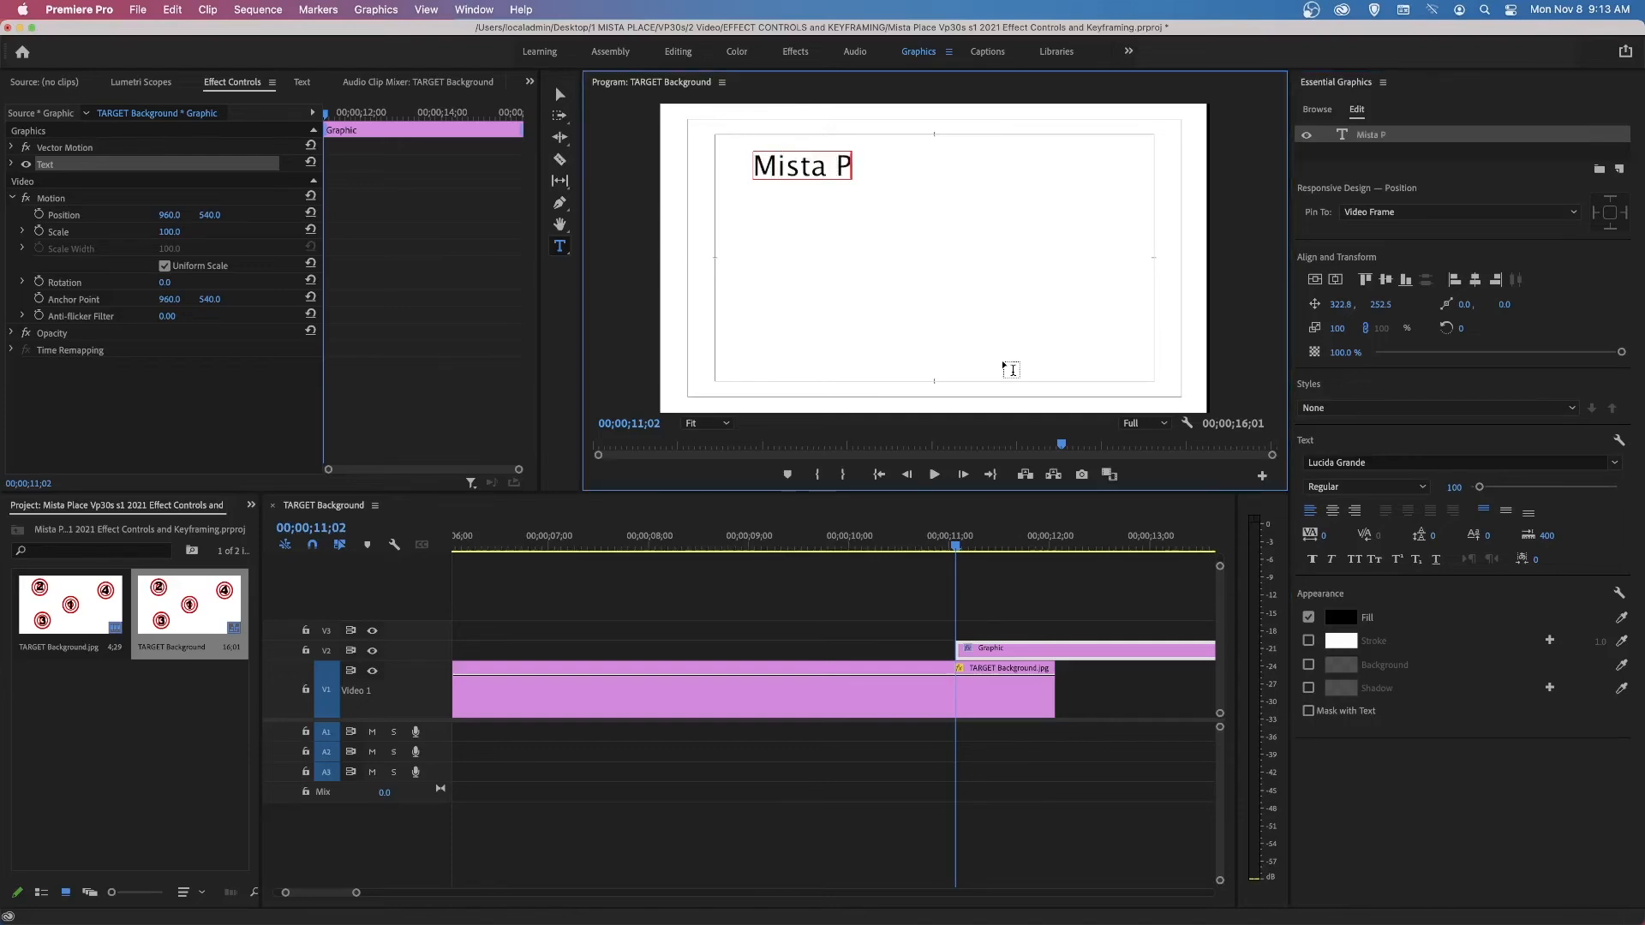
type("lace Vp30 40s S1")
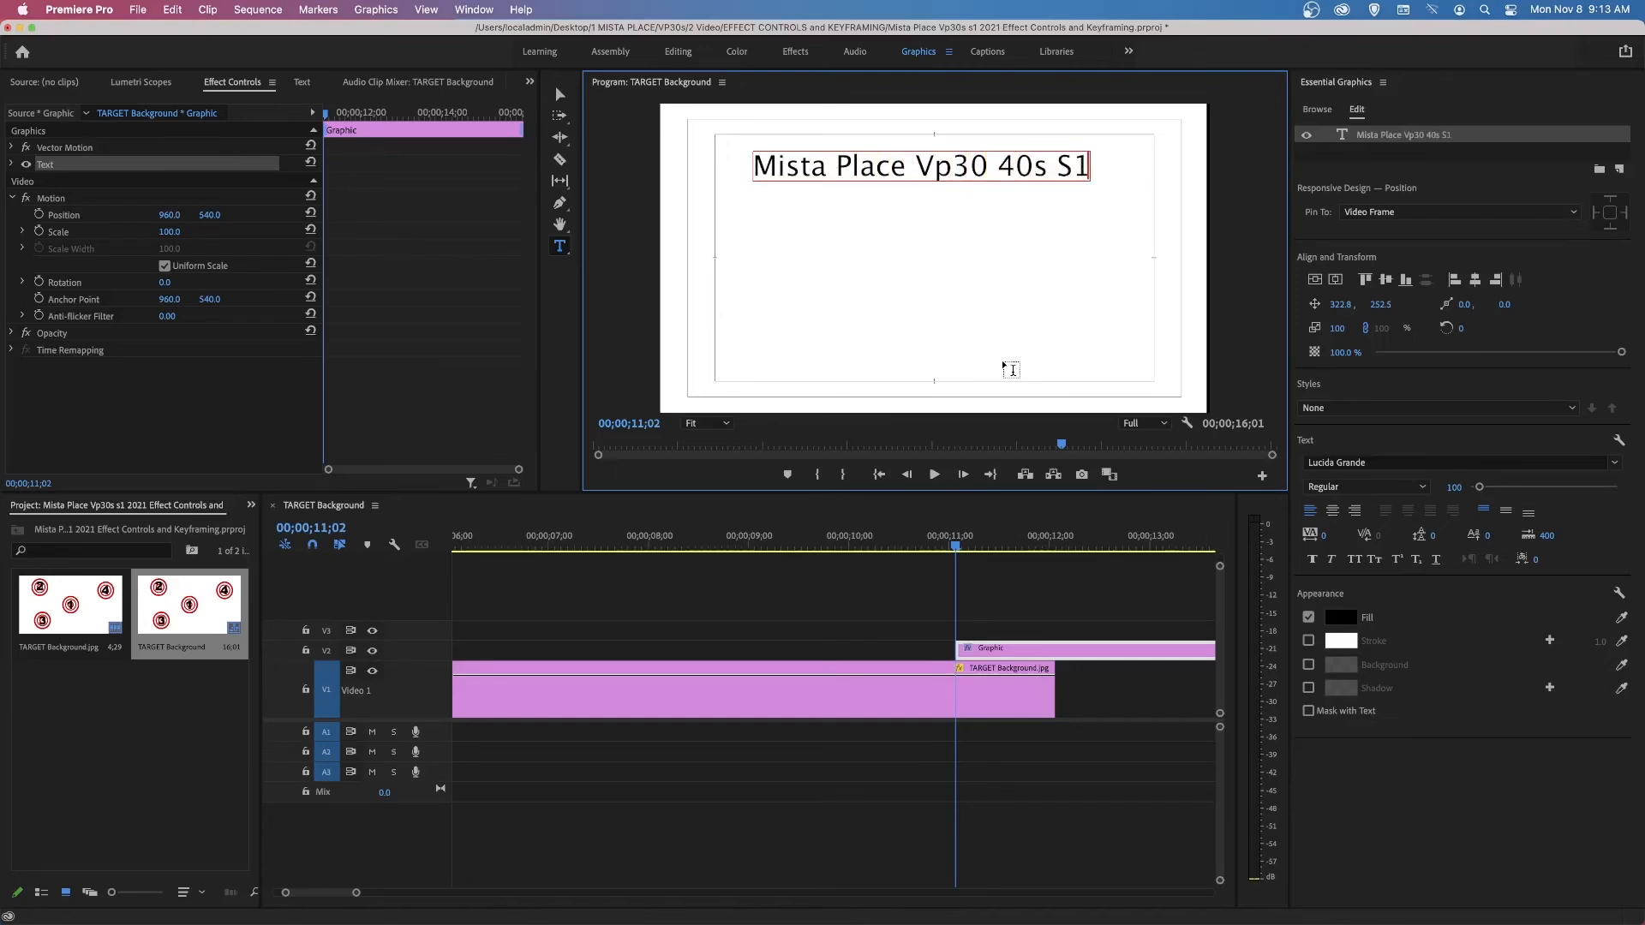
type(" 2021")
key("Return")
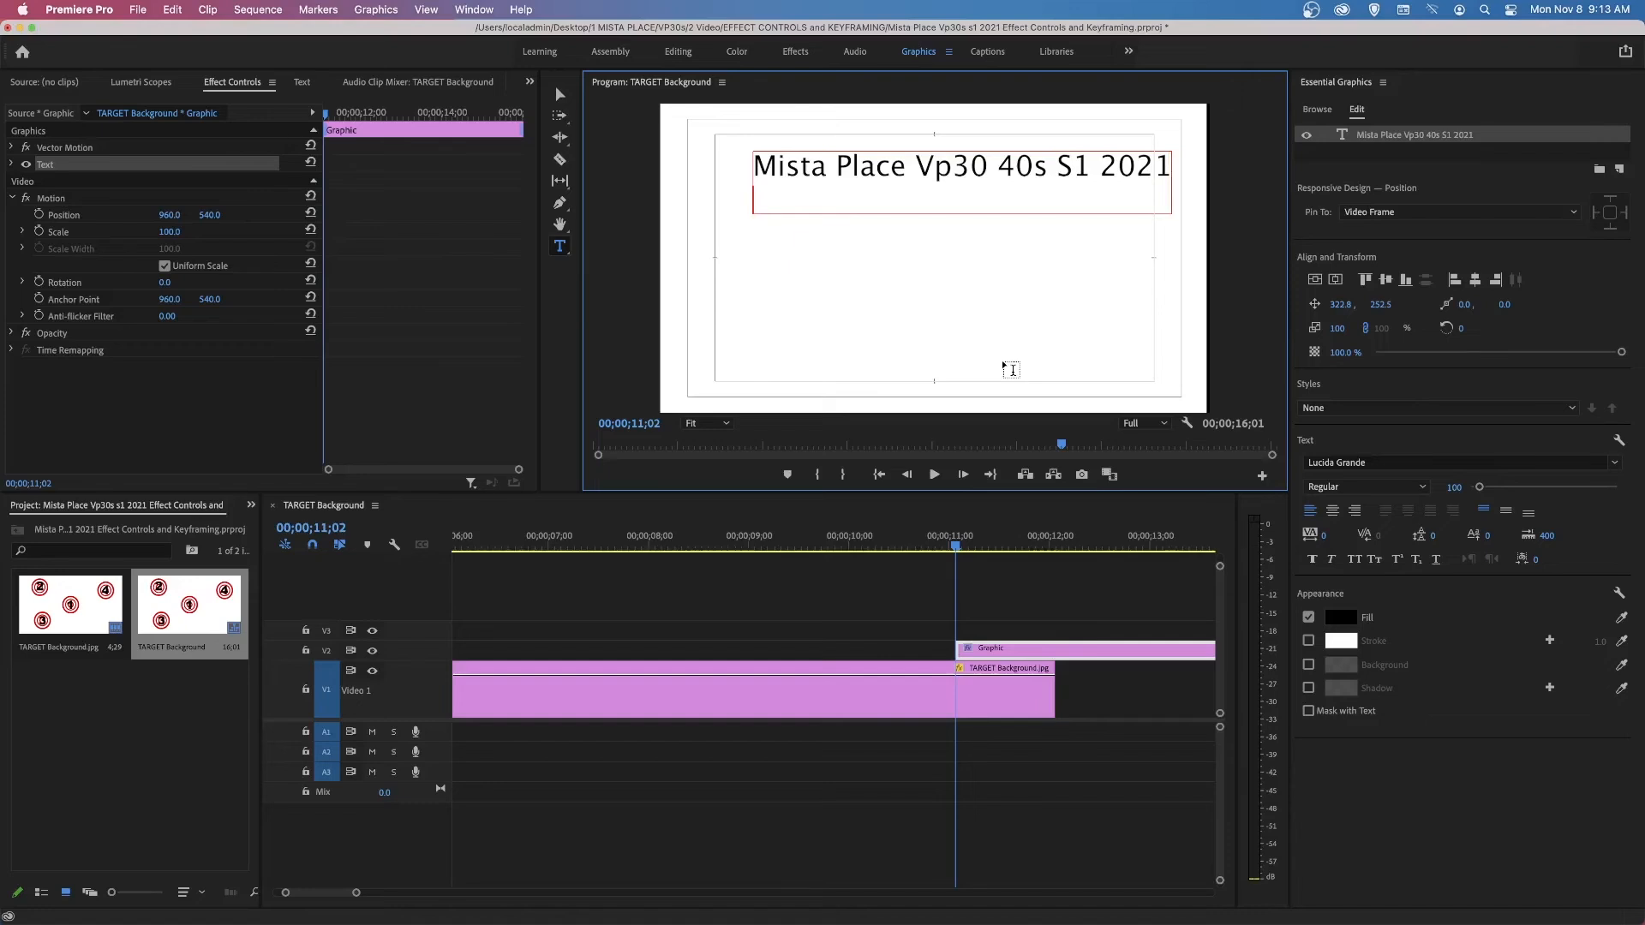
Step: Add a second title line reading "Effect Controls and Keyframing" and shift the whole title left to fit the safe margins
type("Effect Con")
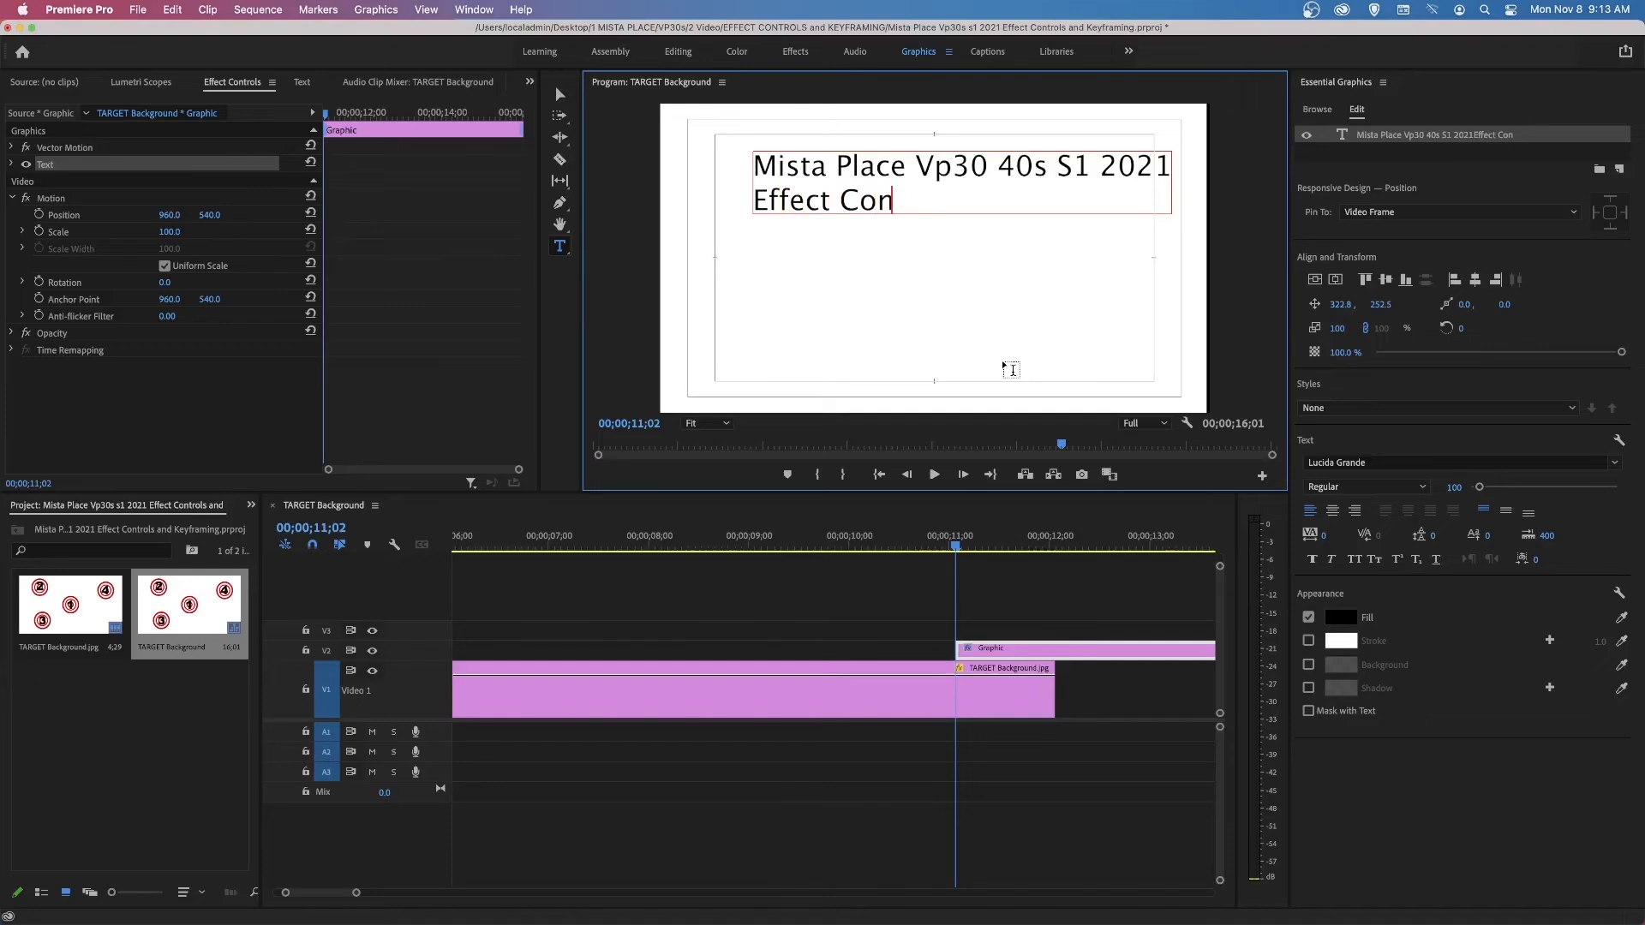
type("trols and")
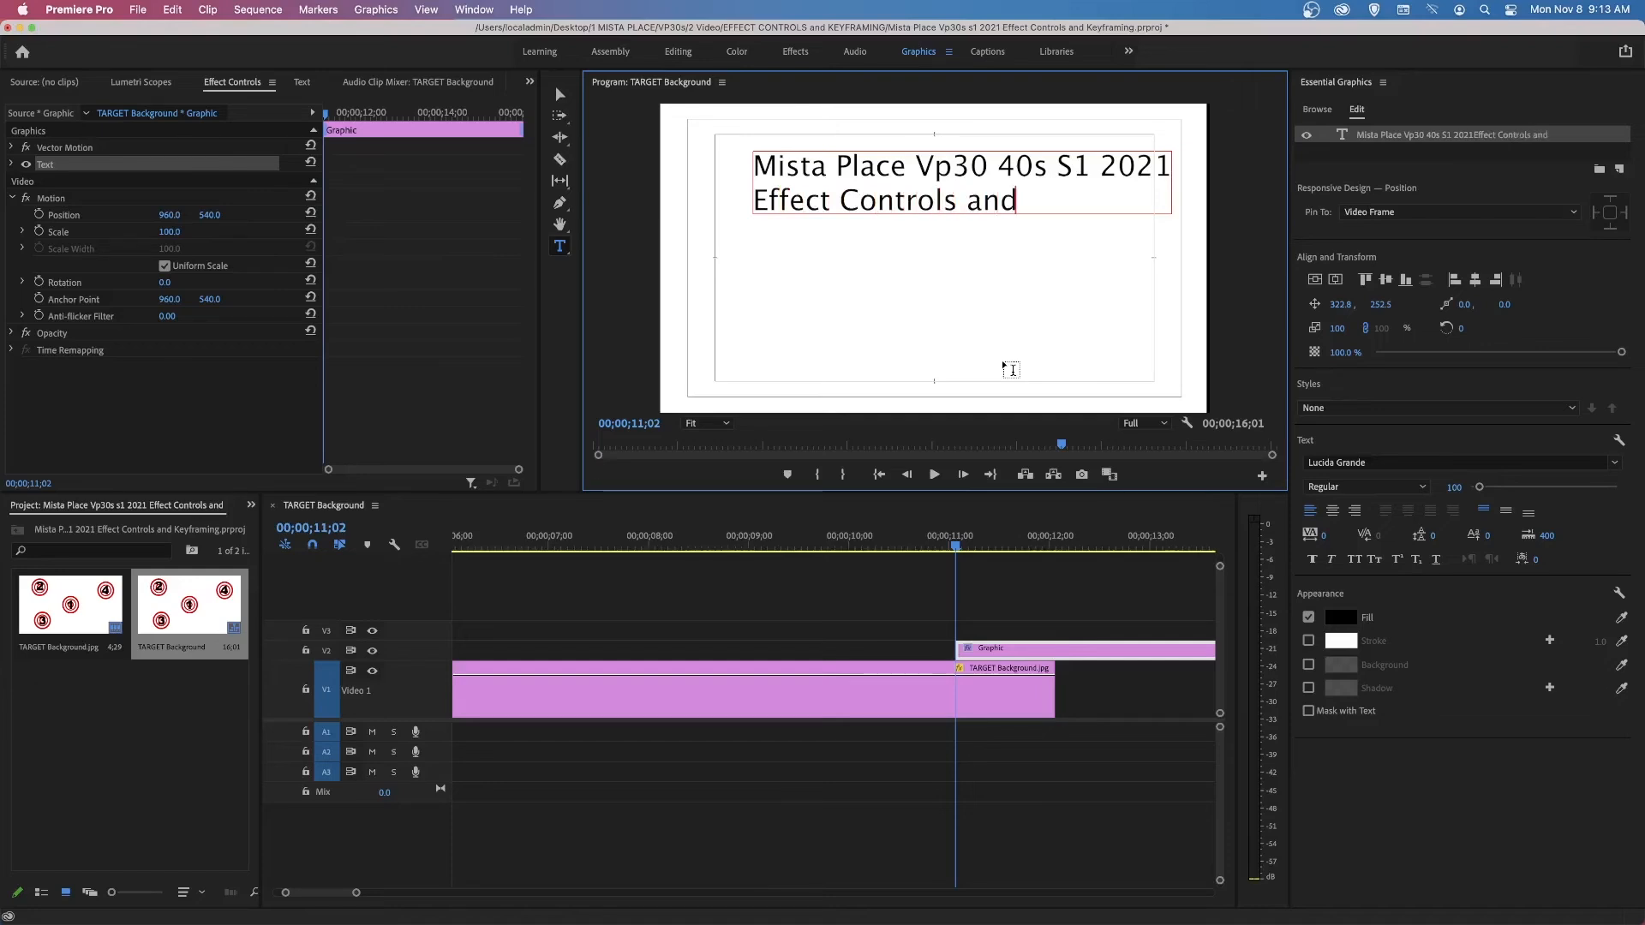
type(" Keyfr")
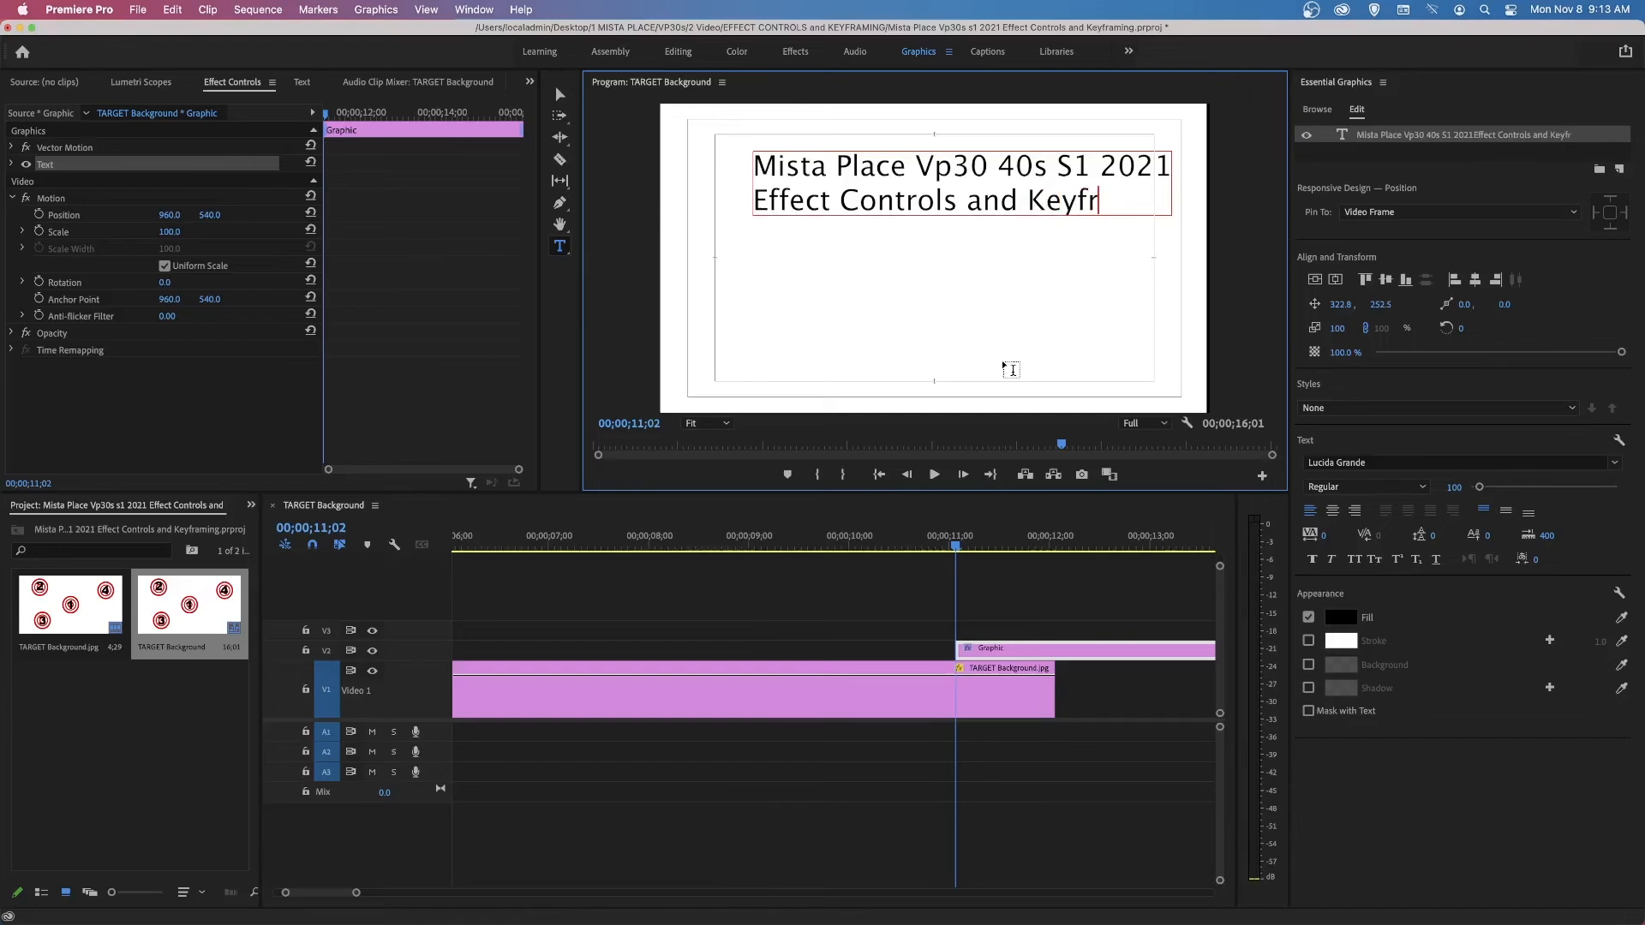
type("aming")
left_click(560, 94)
left_click_drag(831, 180, 798, 179)
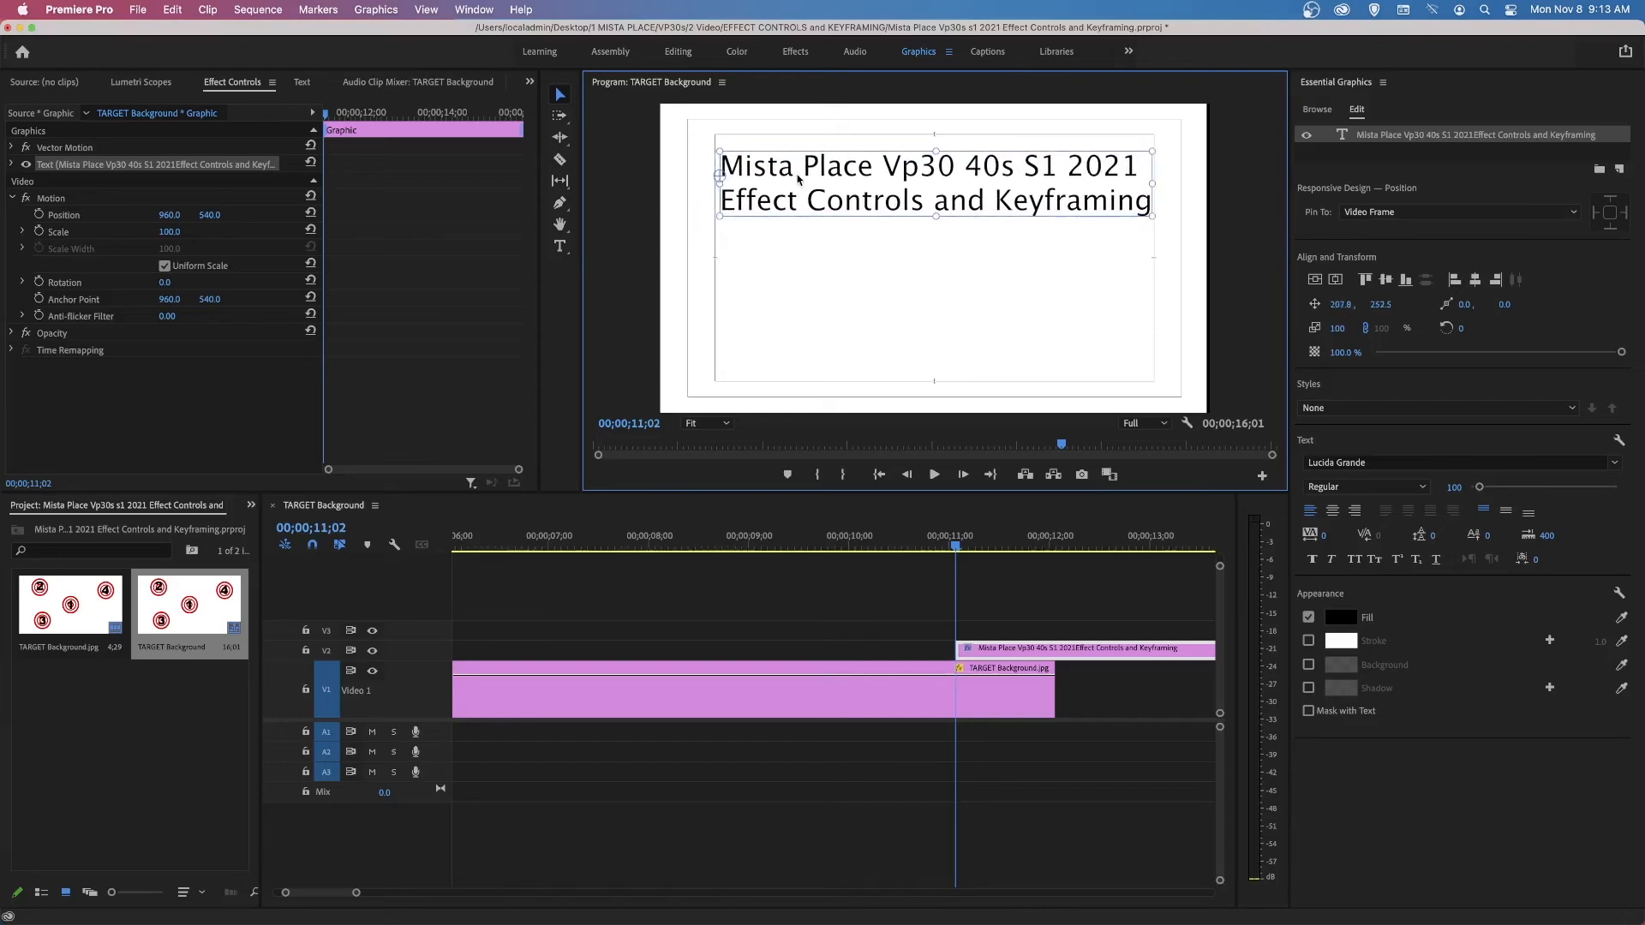
Step: Fade out the title graphic on Video 2 with two opacity keyframes, lowering the second one near 00;00;12;02 to the bottom
double_click(435, 642)
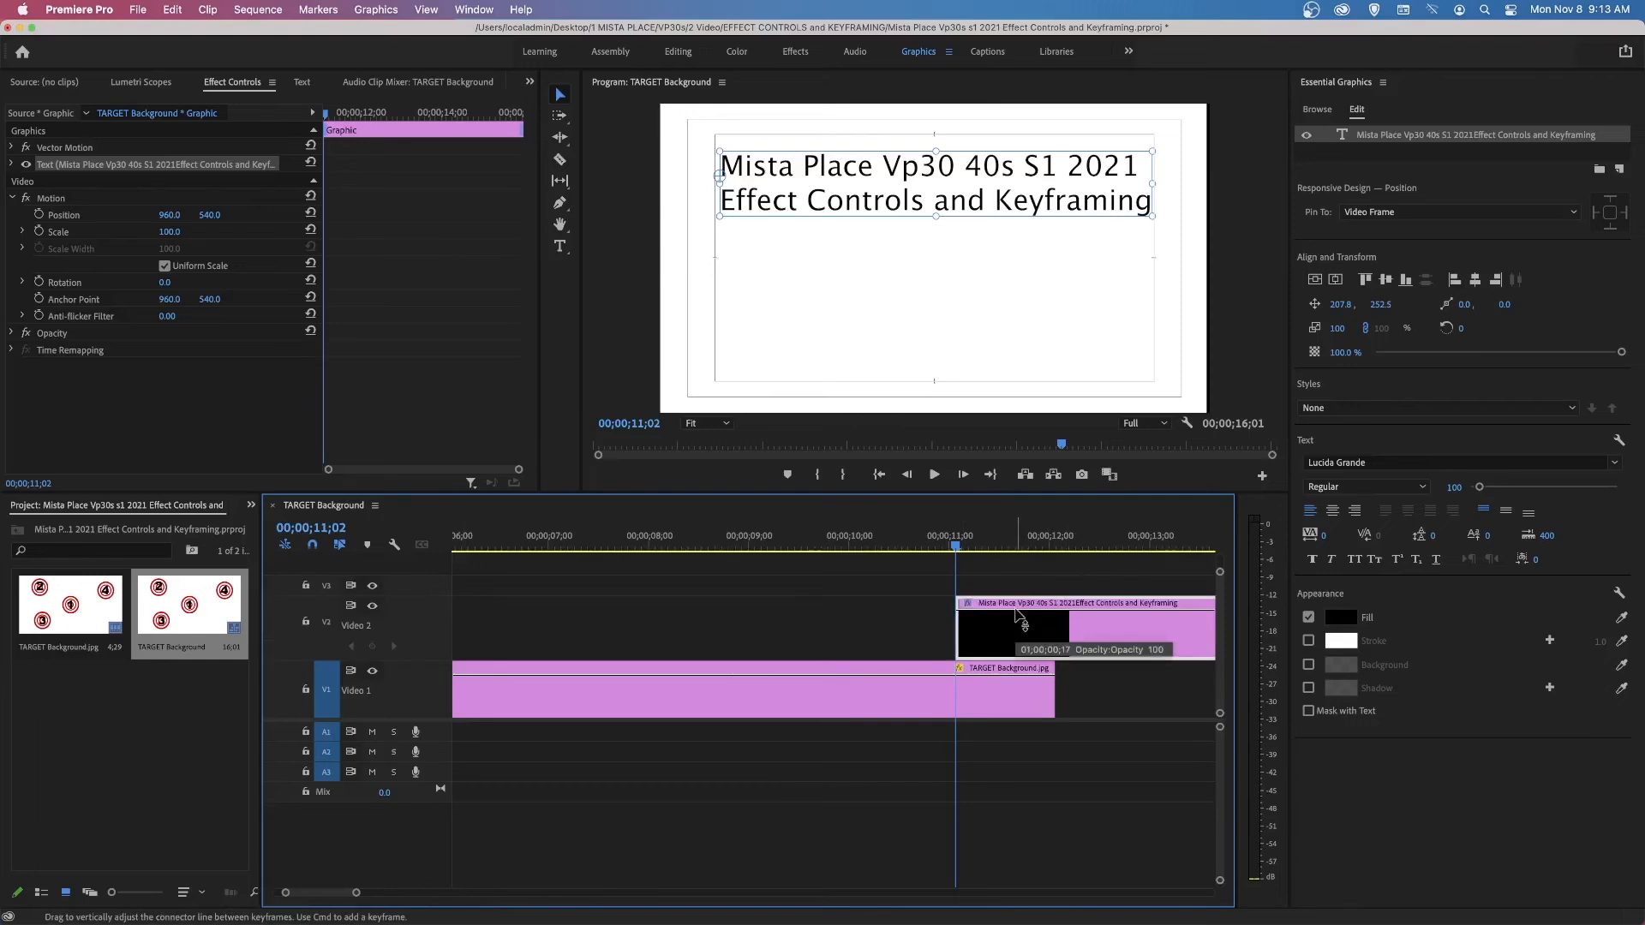
left_click(1016, 610, "super")
left_click(1042, 610, "super")
left_click_drag(1042, 610, 1053, 655)
Step: Split the title graphic where the background clip ends and delete the excess part
left_click(559, 159)
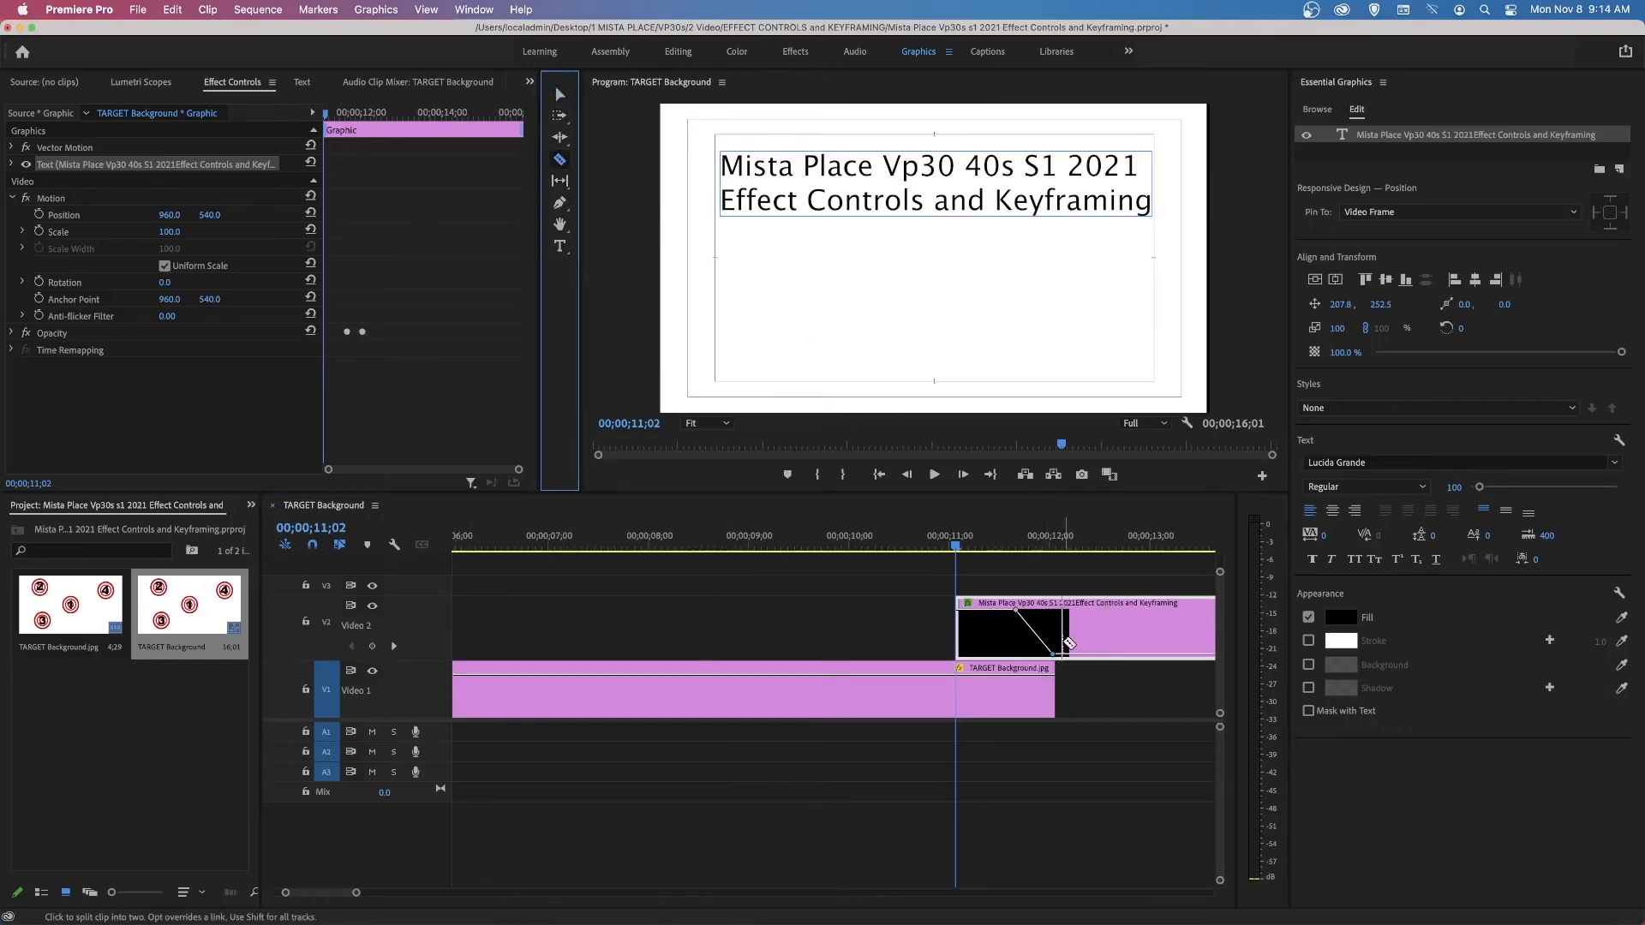
left_click(1061, 641)
left_click(560, 94)
left_click(1152, 629)
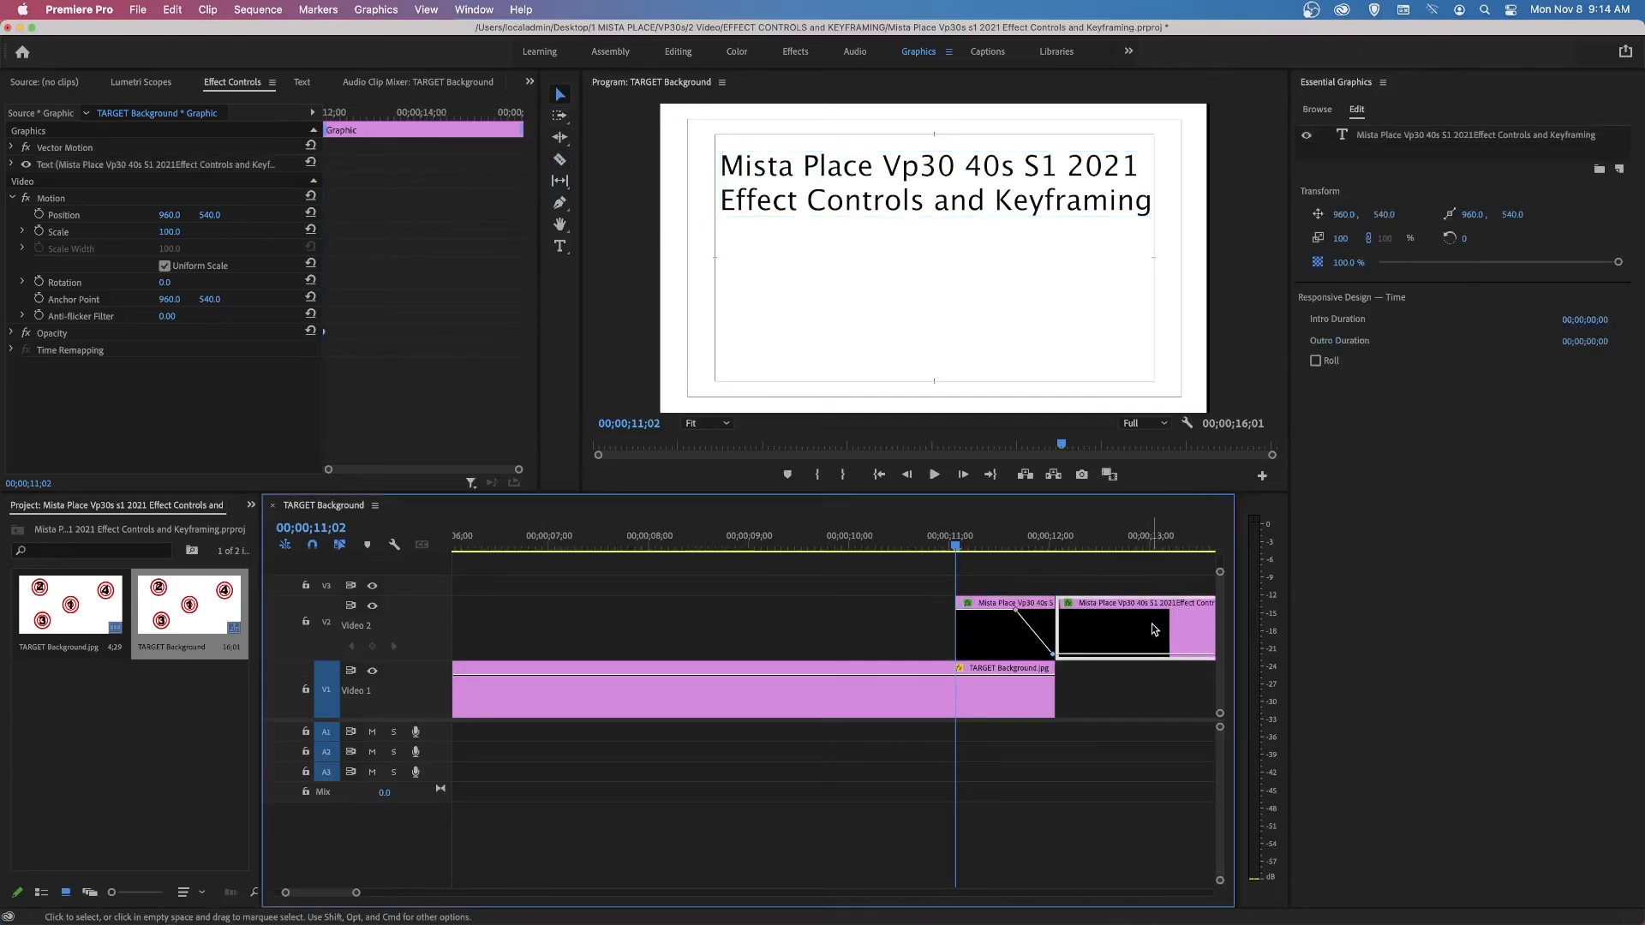
key("Delete")
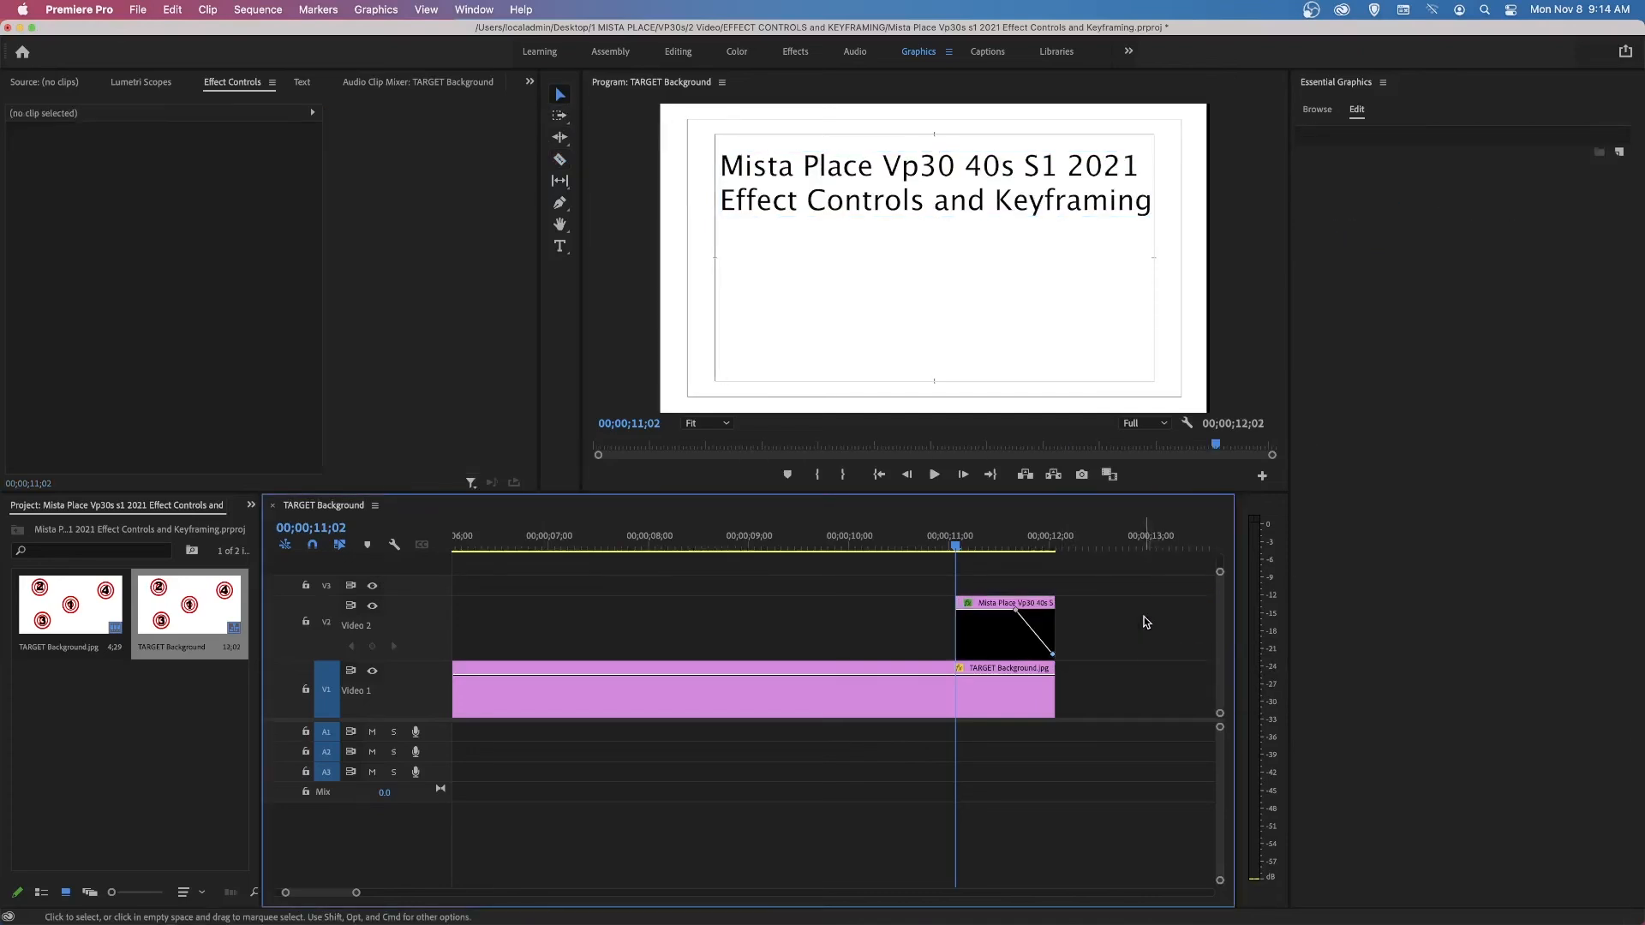
Step: Mark the sequence's export range from 00;00;00;00 to 00;00;12;02 and save the project
key("Home")
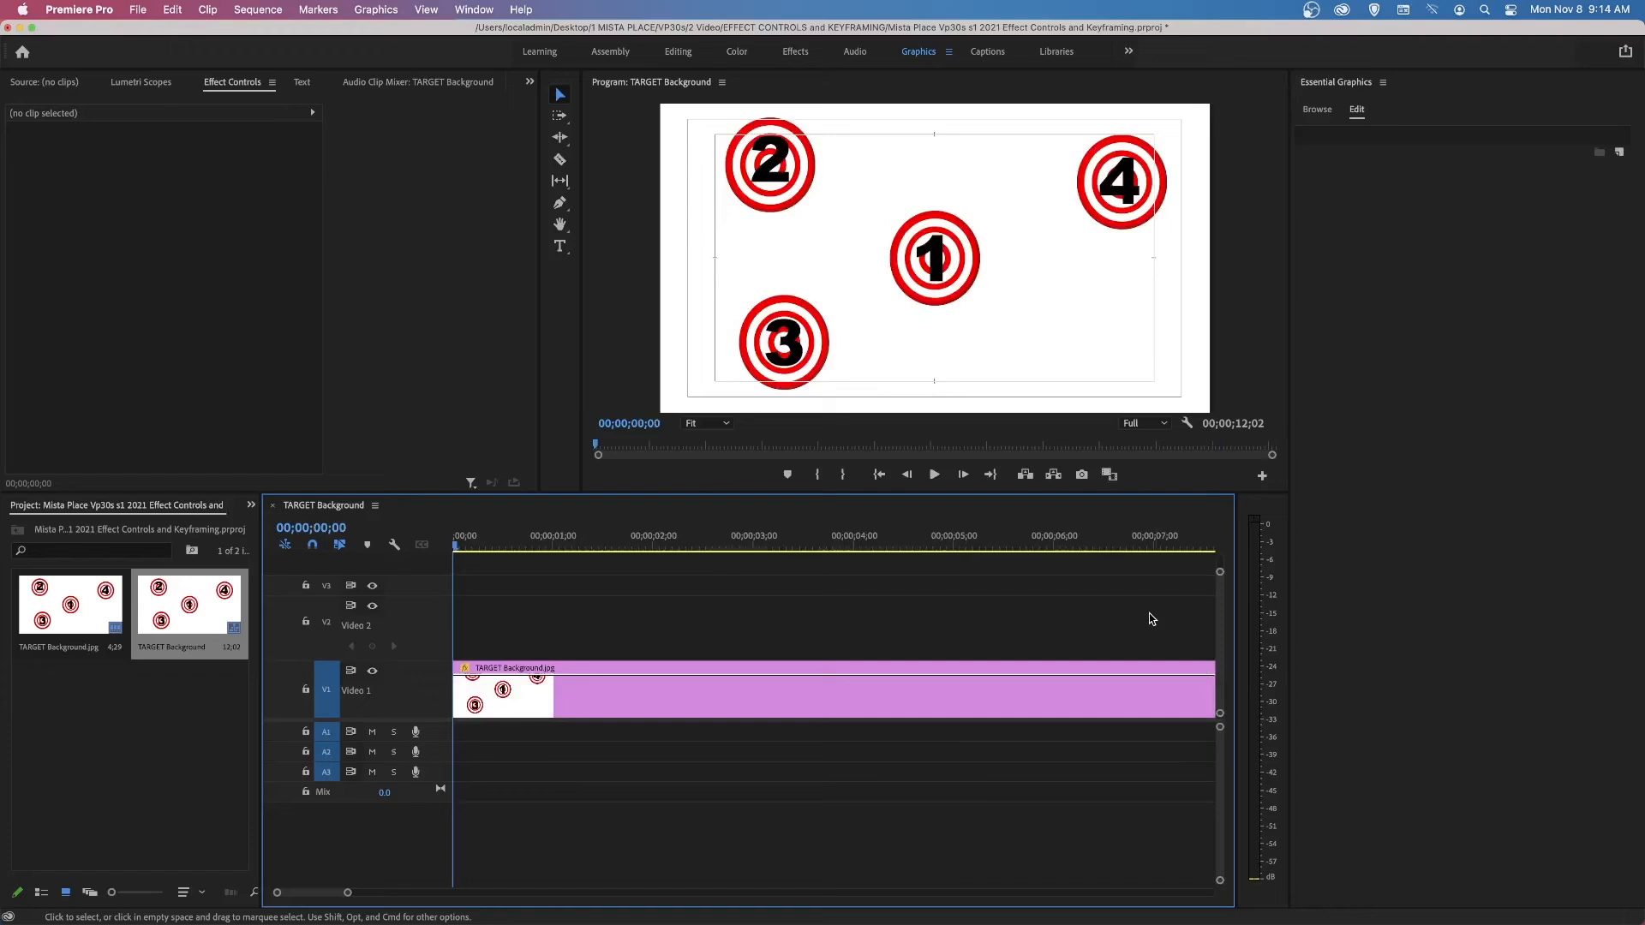
key("super+a")
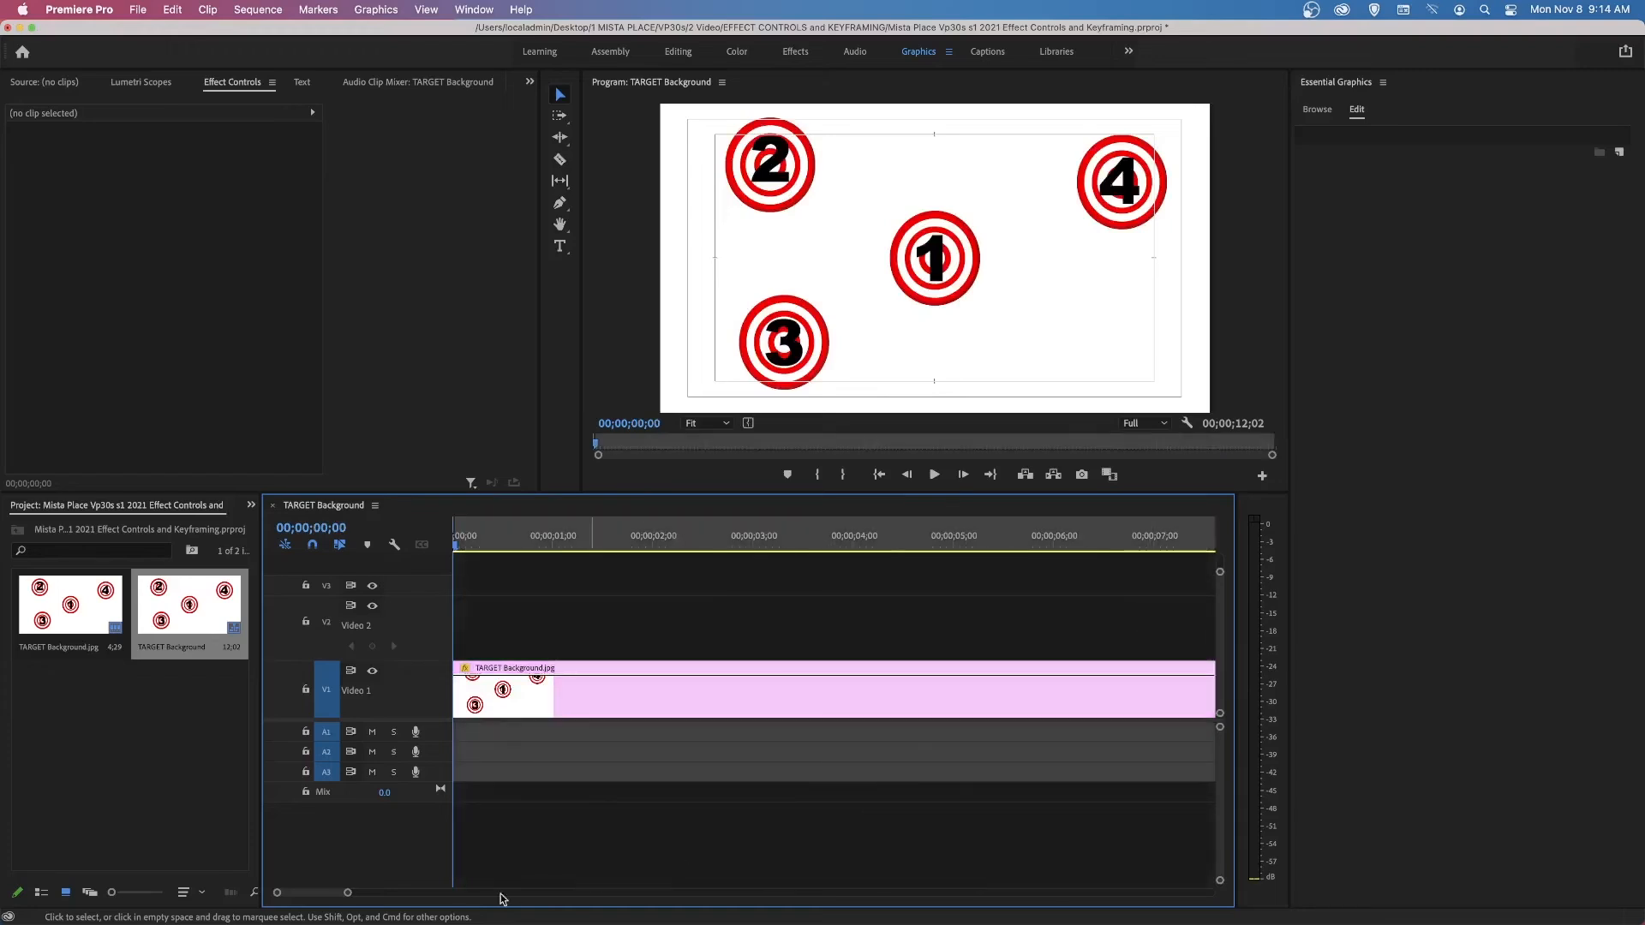
left_click_drag(337, 892, 349, 893)
left_click(751, 544)
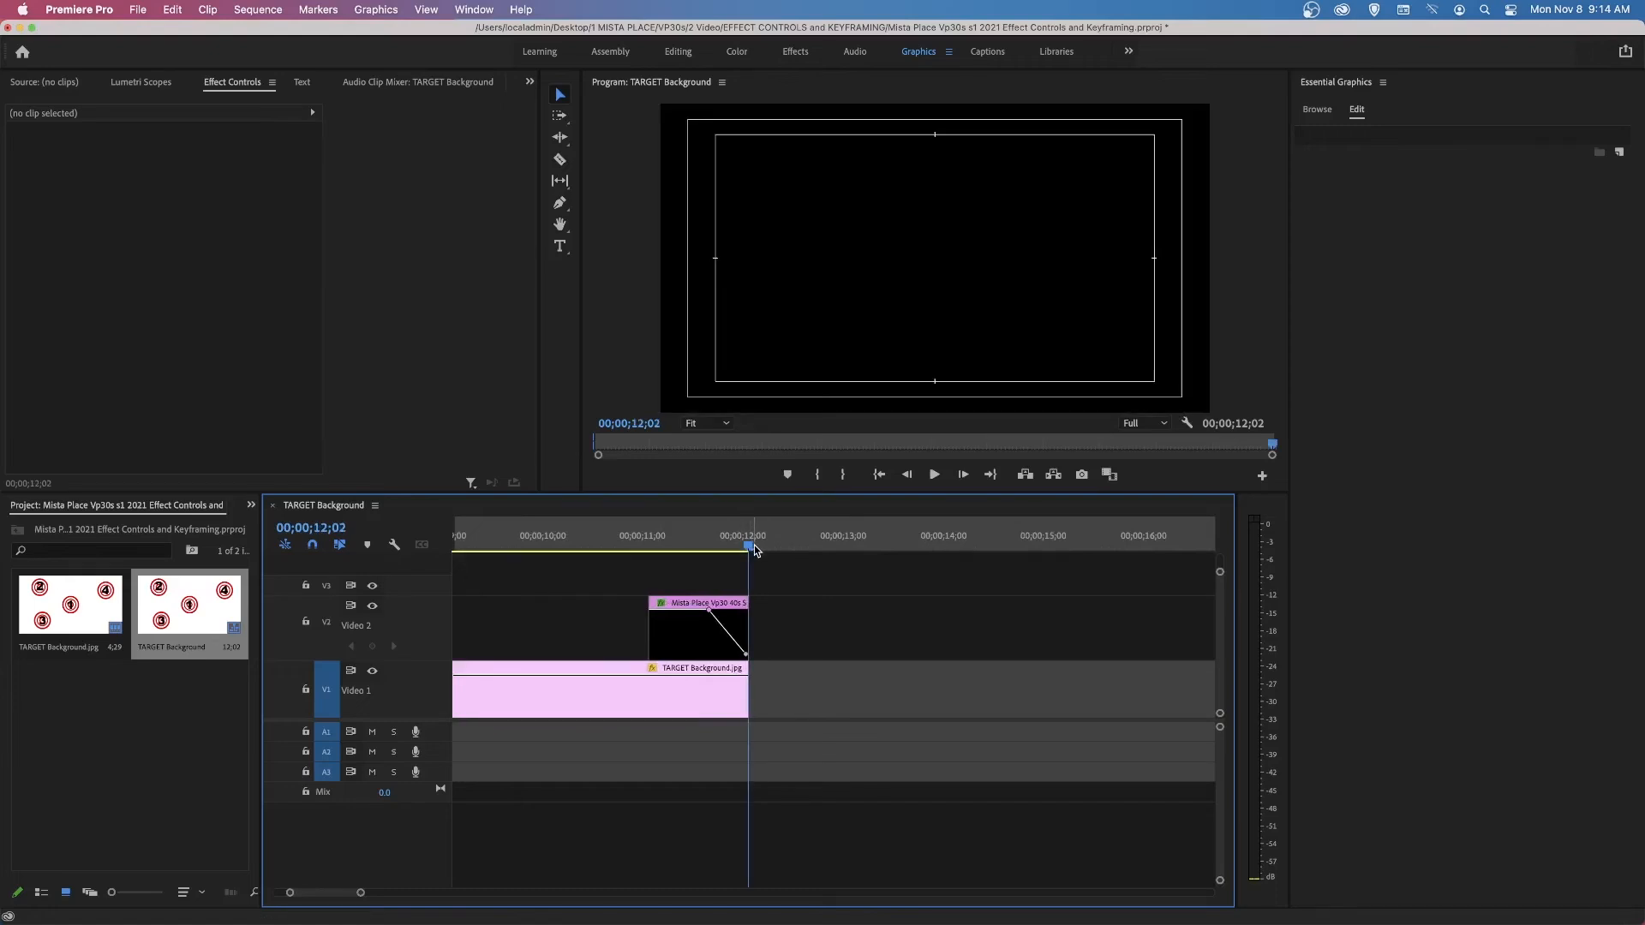
left_click(137, 11)
left_click(159, 237)
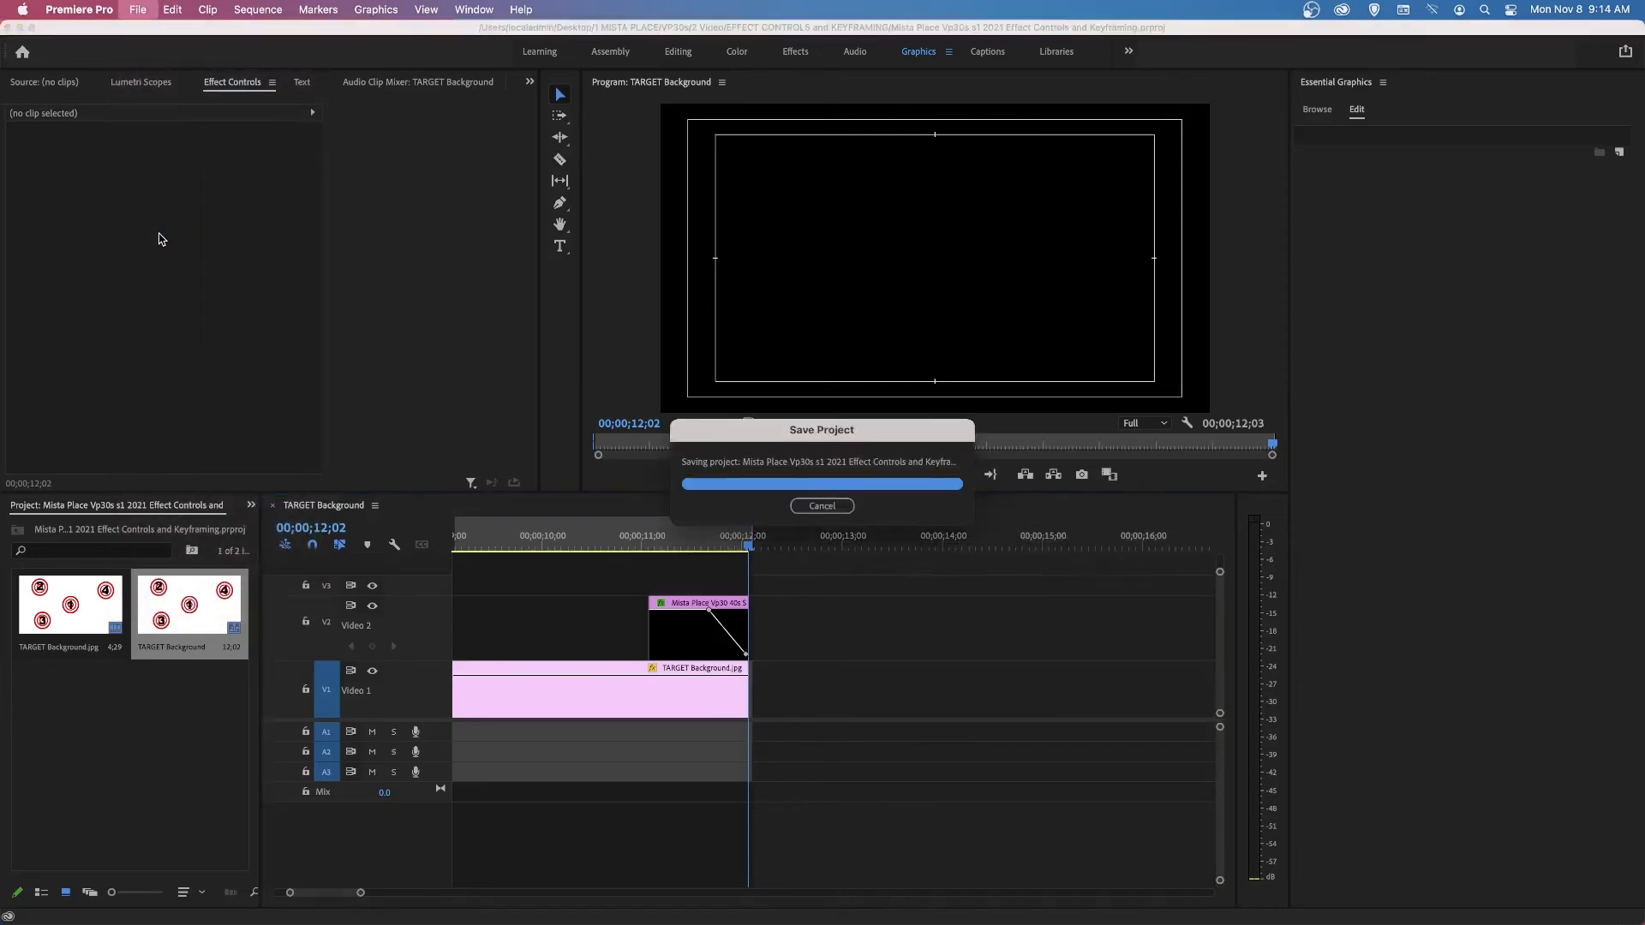
Step: Set up an H.264 media export with its output named after the project file and send it to the Media Encoder queue
left_click(133, 8)
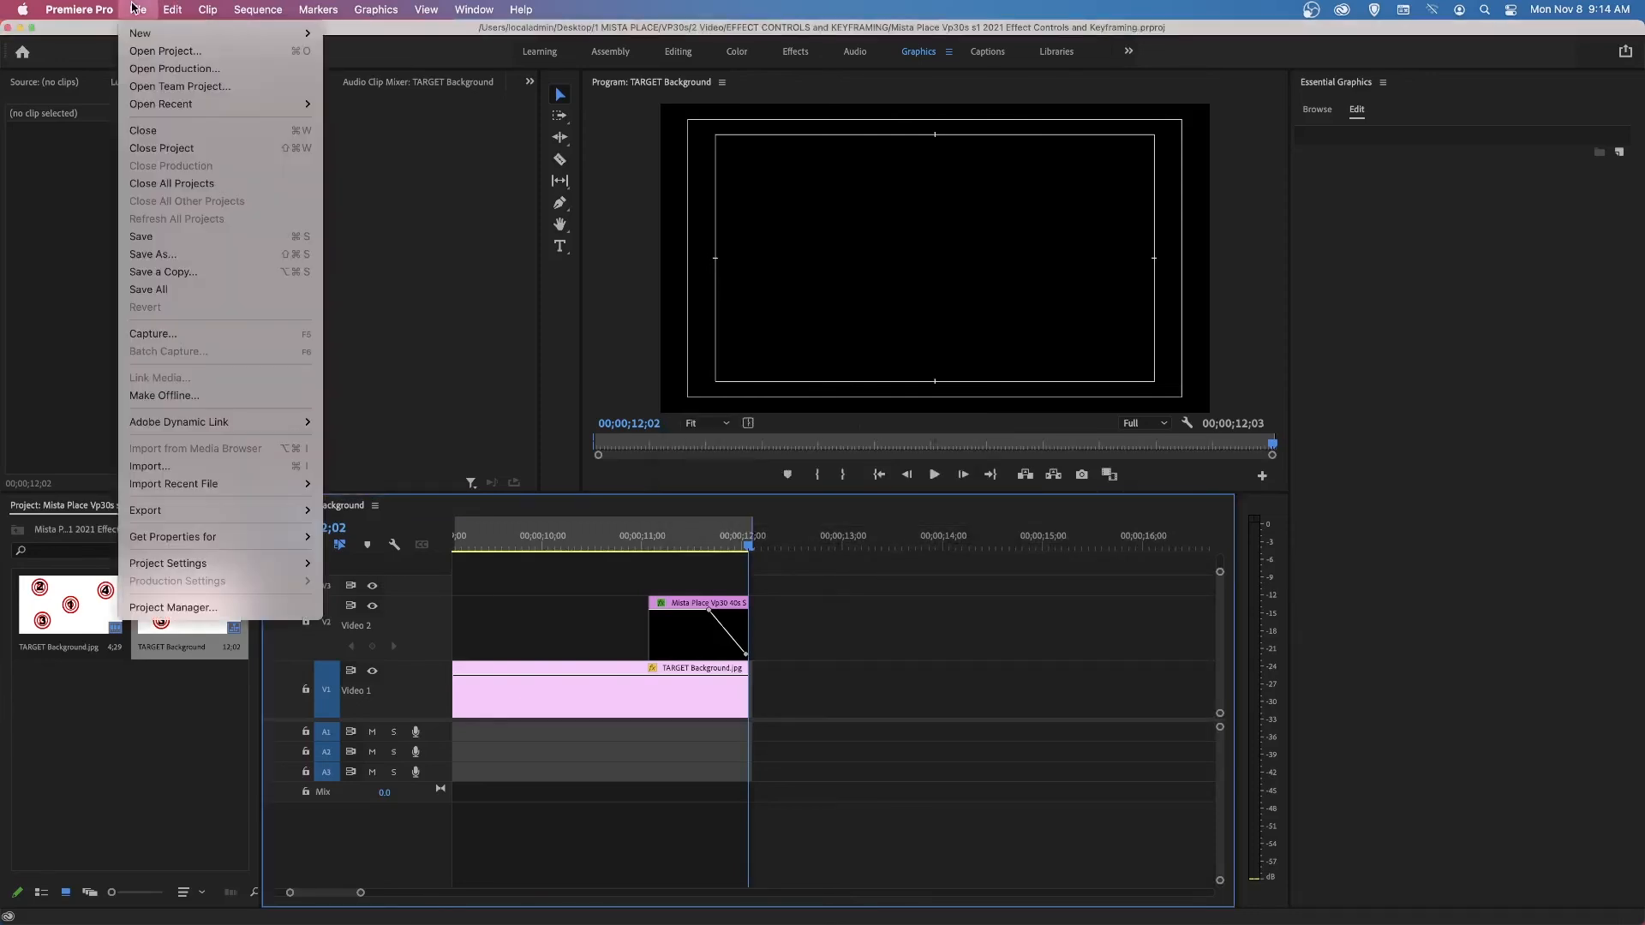
mouse_move(204, 510)
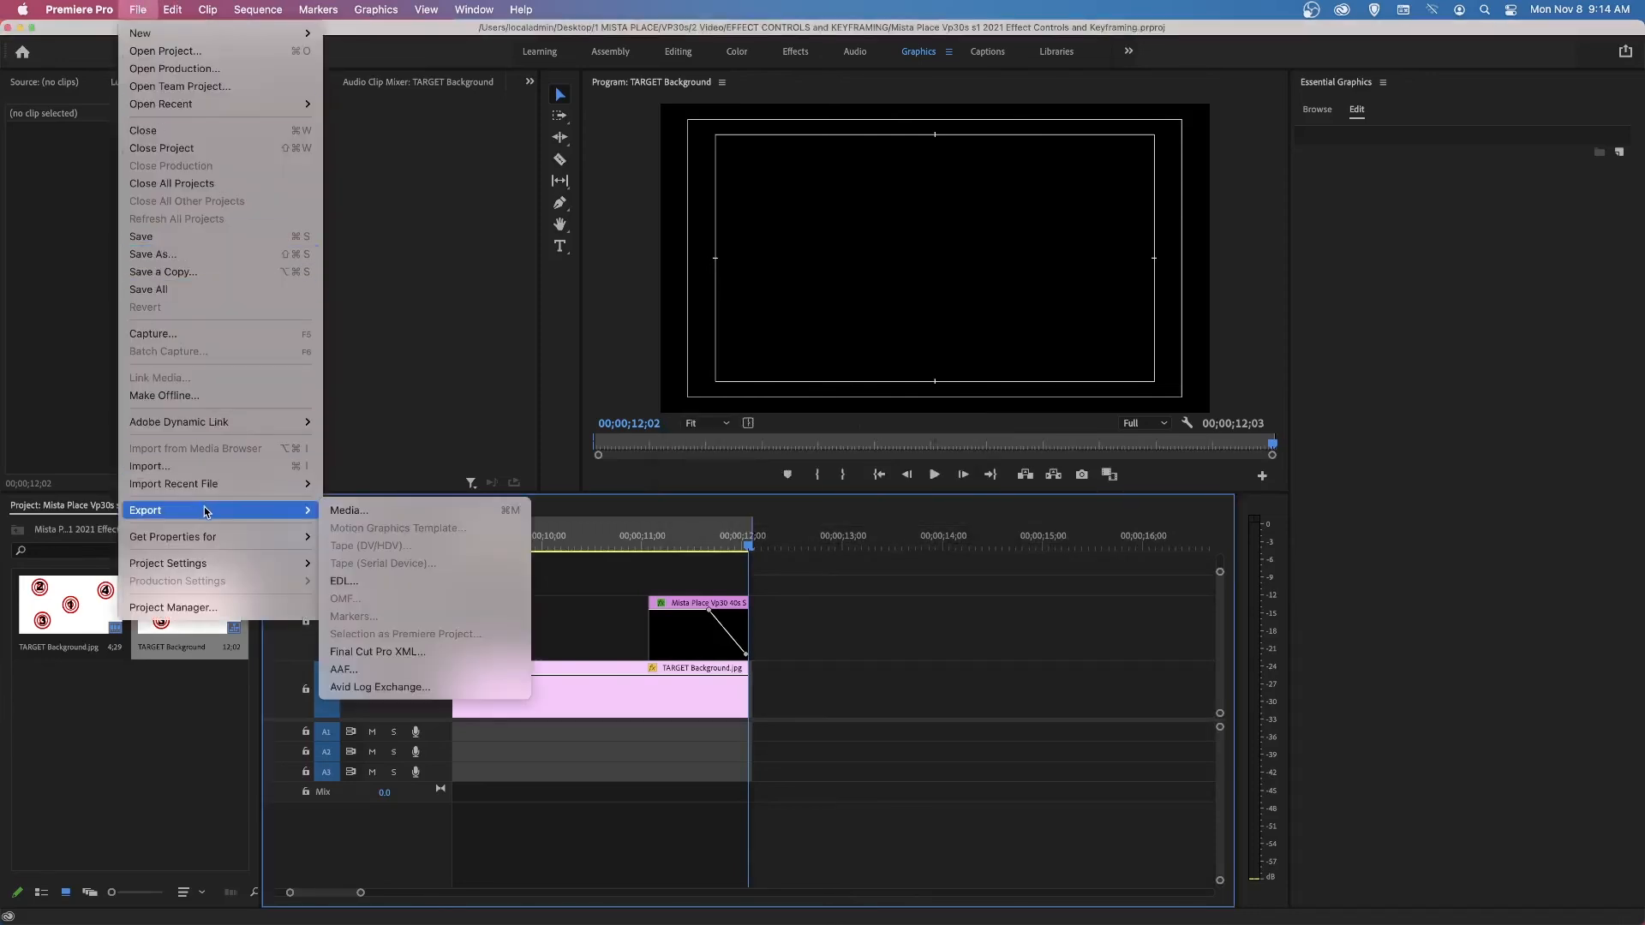
left_click(373, 512)
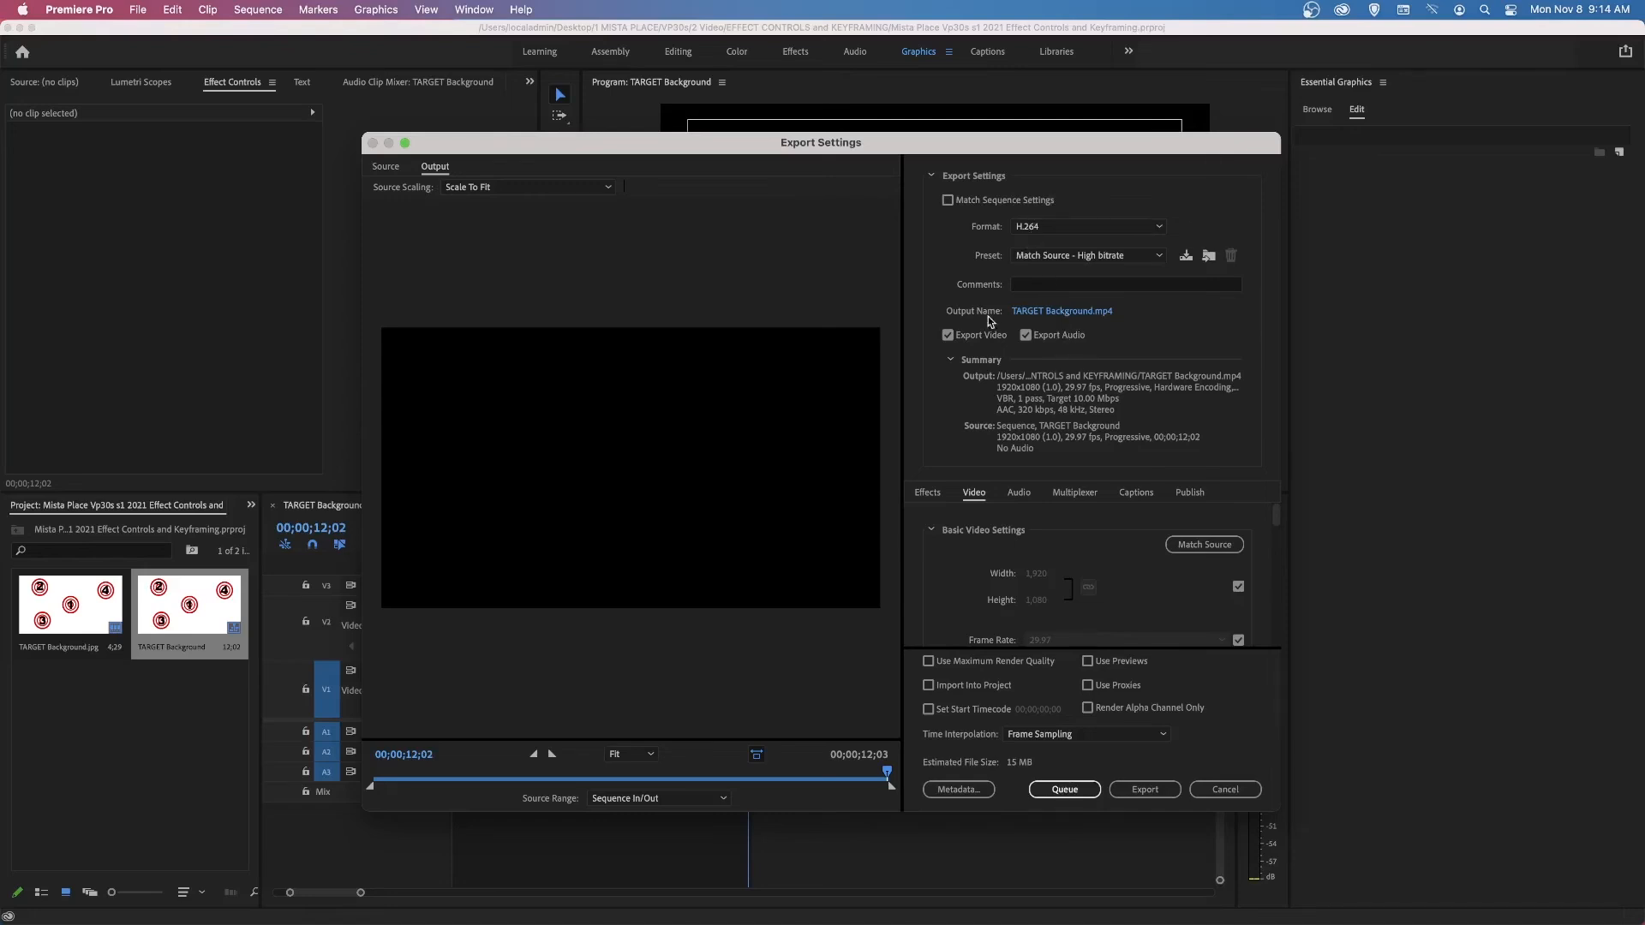
left_click(1076, 315)
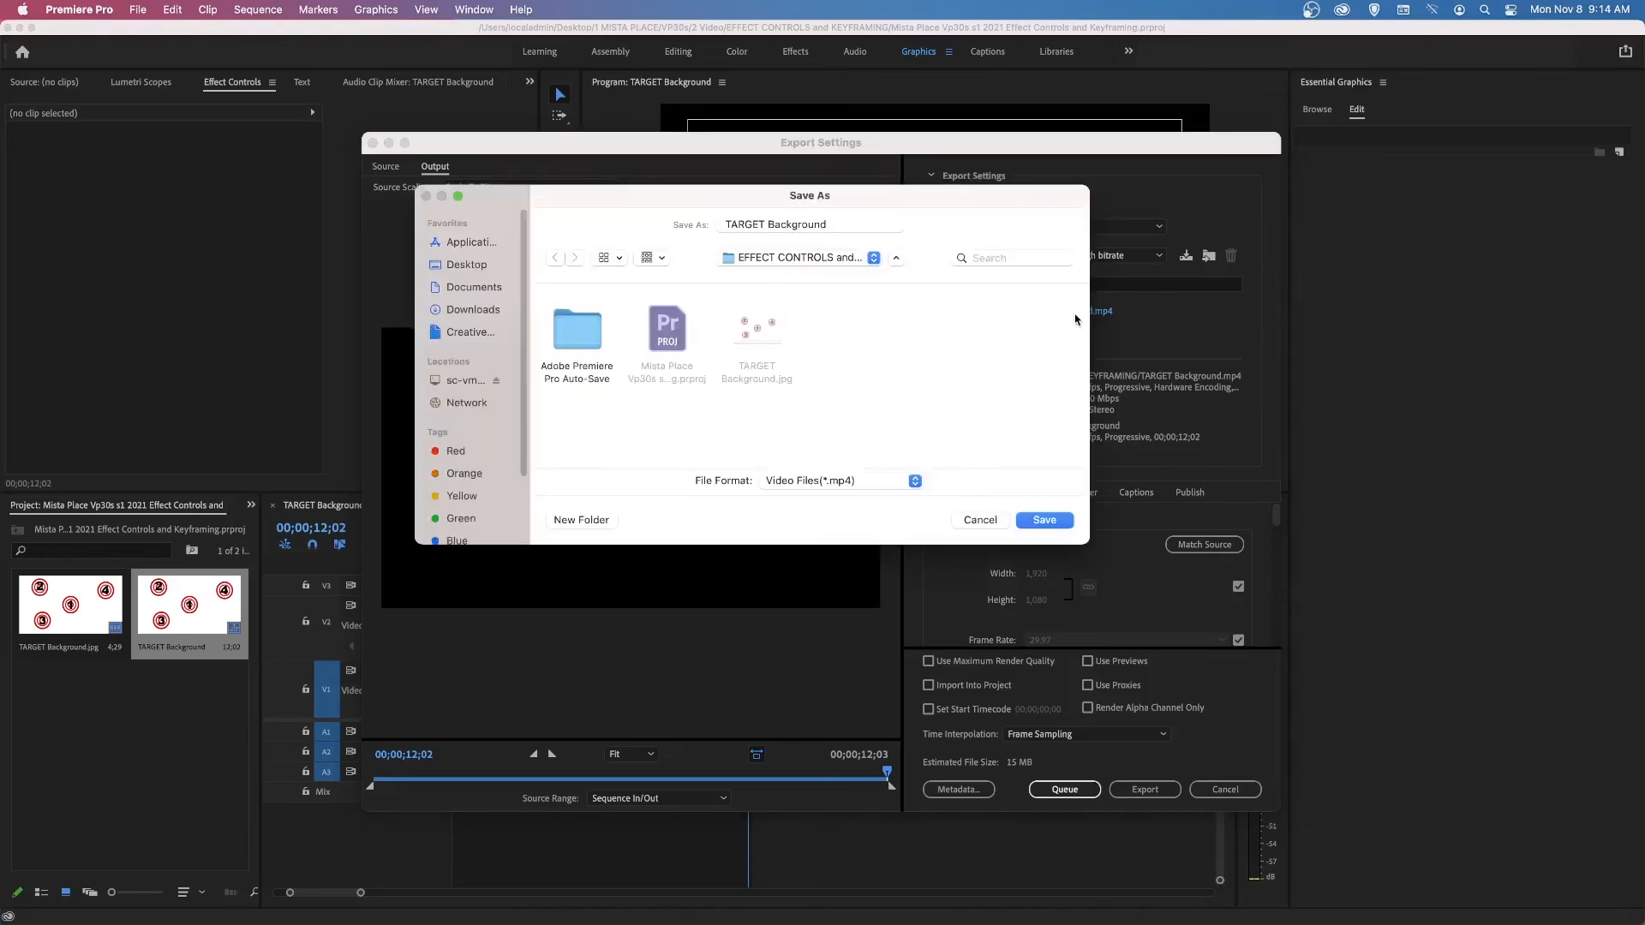
left_click(667, 337)
left_click(1045, 520)
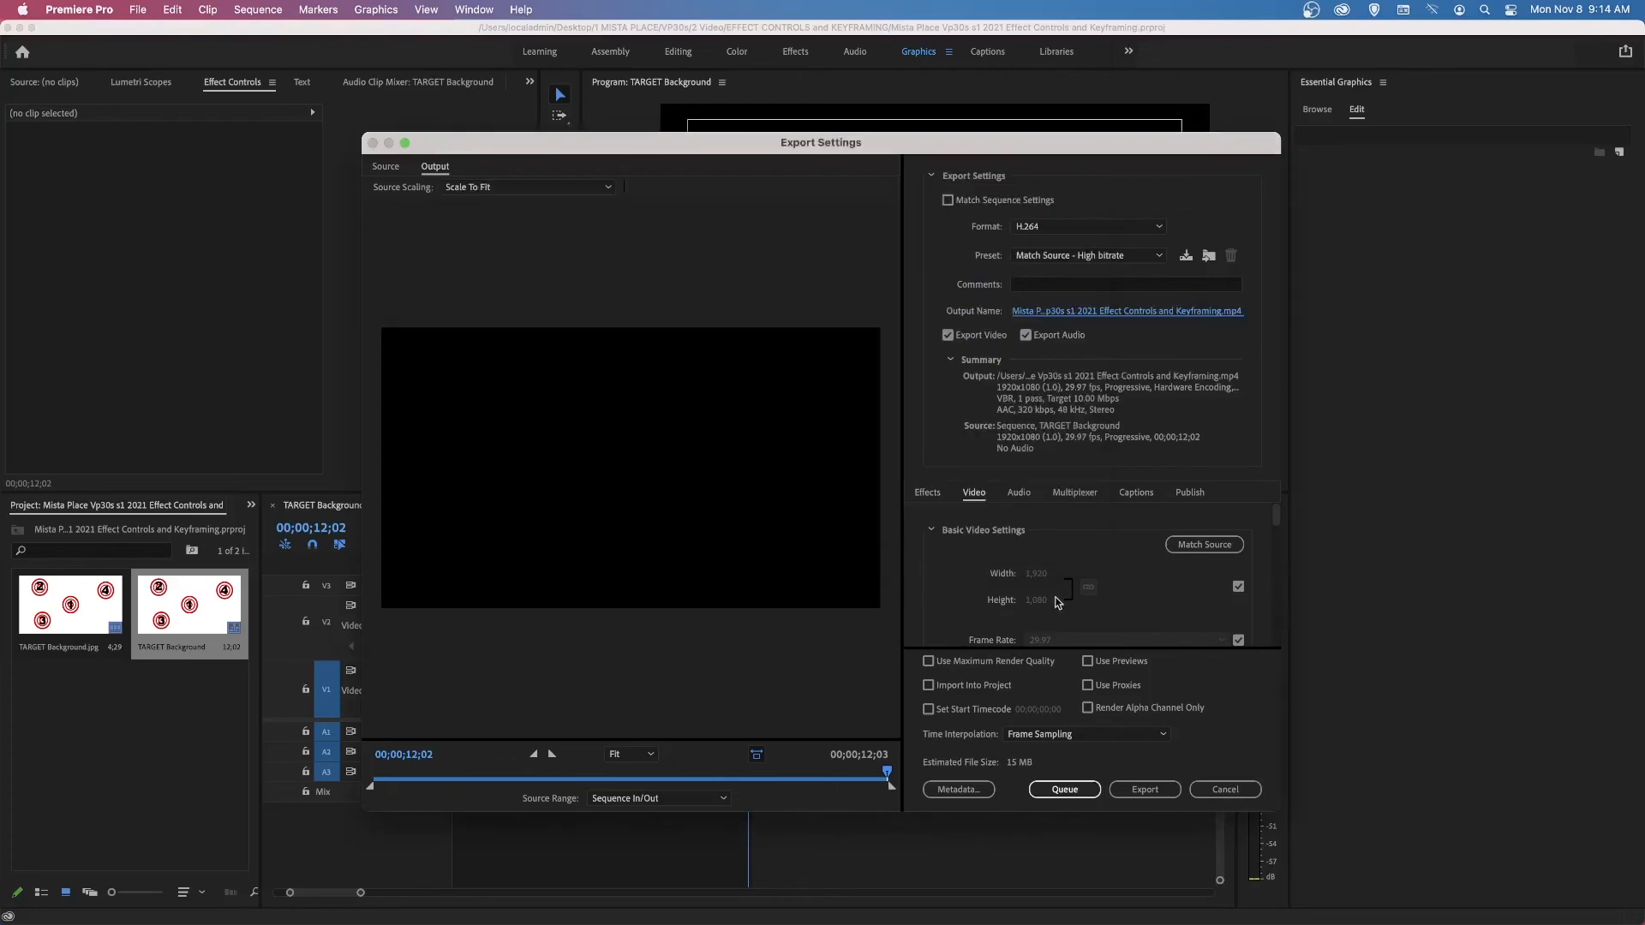
left_click(1066, 789)
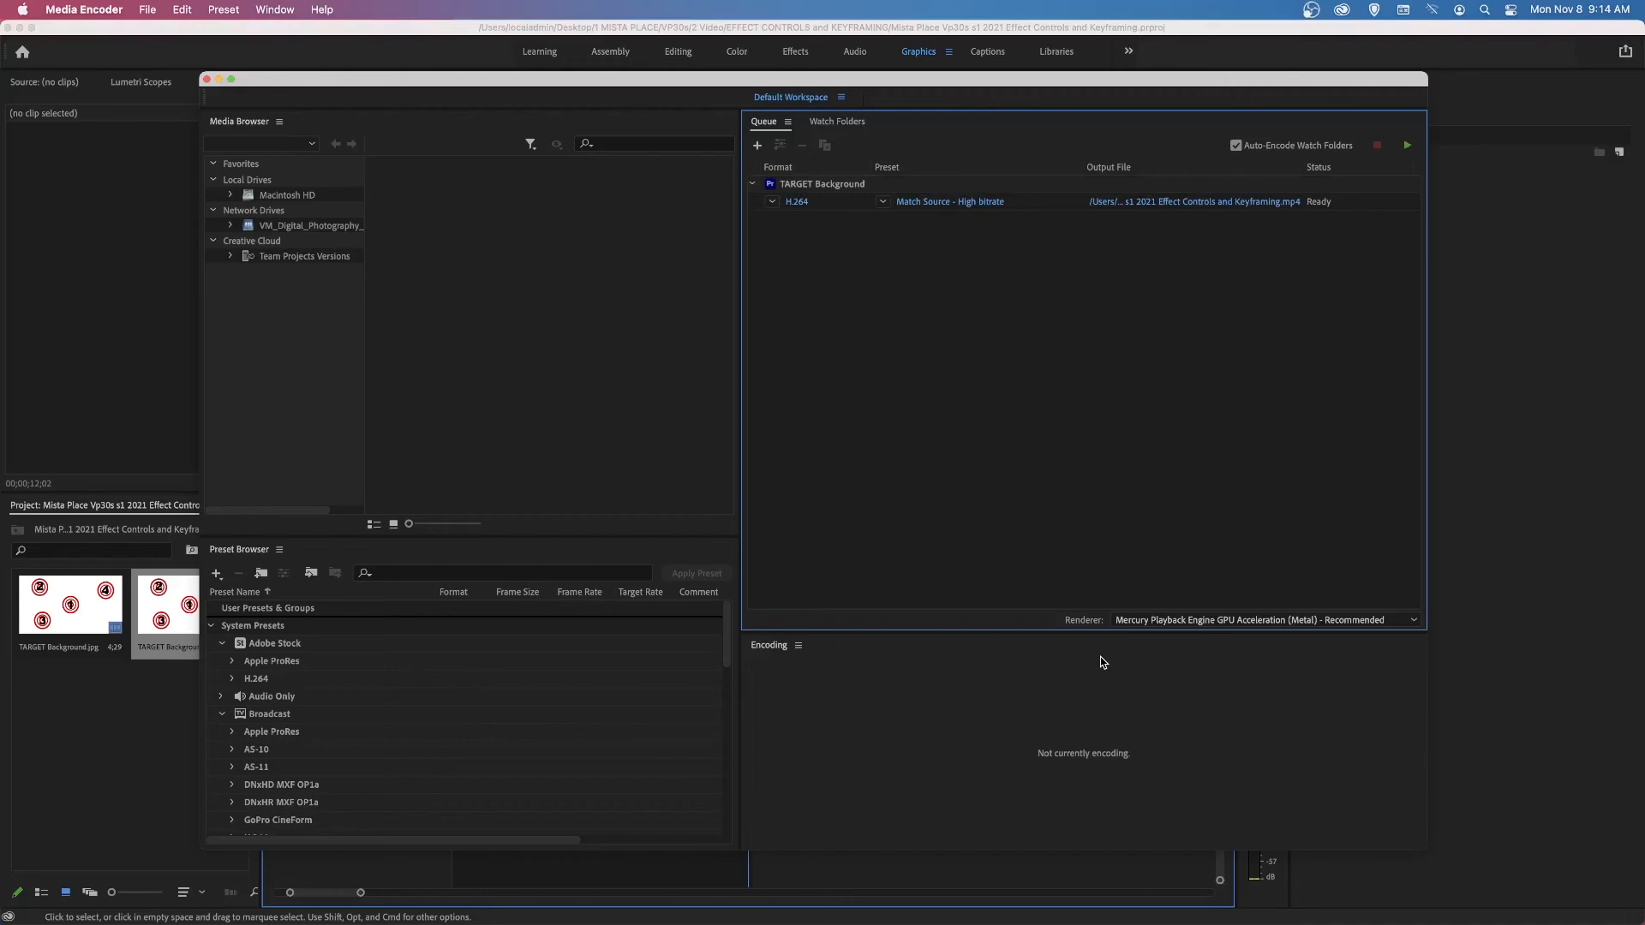
Step: Render the queued video in Media Encoder as H.264 with the Match Source - High bitrate preset, and minimize Media Encoder
left_click(882, 203)
left_click(859, 289)
left_click(773, 202)
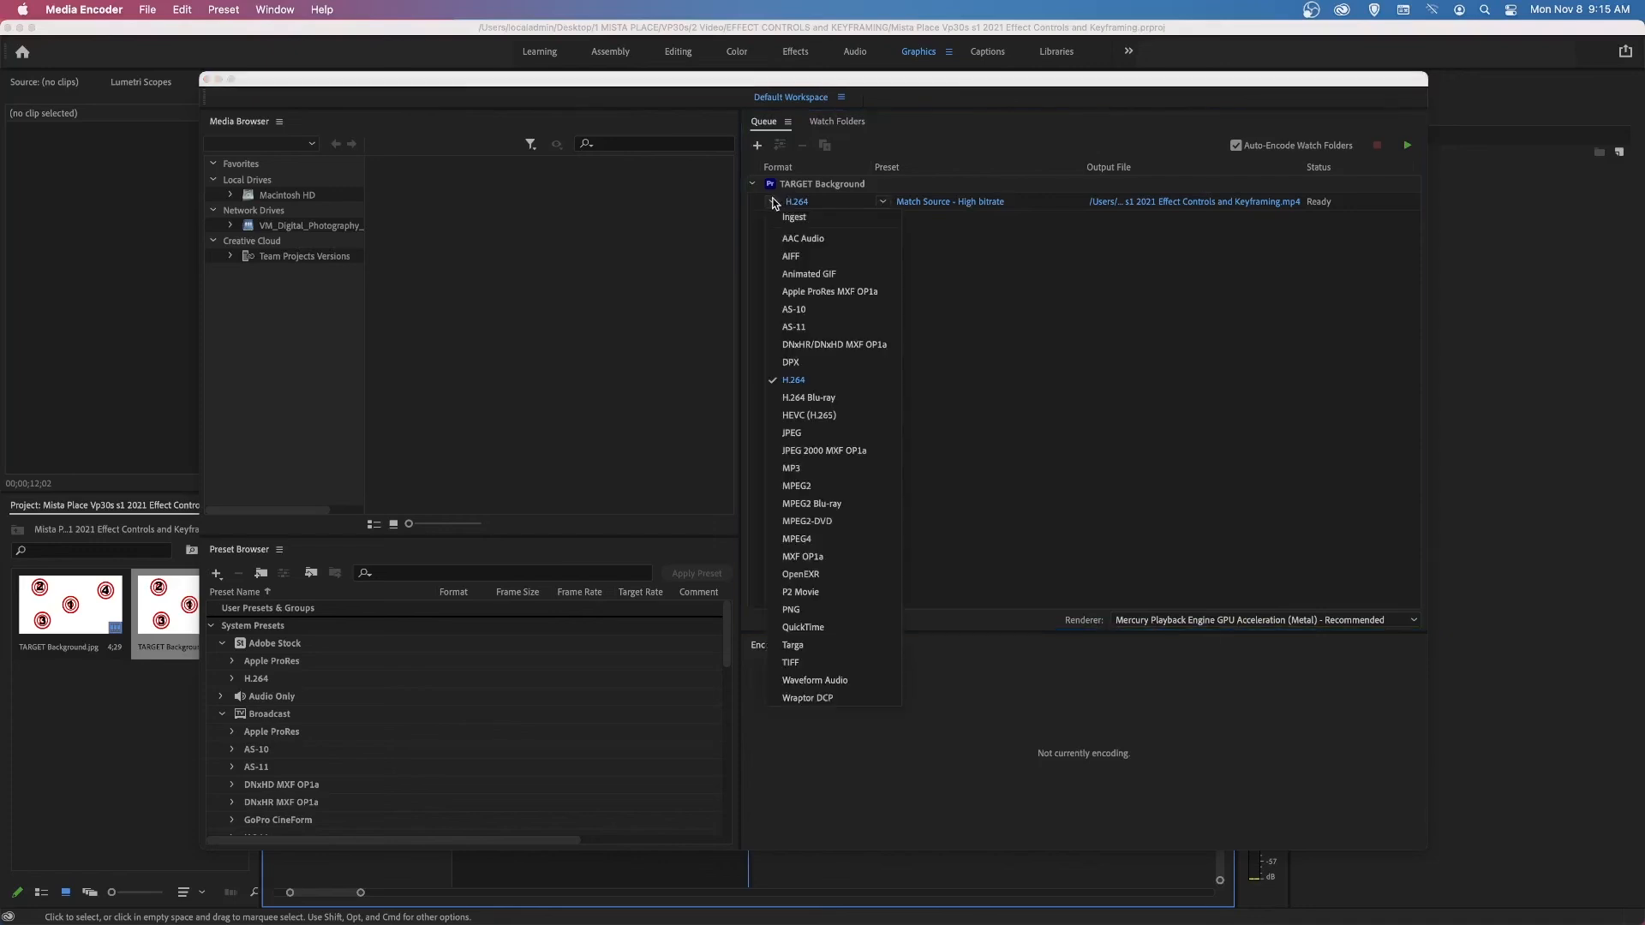
left_click(825, 379)
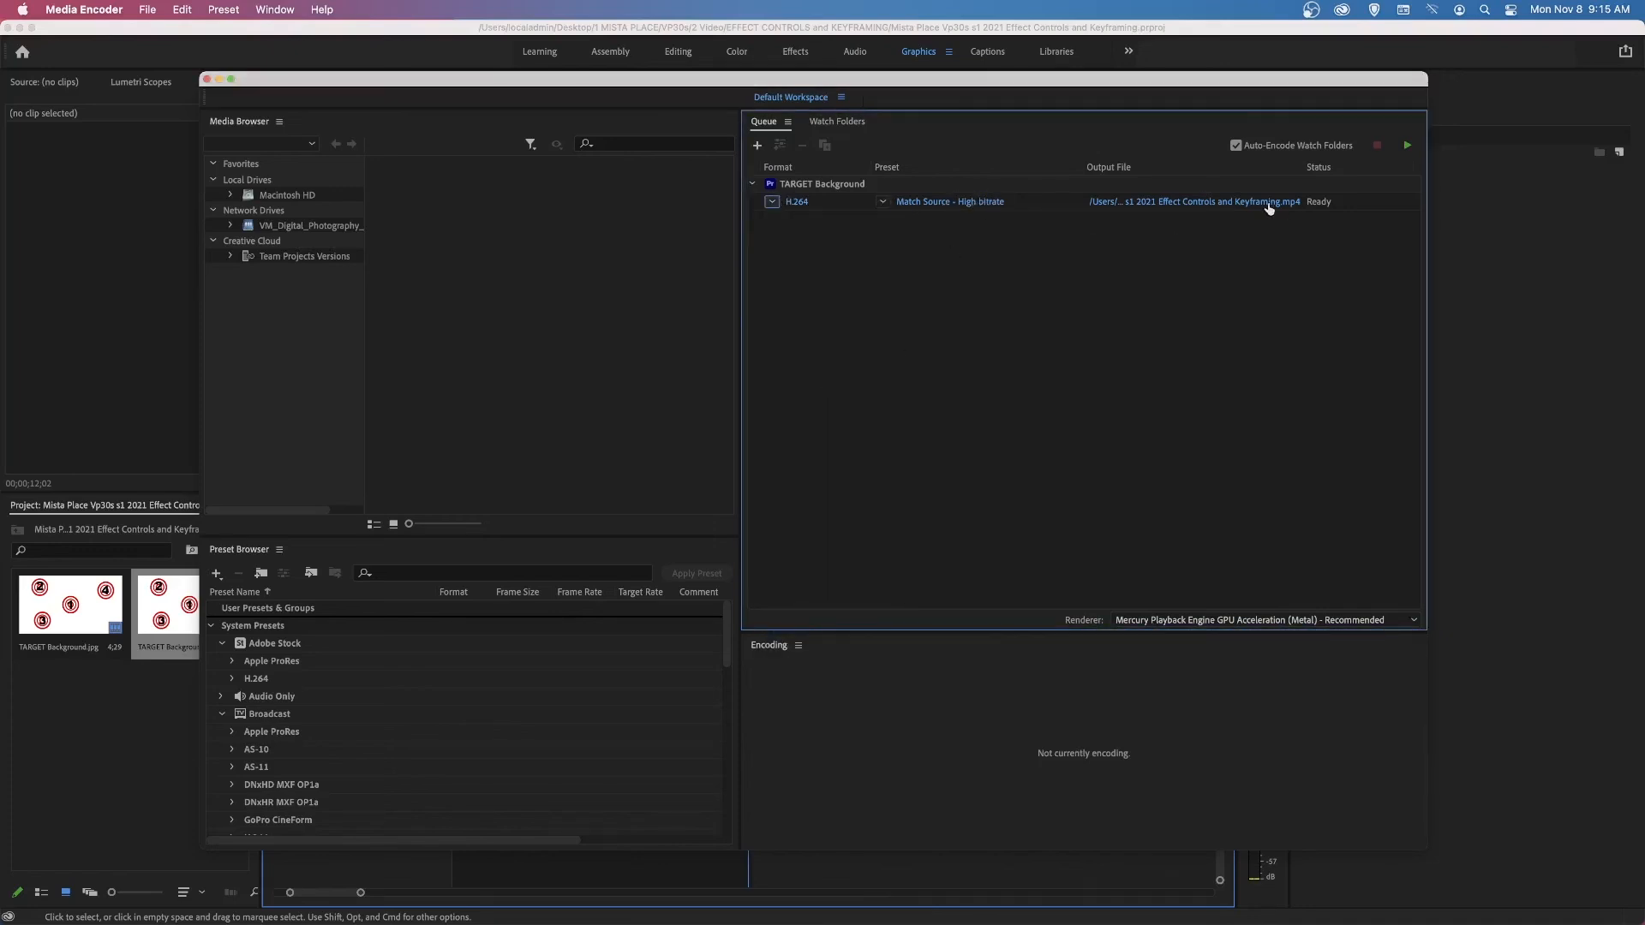
left_click(1408, 147)
left_click(219, 79)
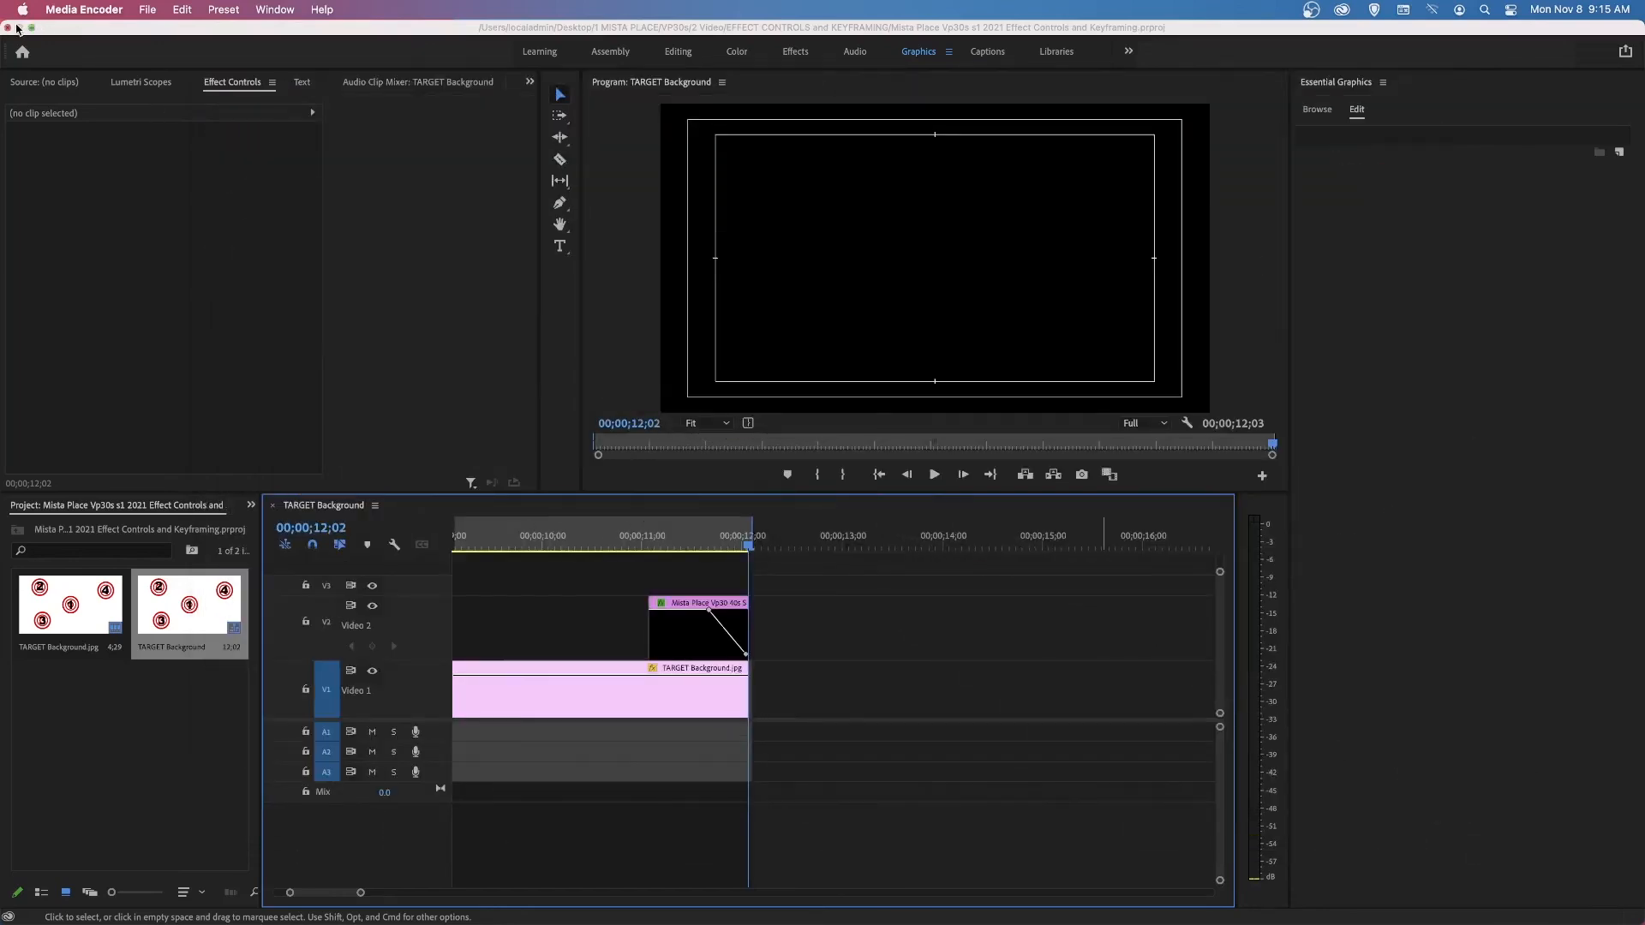
Step: Switch to Finder and open the EFFECT CONTROLS and KEYFRAMING folder within VP30s, 2 Video
left_click(18, 27)
double_click(99, 135)
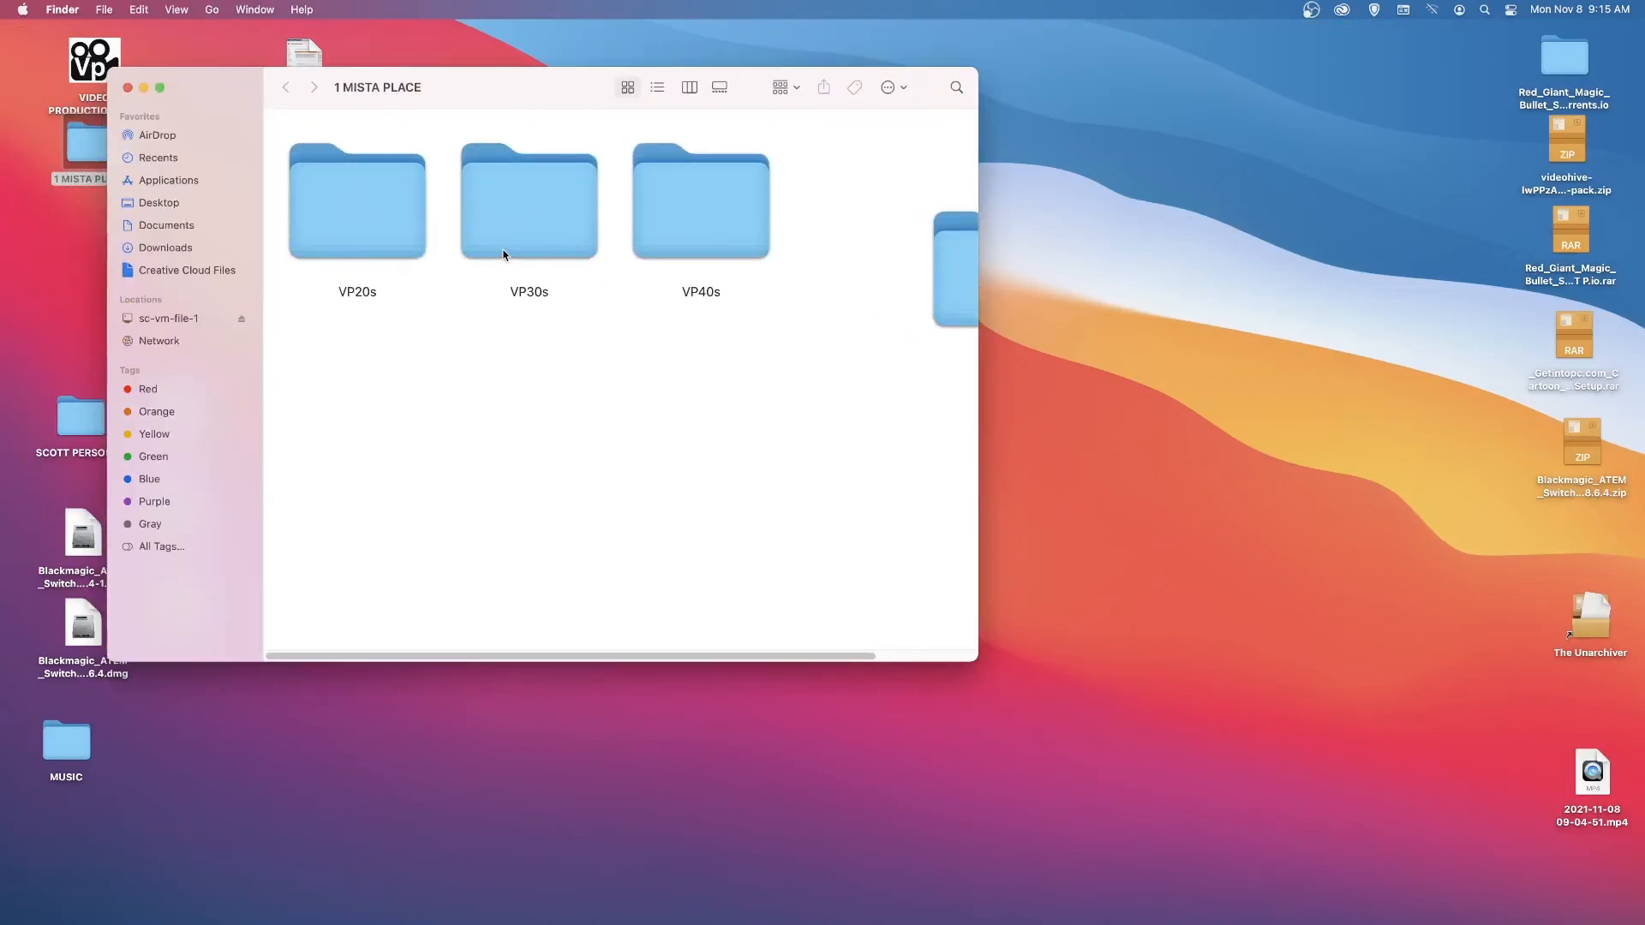
double_click(536, 235)
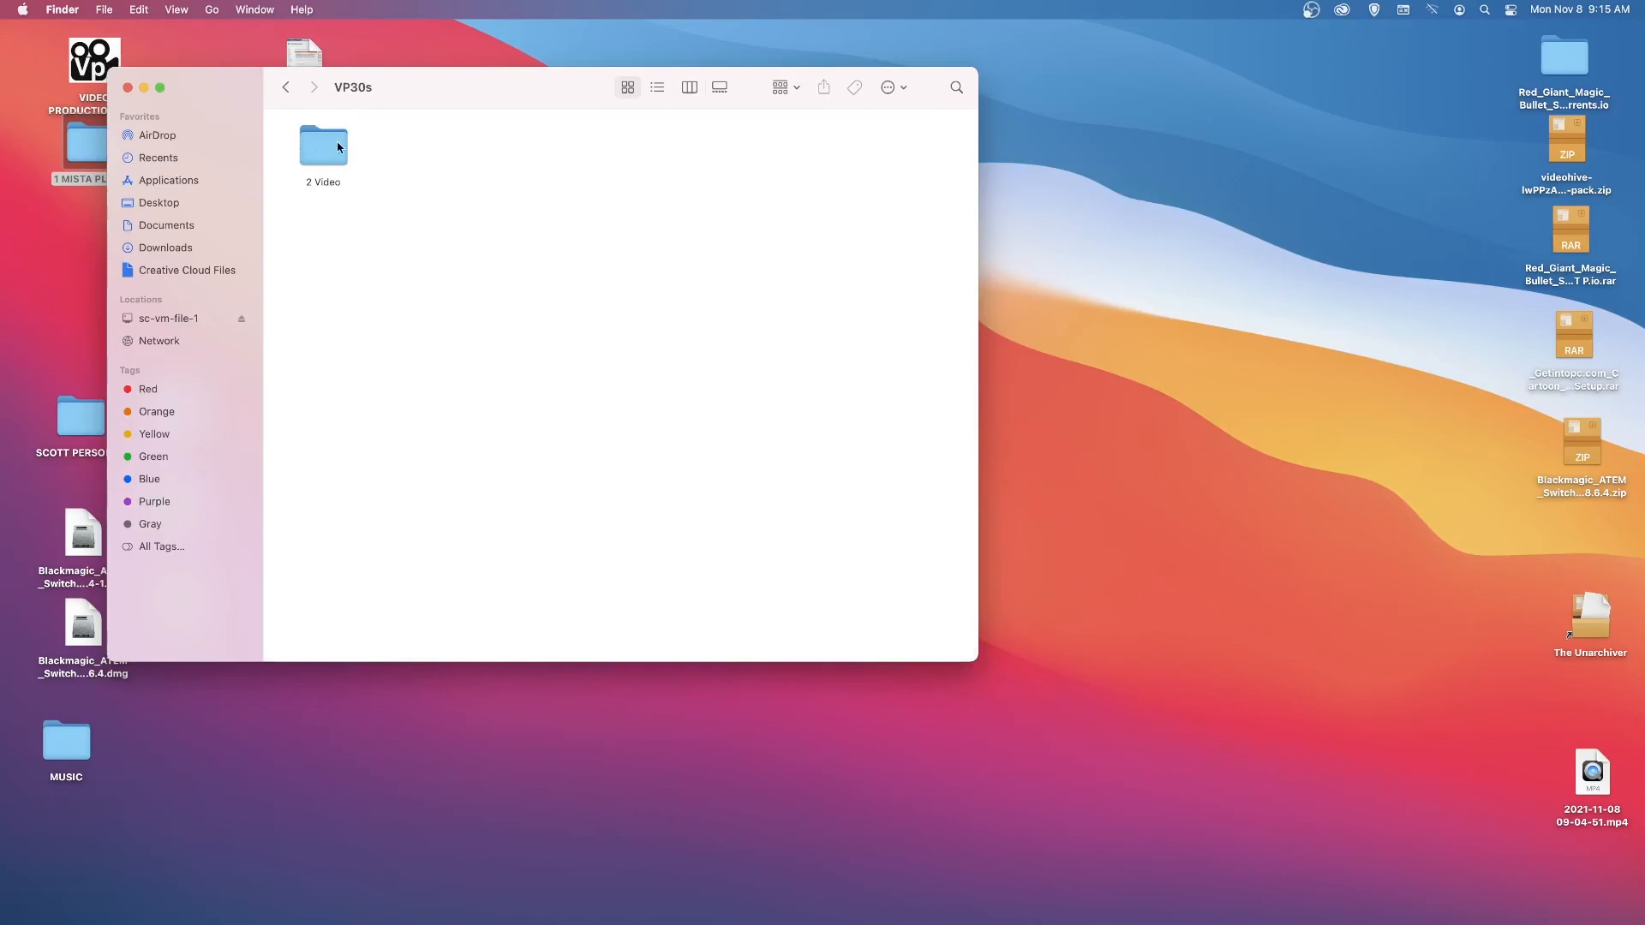
double_click(337, 147)
double_click(393, 145)
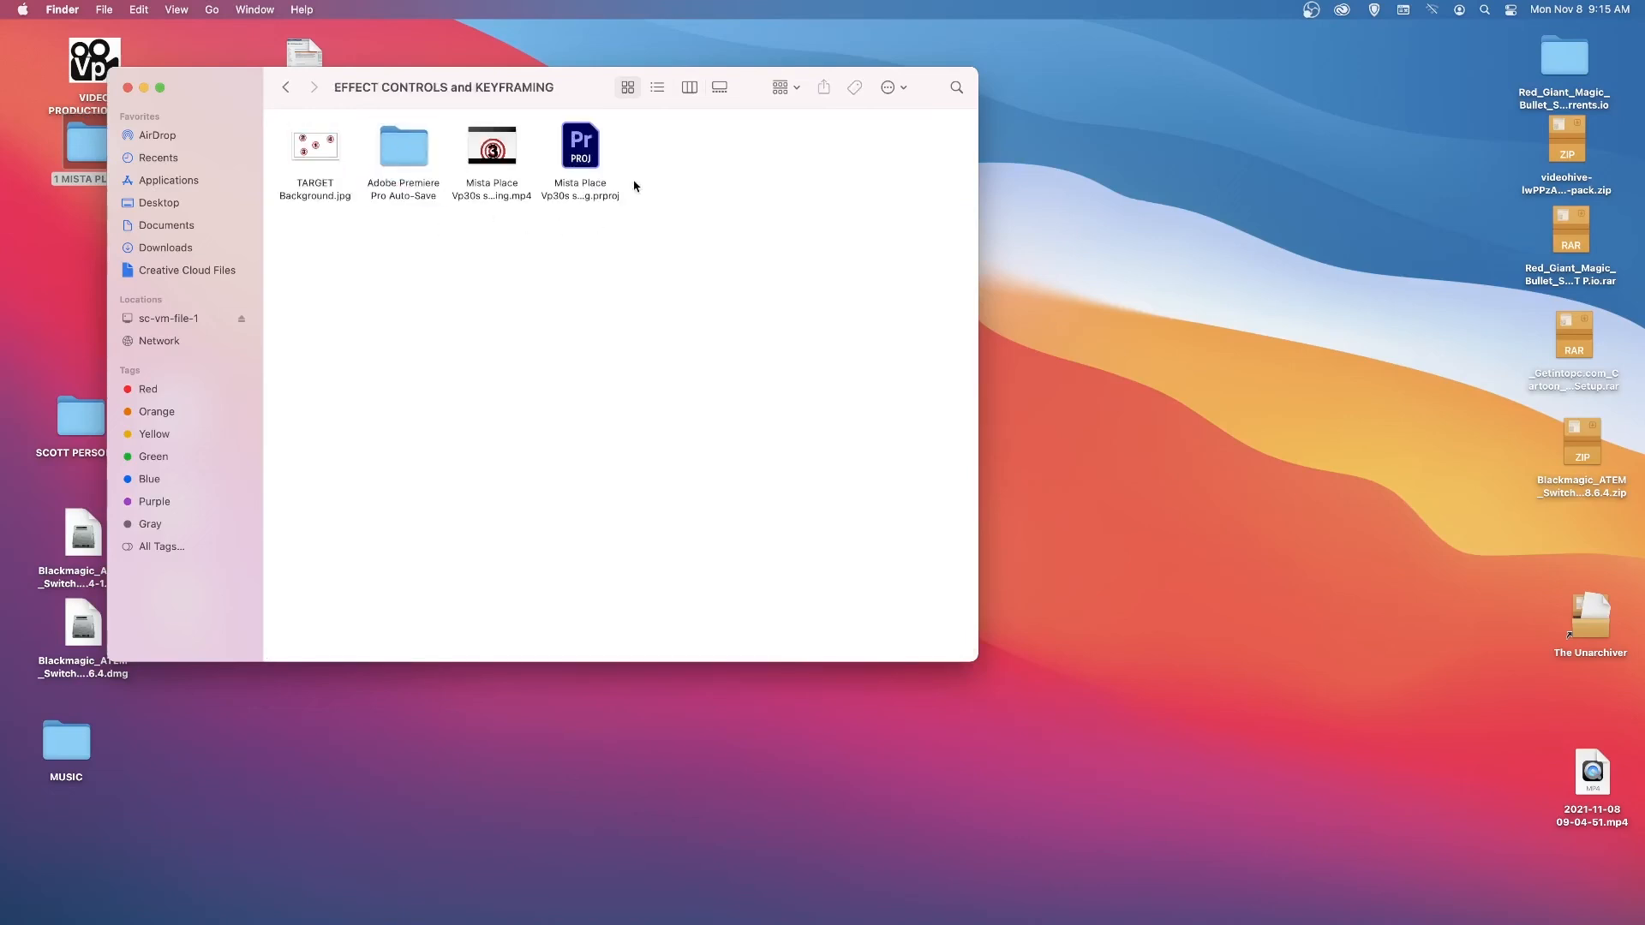
Step: Copy the exported MP4 and the Premiere project file together
left_click_drag(676, 208, 451, 118)
right_click(508, 130)
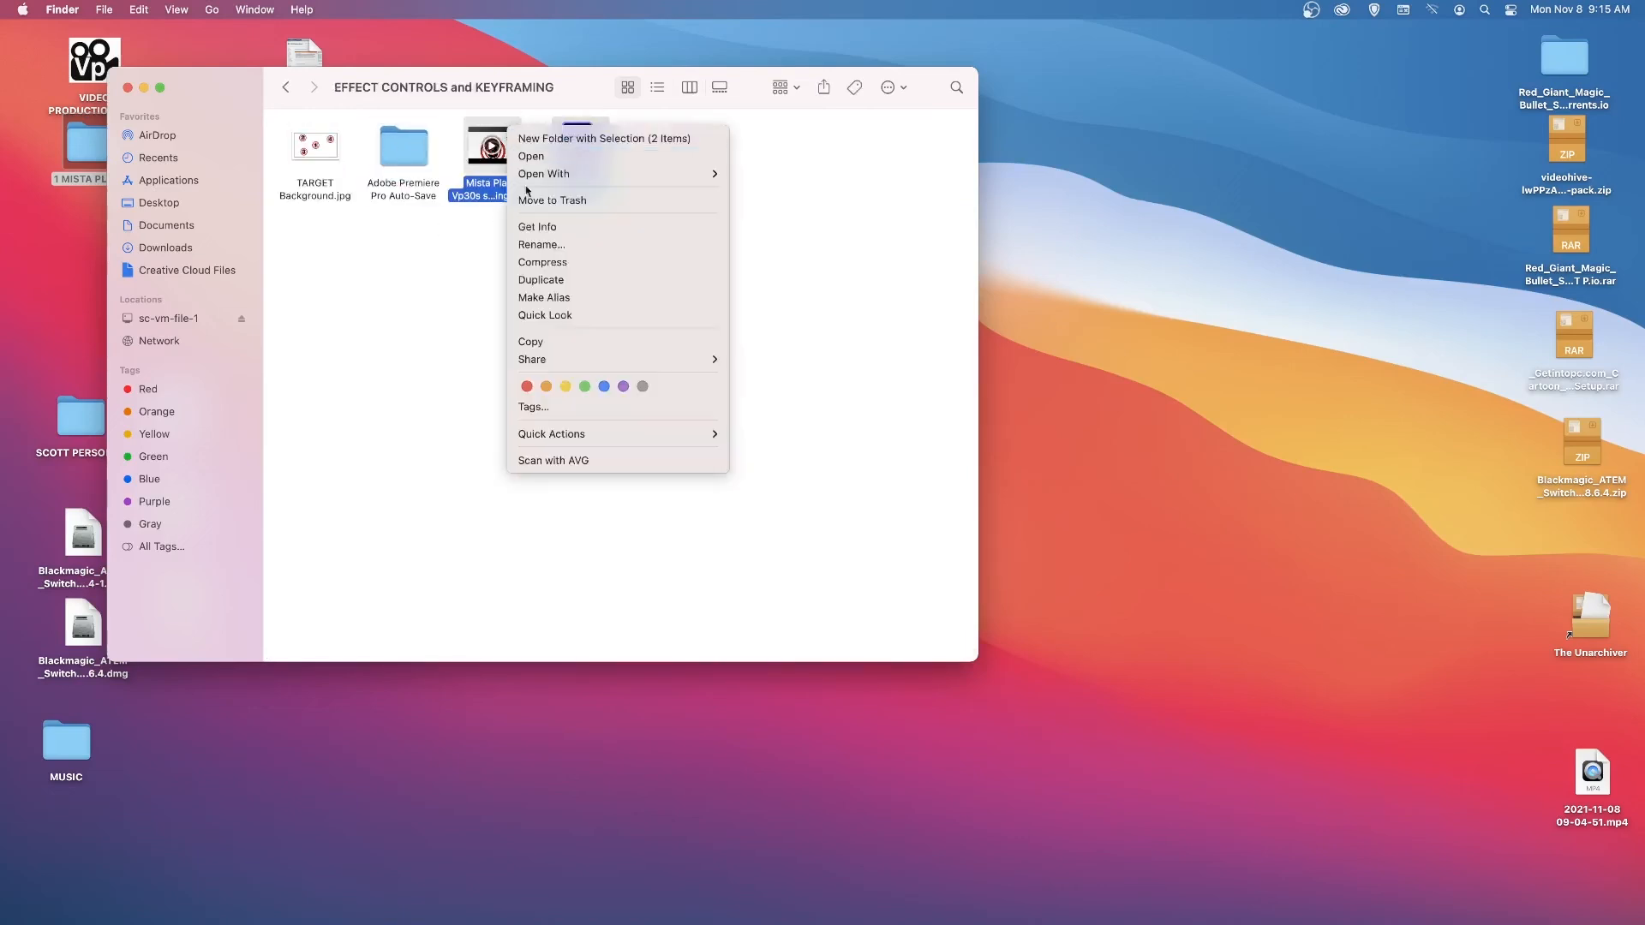
left_click(563, 341)
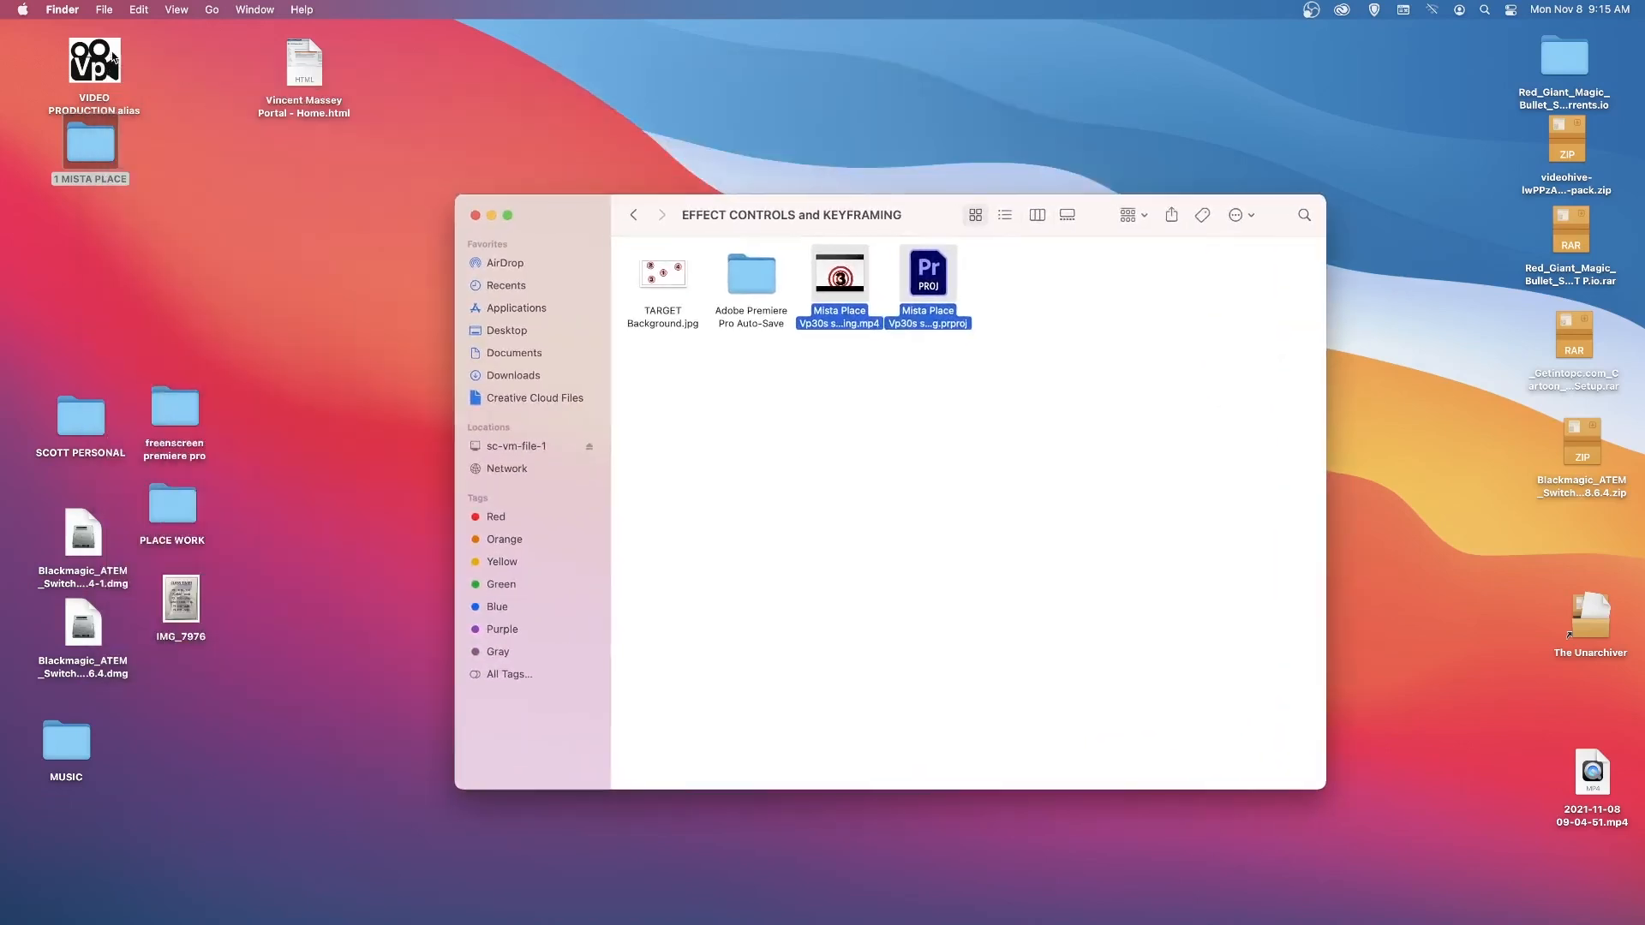
Step: Open the class hand-in location VIDEO PRODUCTION, 2 HAND-IN FOLDER, VP30s Per5, 2 VIDEO, and widen its window to show all folders
double_click(107, 64)
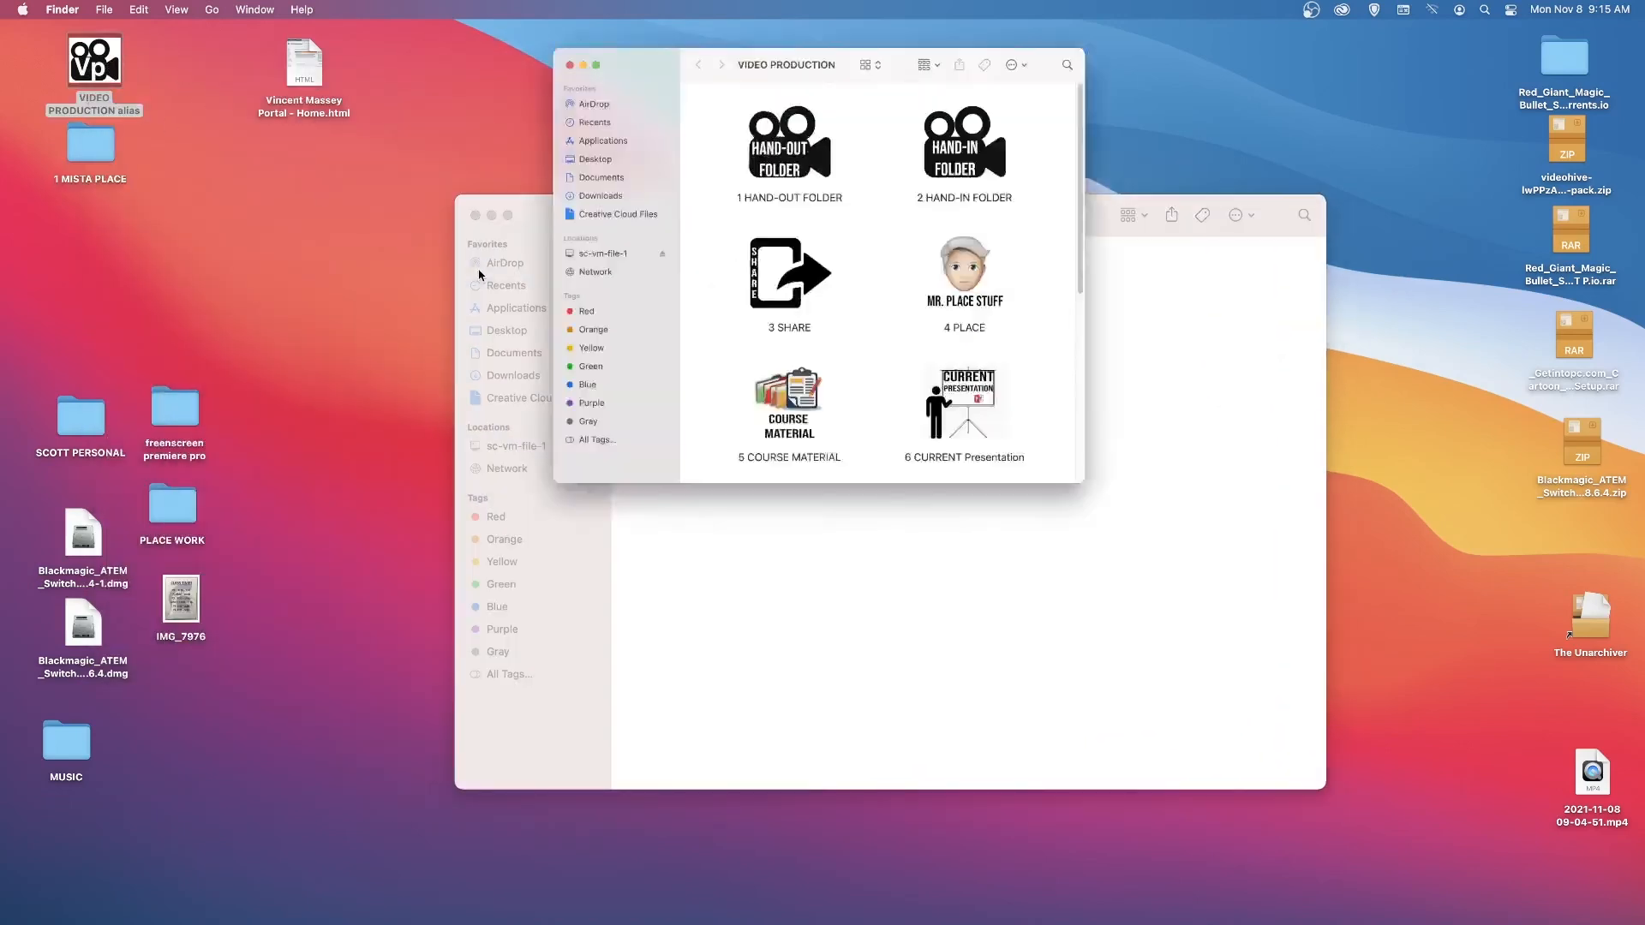
double_click(1175, 199)
double_click(1143, 276)
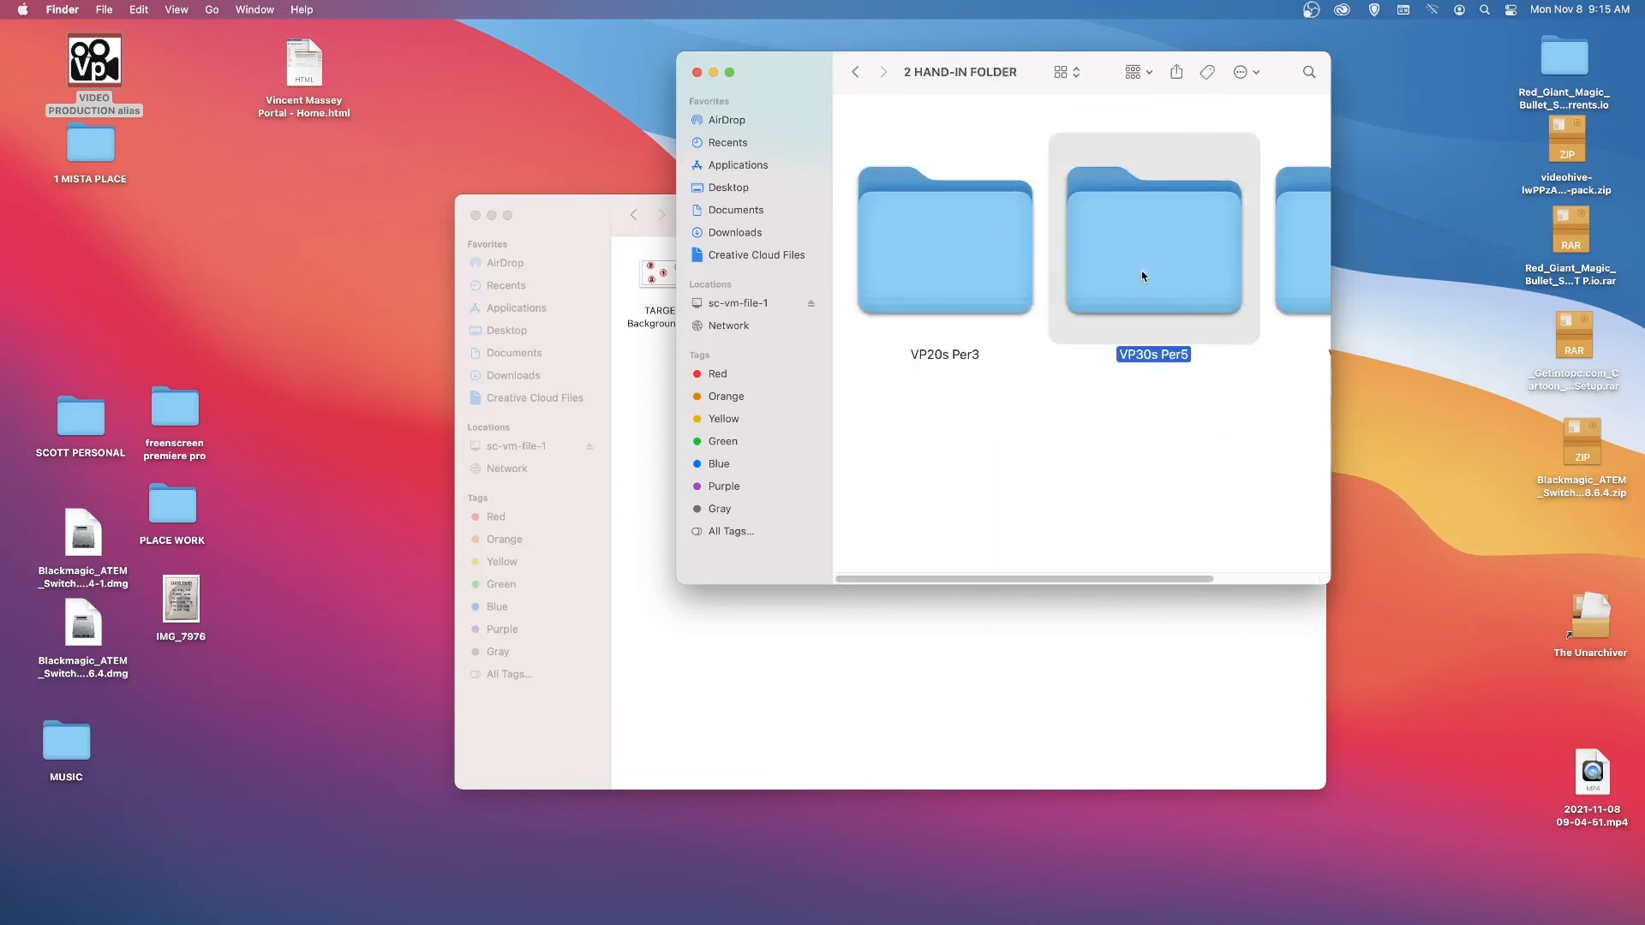
left_click(983, 149)
double_click(983, 149)
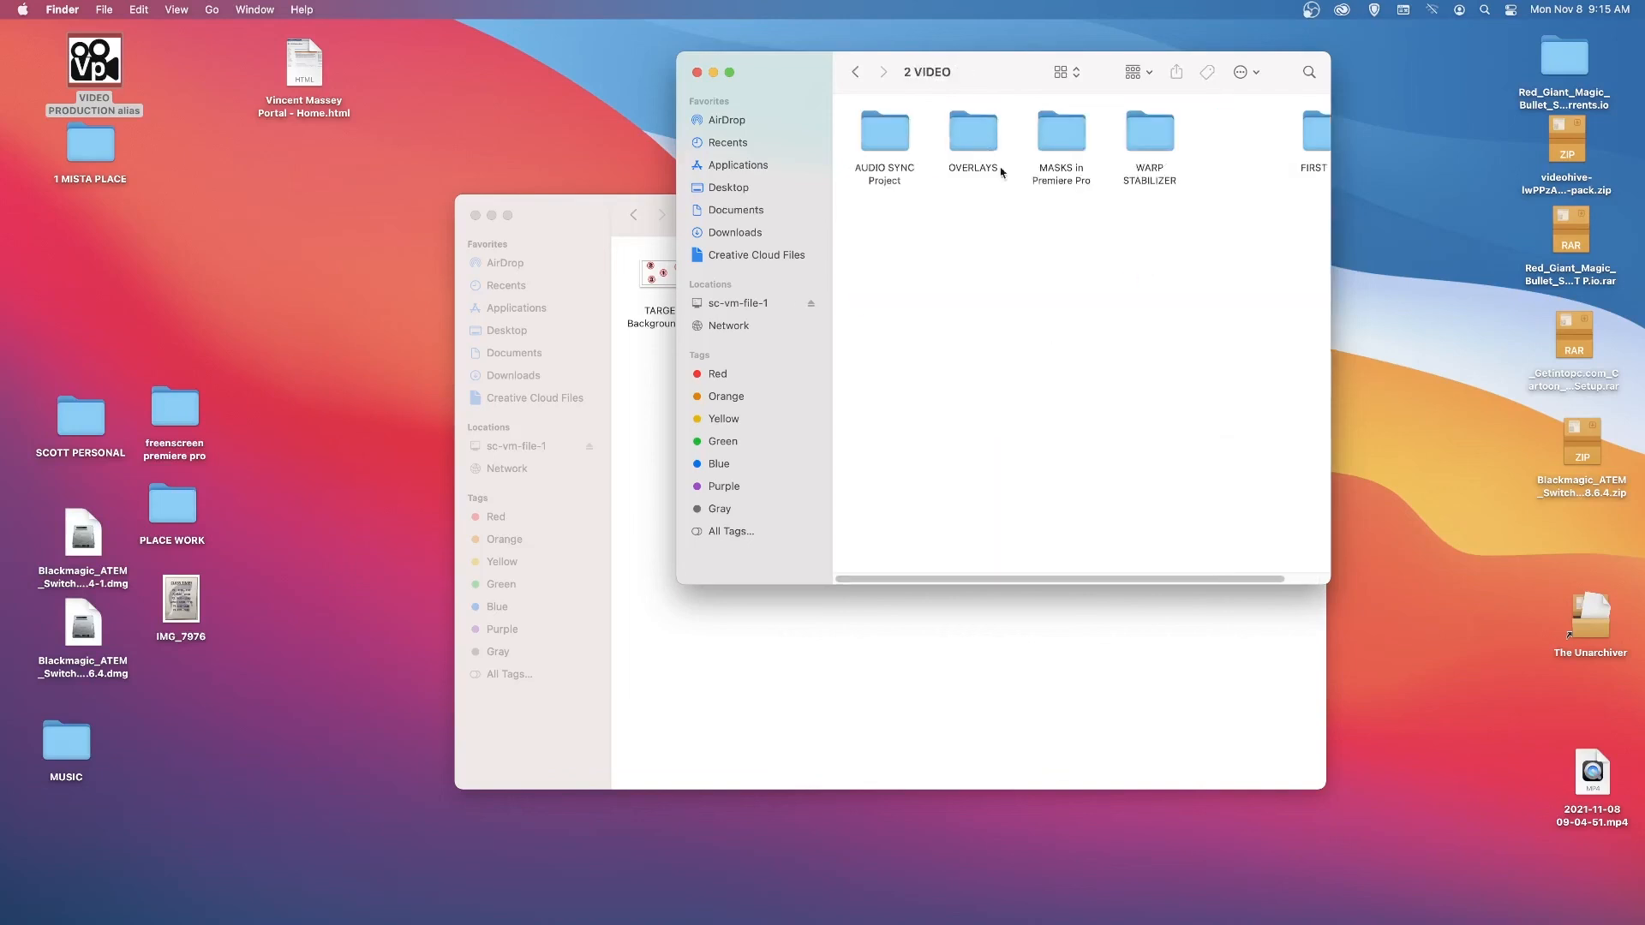
left_click_drag(1017, 66, 689, 68)
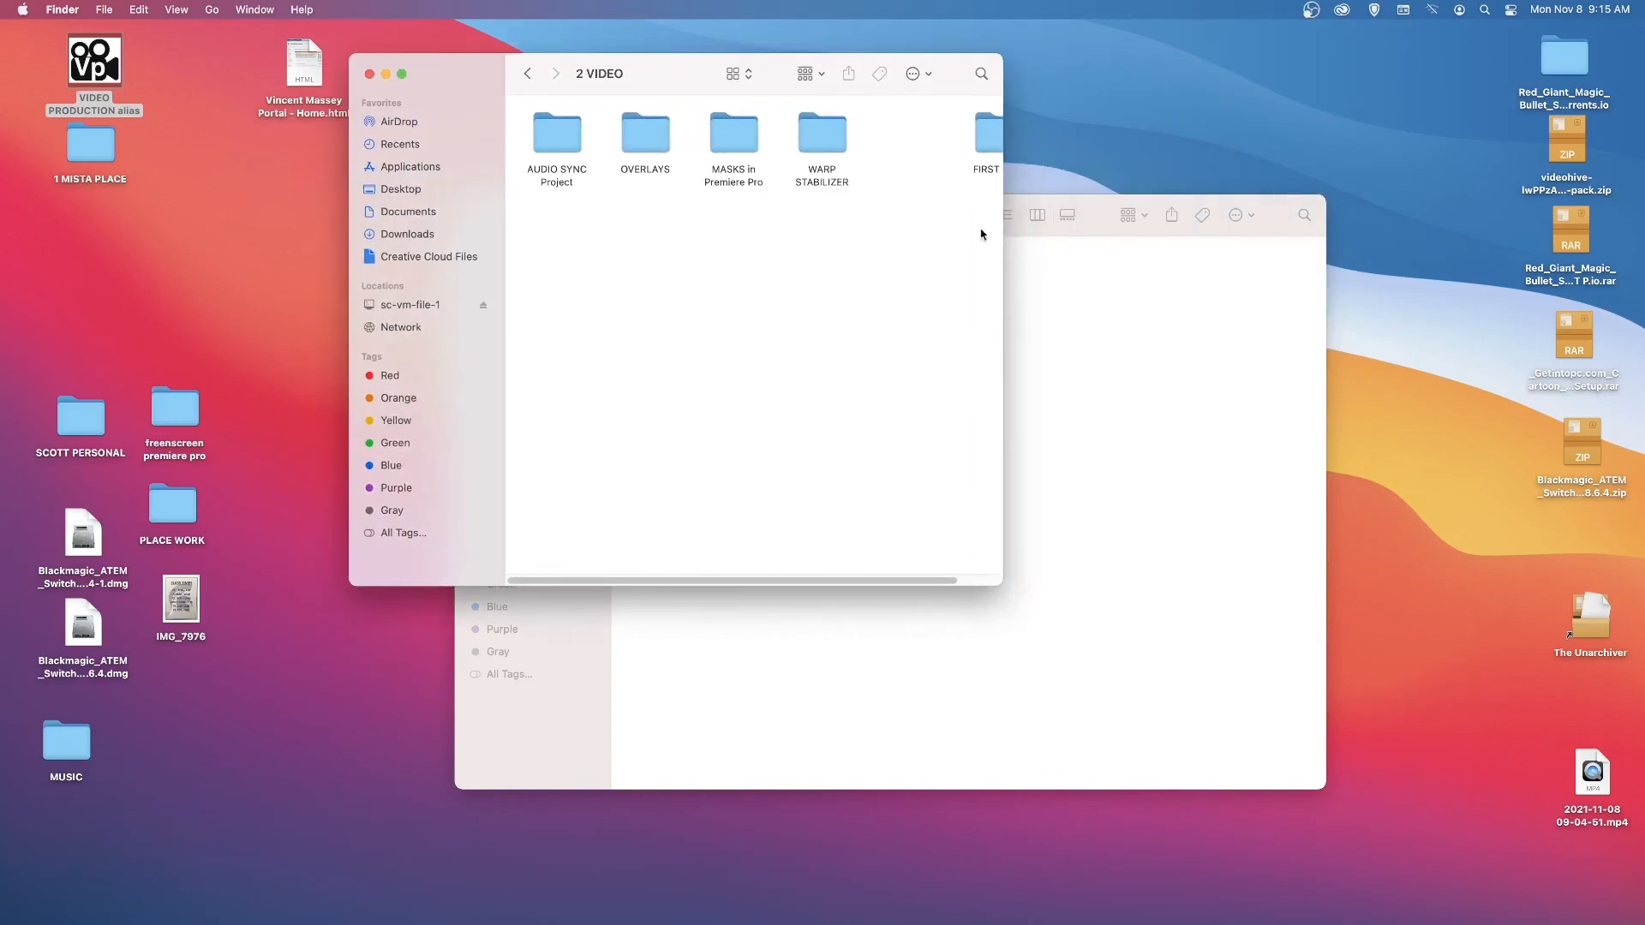
left_click_drag(1000, 226, 1088, 232)
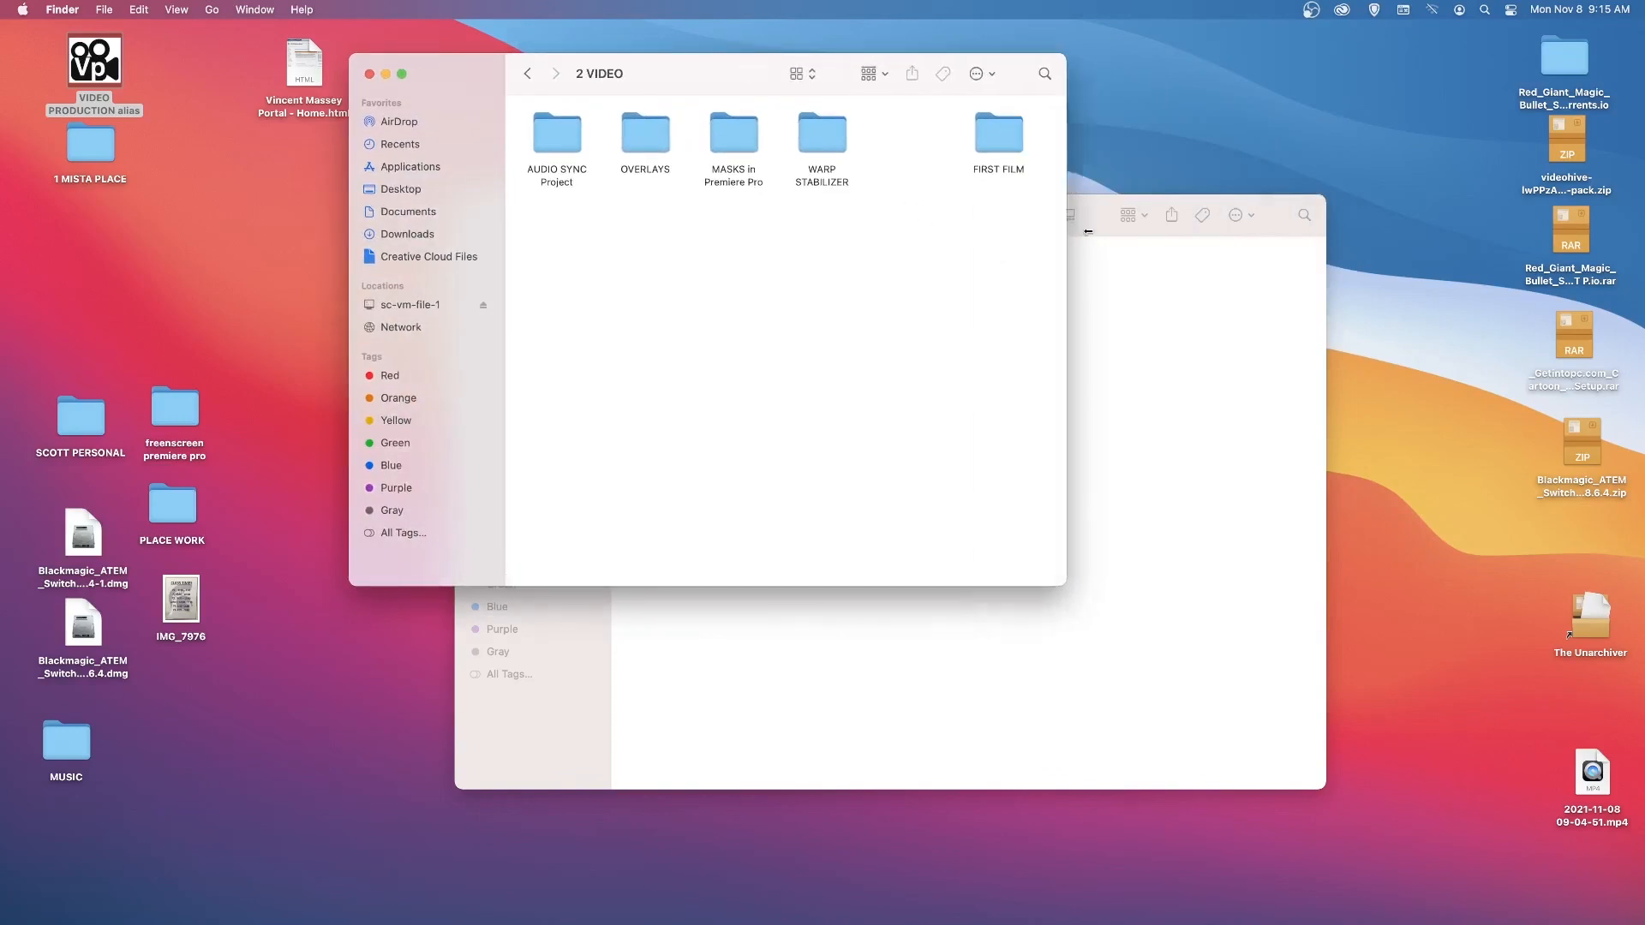
Step: Create a folder named "Effect Controls and Keyframing" inside 2 VIDEO
right_click(616, 233)
left_click(694, 240)
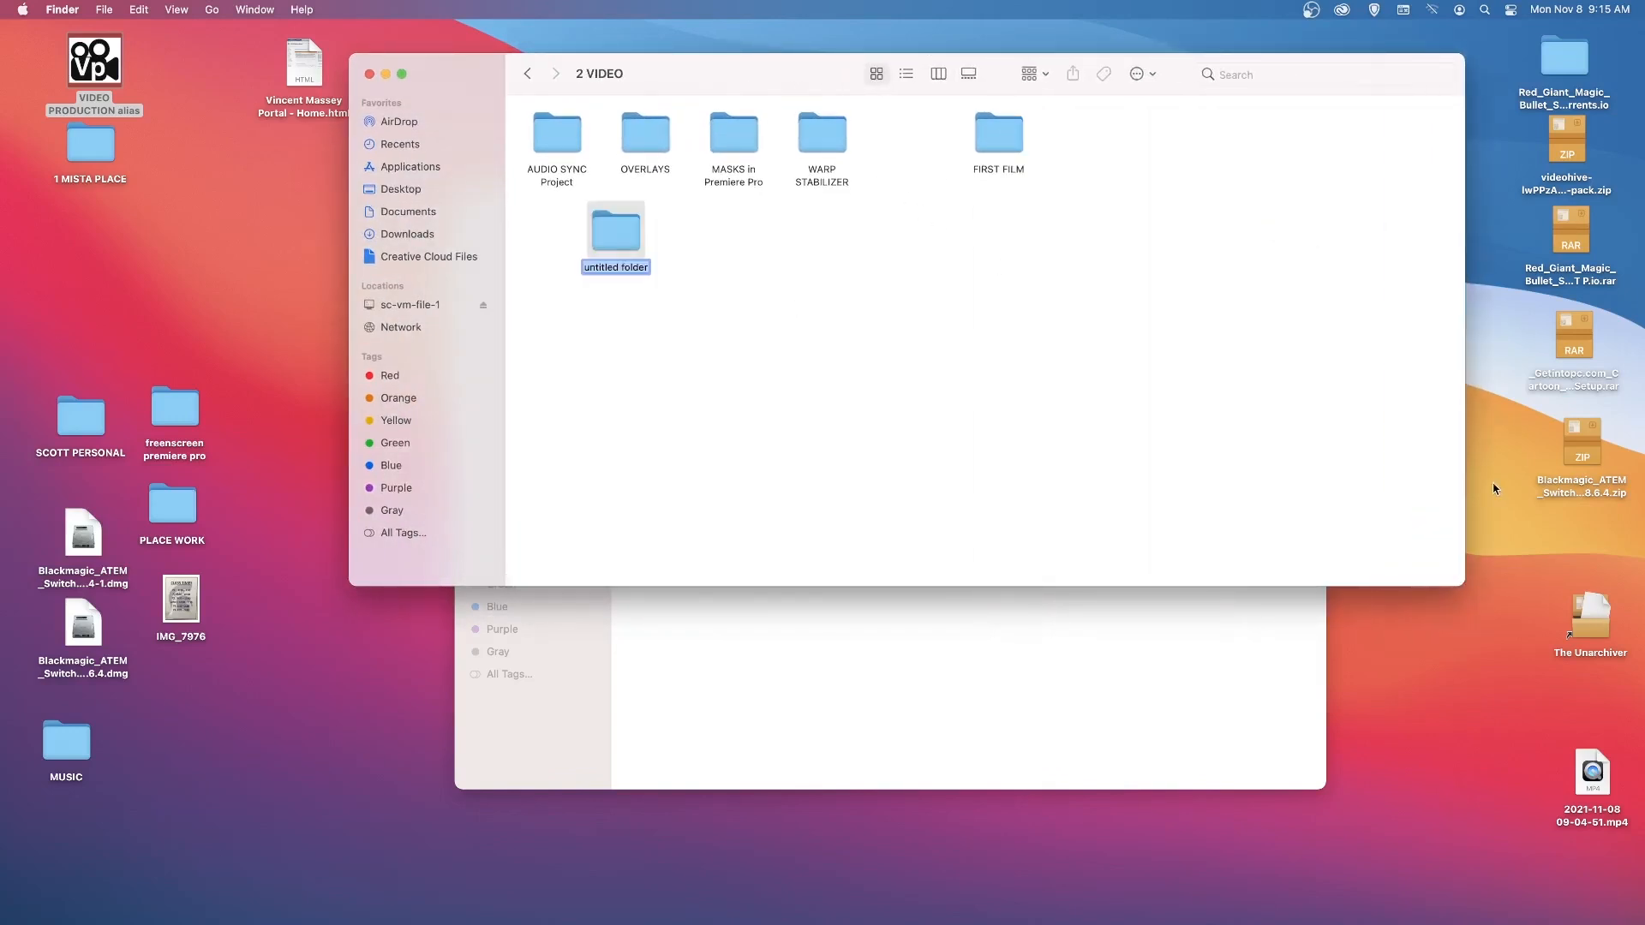
type("Effect Controls and Keyframm")
key("BackSpace")
type("ing")
left_click(871, 376)
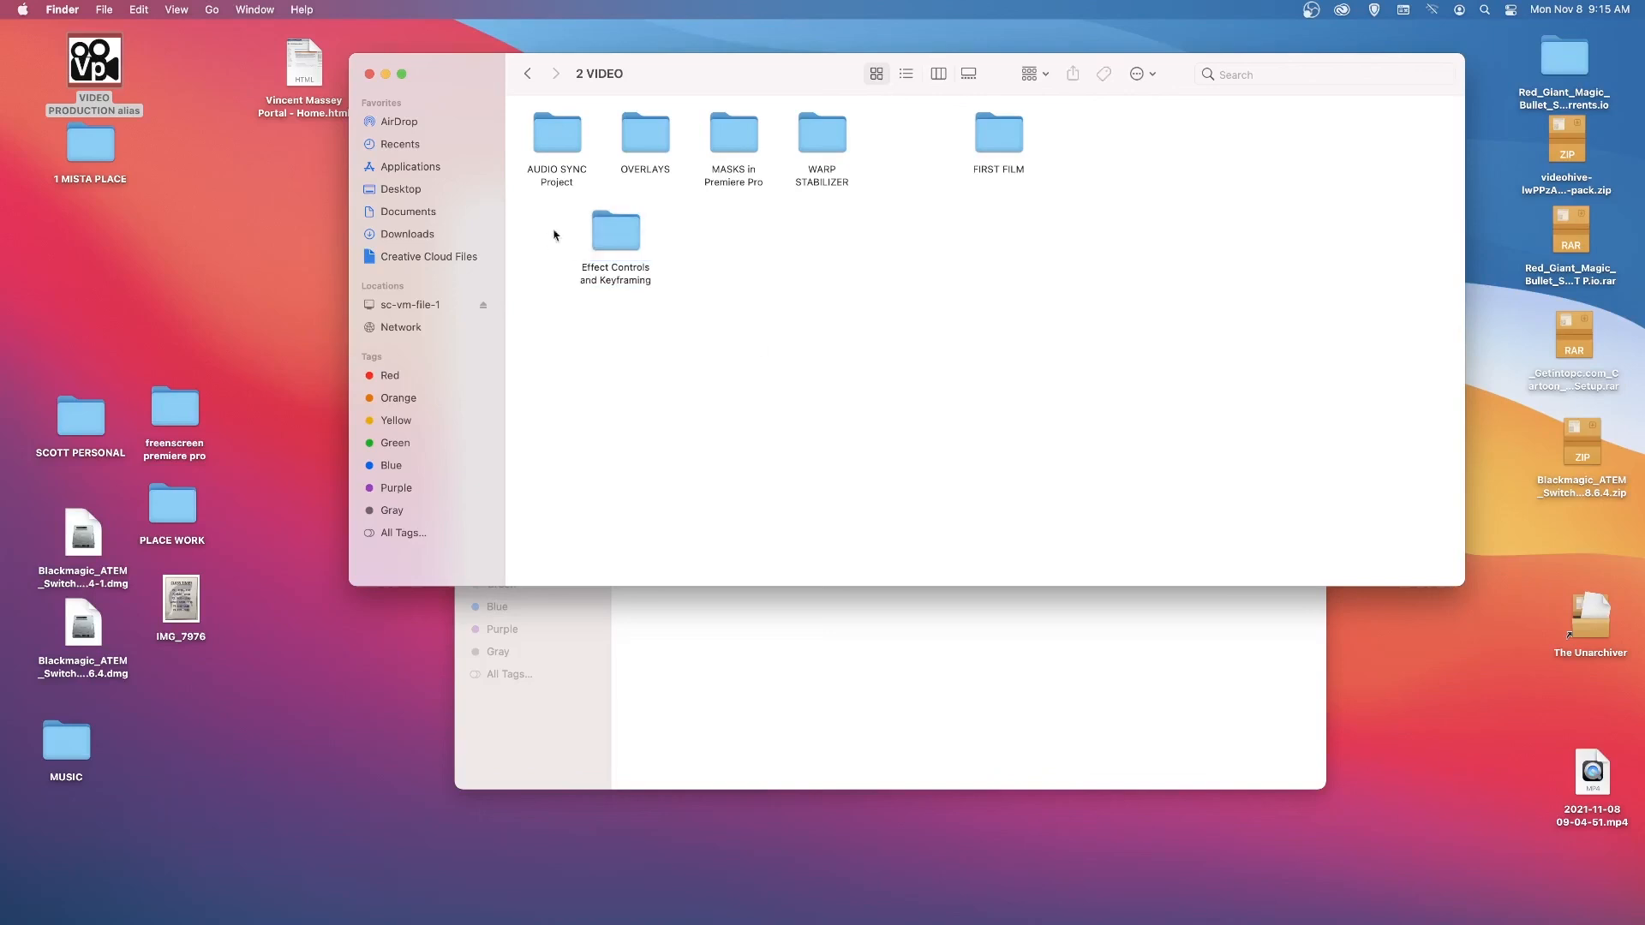
Step: Paste the copied MP4 and project file into the hand-in folder Effect Controls and Keyframing, and close both Finder windows
double_click(616, 236)
right_click(673, 249)
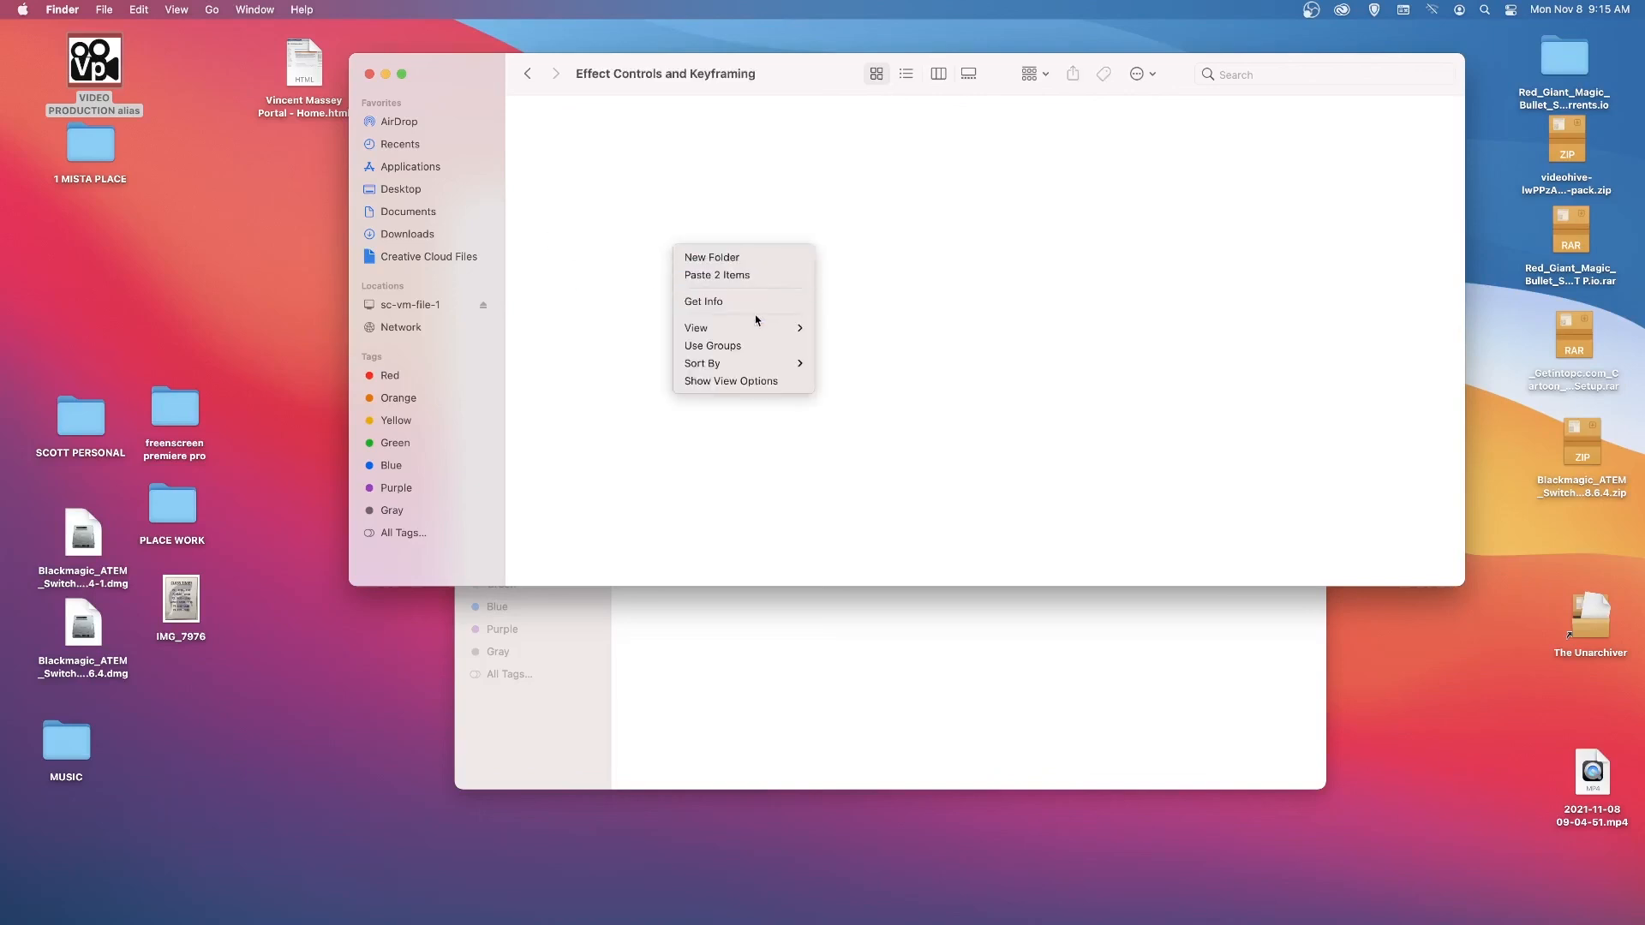
left_click(735, 274)
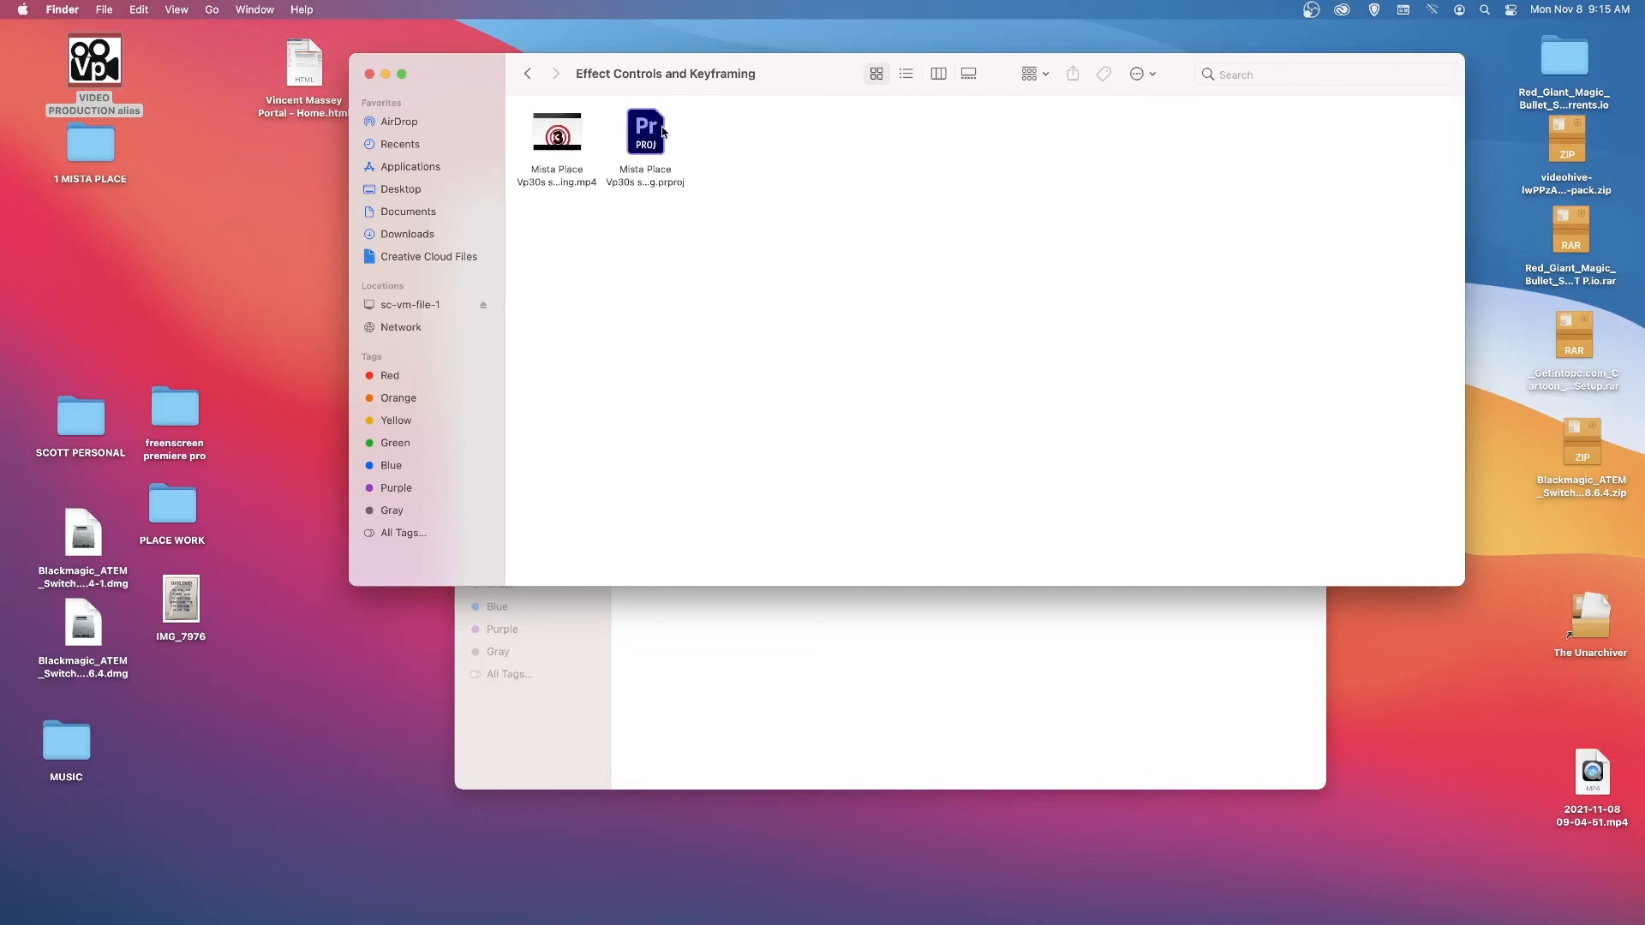
mouse_move(581, 145)
left_click(370, 73)
left_click(1025, 526)
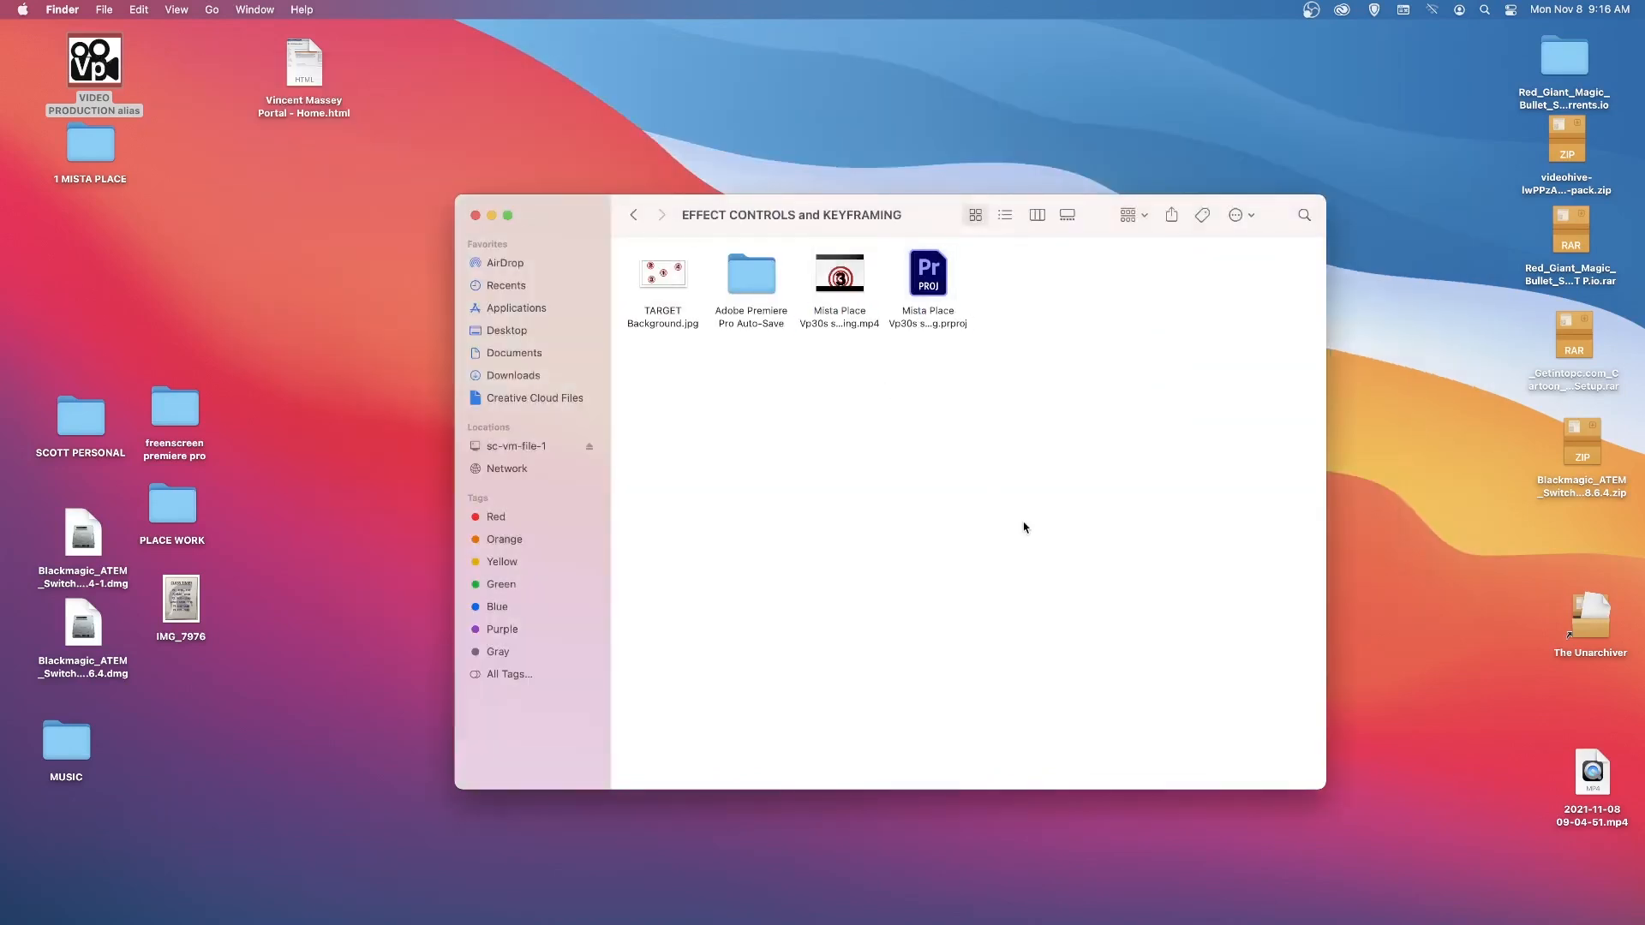
left_click(474, 215)
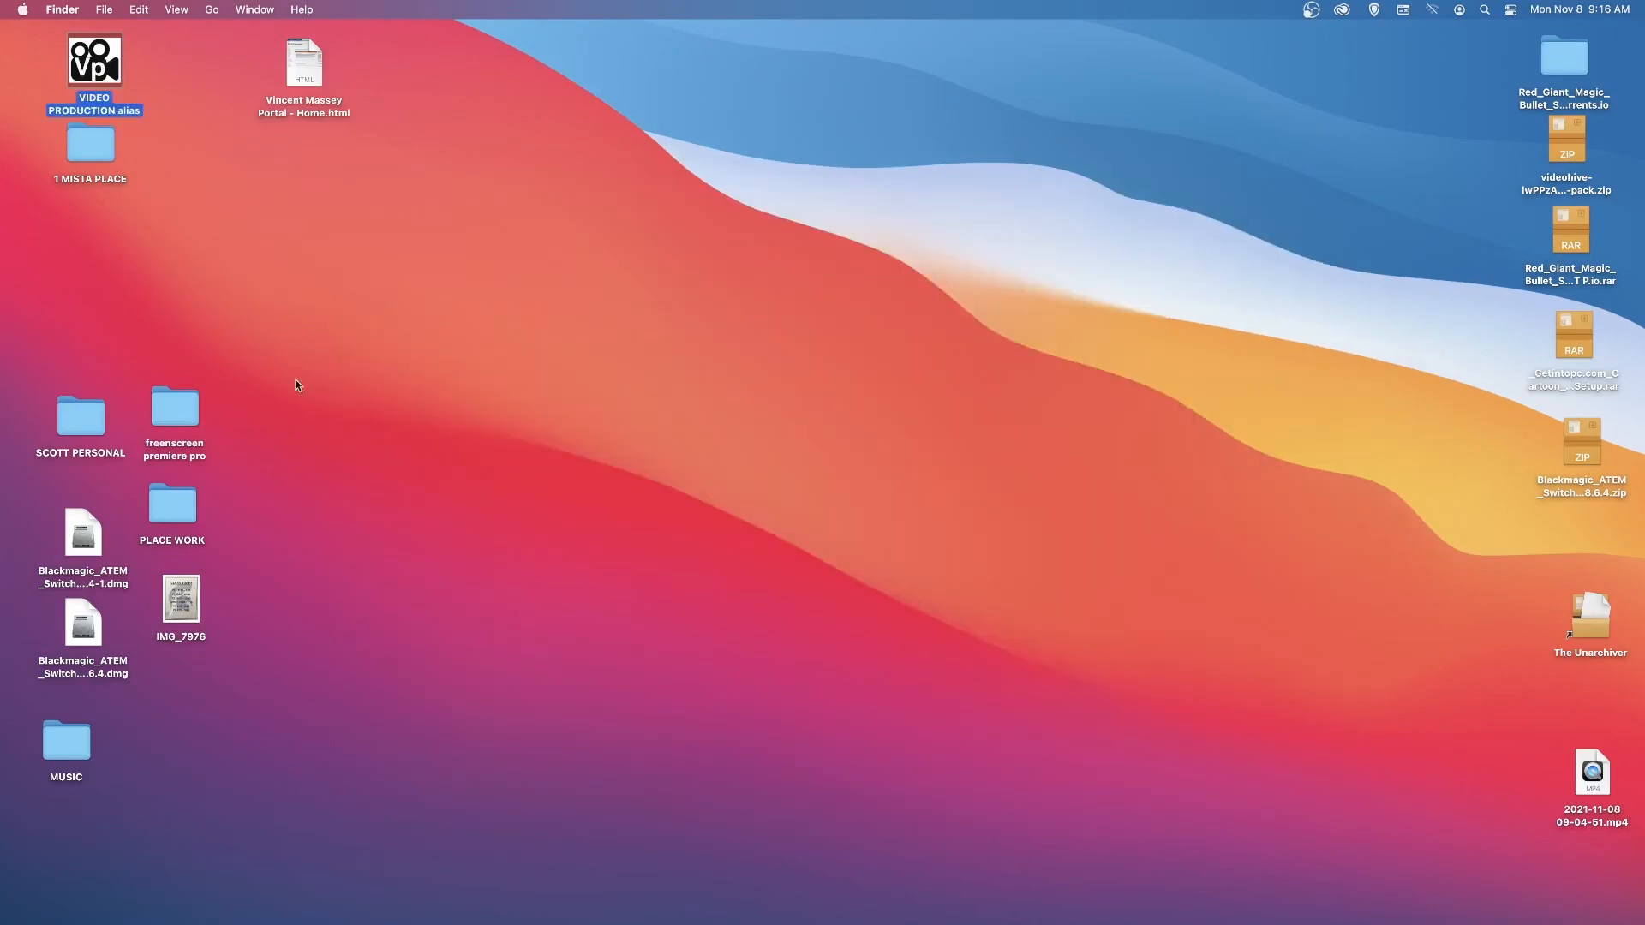